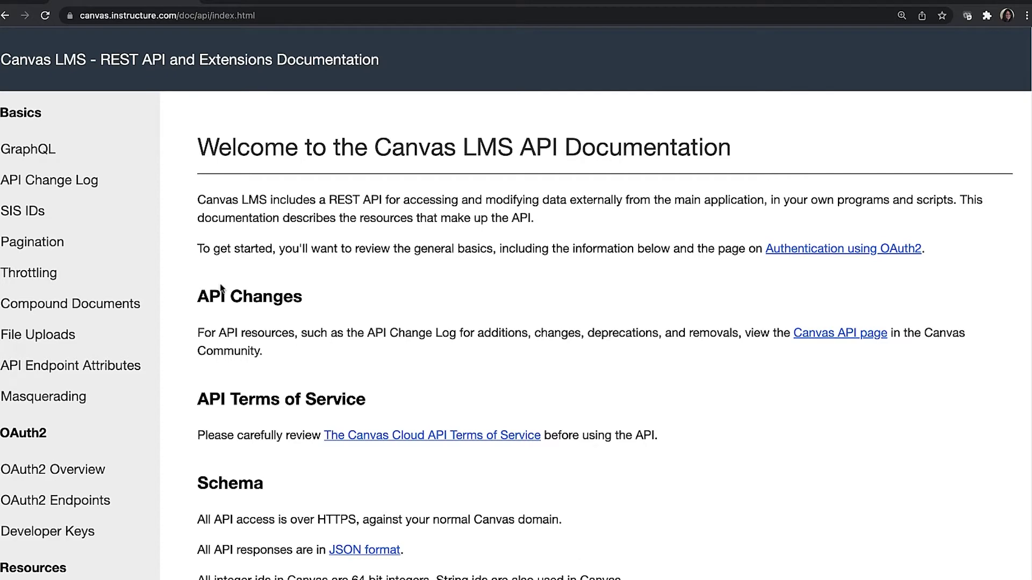
Step: Open the All Resources Reference in the Canvas API documentation and look through its list of API resources
scroll(135, 436, "down", 2)
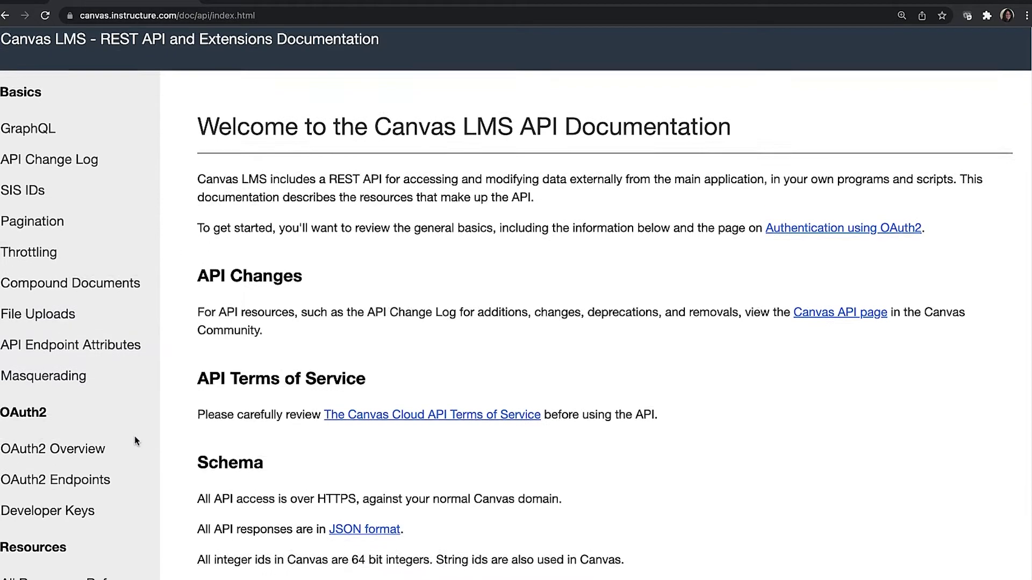
left_click(124, 506)
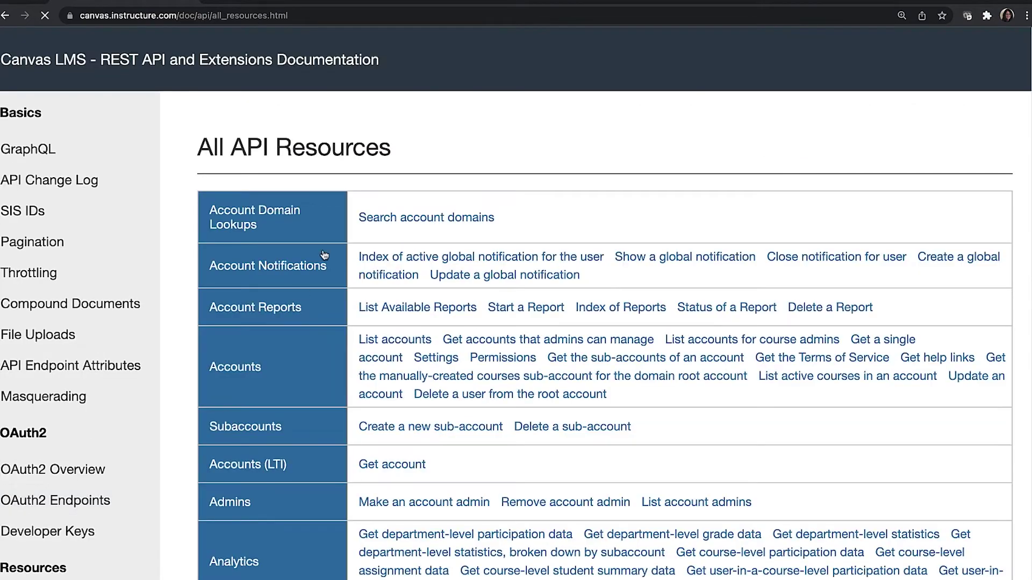
scroll(314, 269, "down", 1)
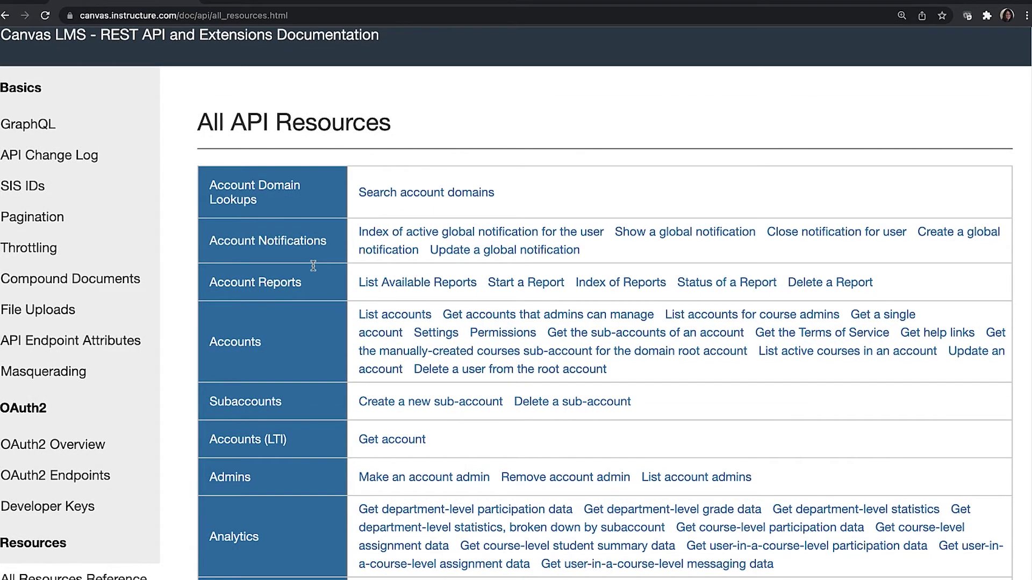
scroll(313, 265, "down", 8)
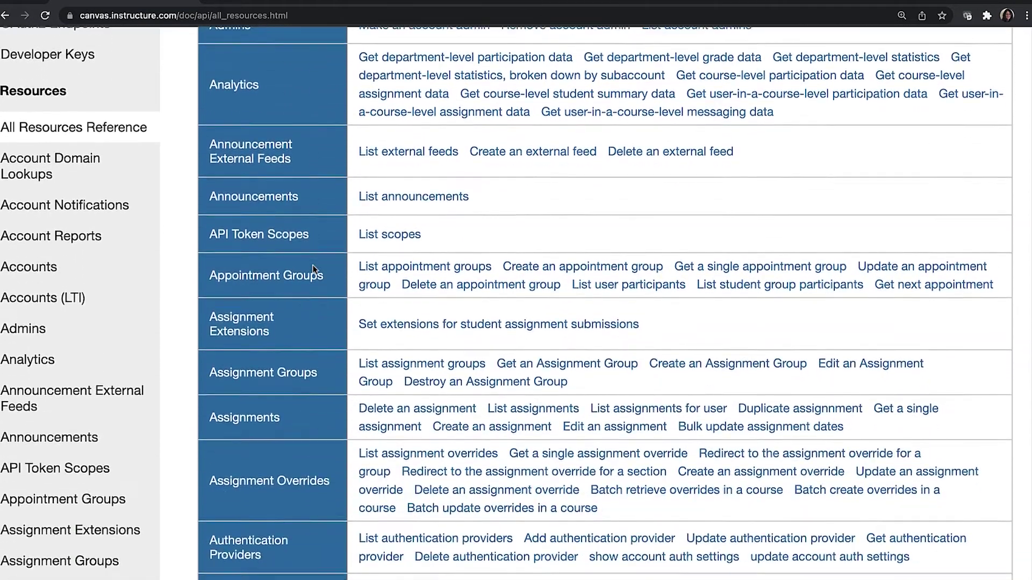
scroll(314, 268, "down", 4)
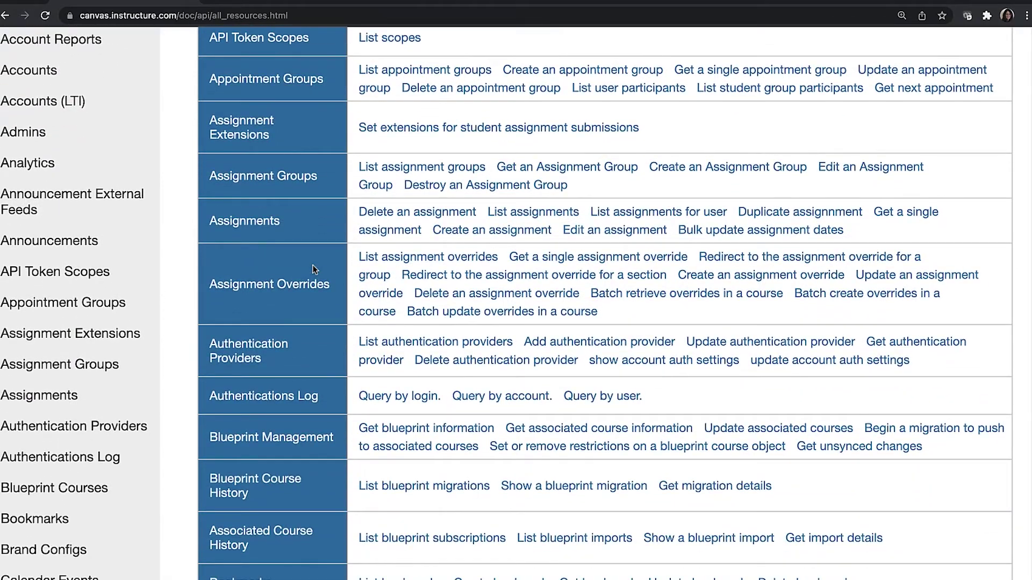
Step: Search the All API Resources page for "peopl" and "user", and close the page search
key("super+f")
type("peop")
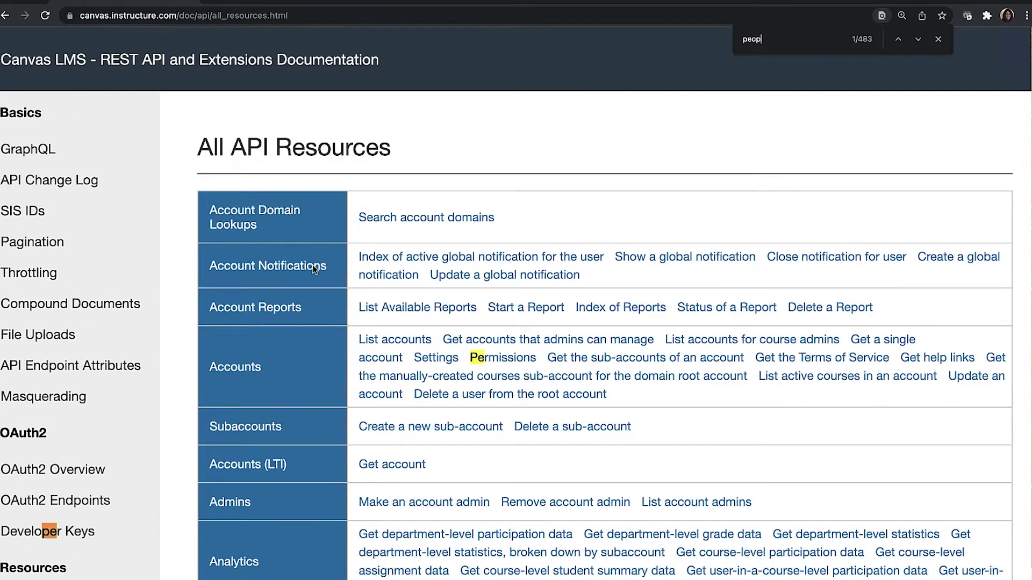
type("l")
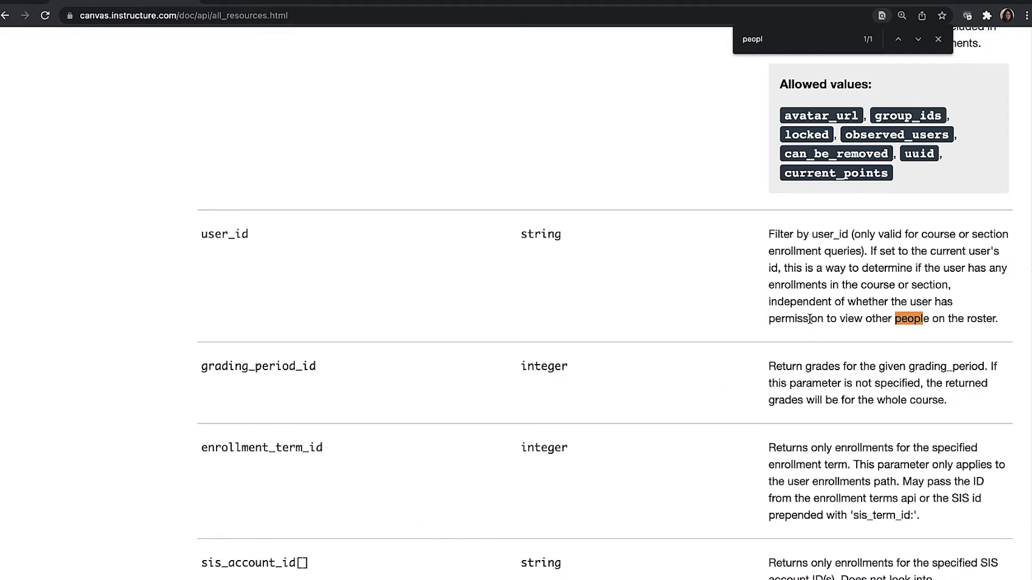
double_click(791, 39)
type("user")
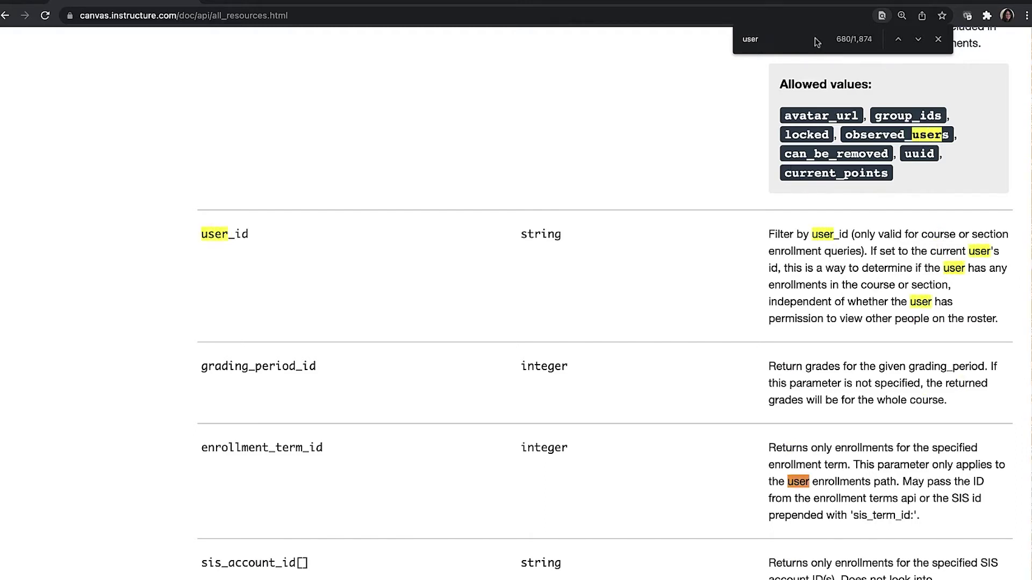
left_click(939, 38)
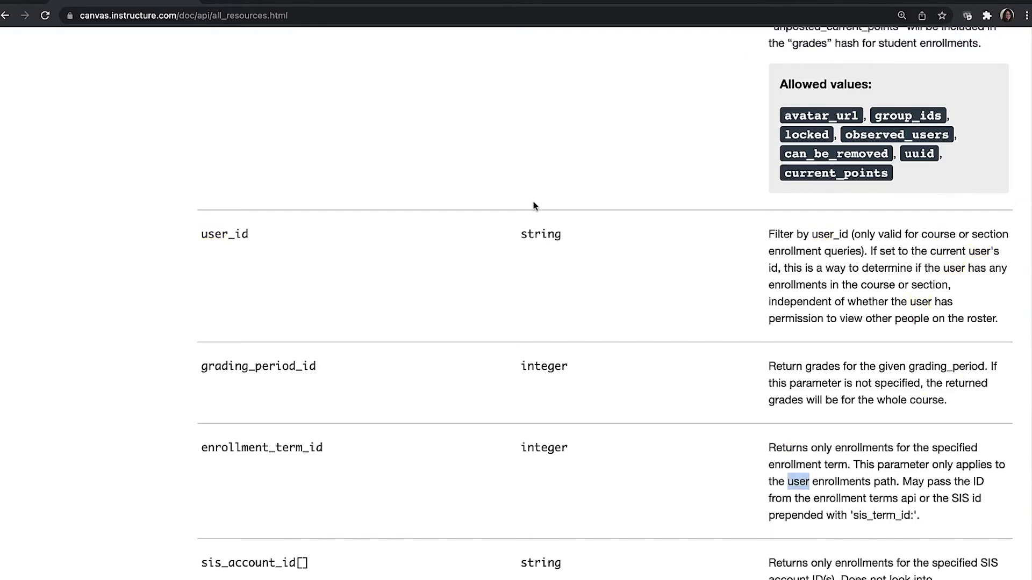
Step: Find the Enrollments resource in the All API Resources table and open its "Enroll a user" documentation
key("Home")
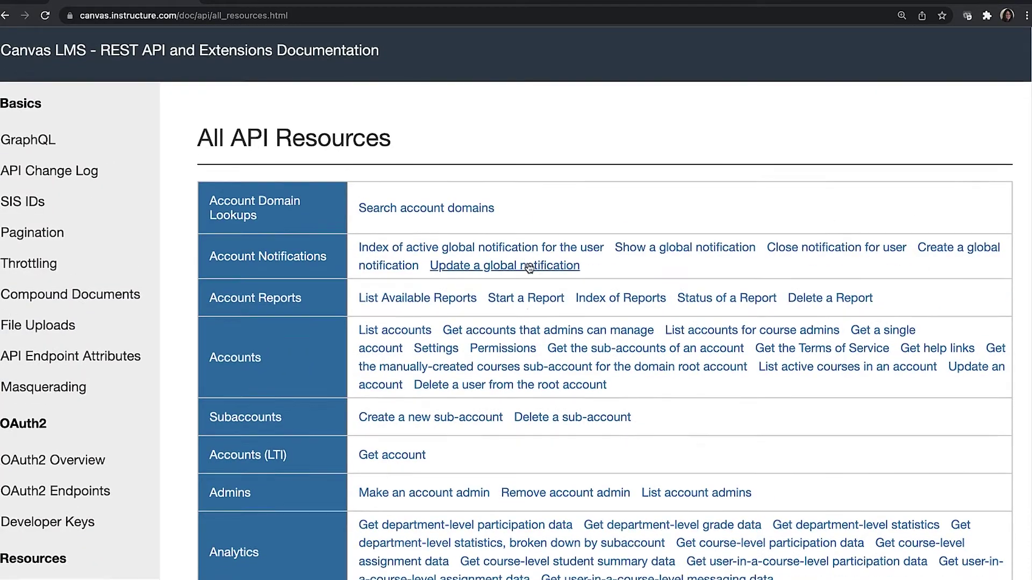
scroll(529, 266, "down", 3)
scroll(529, 267, "down", 15)
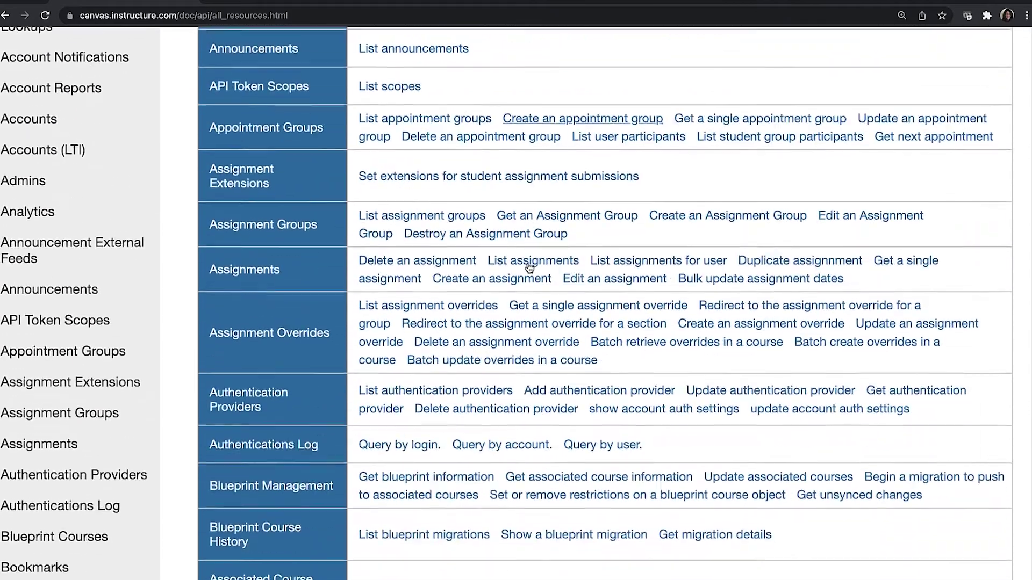
scroll(529, 267, "down", 15)
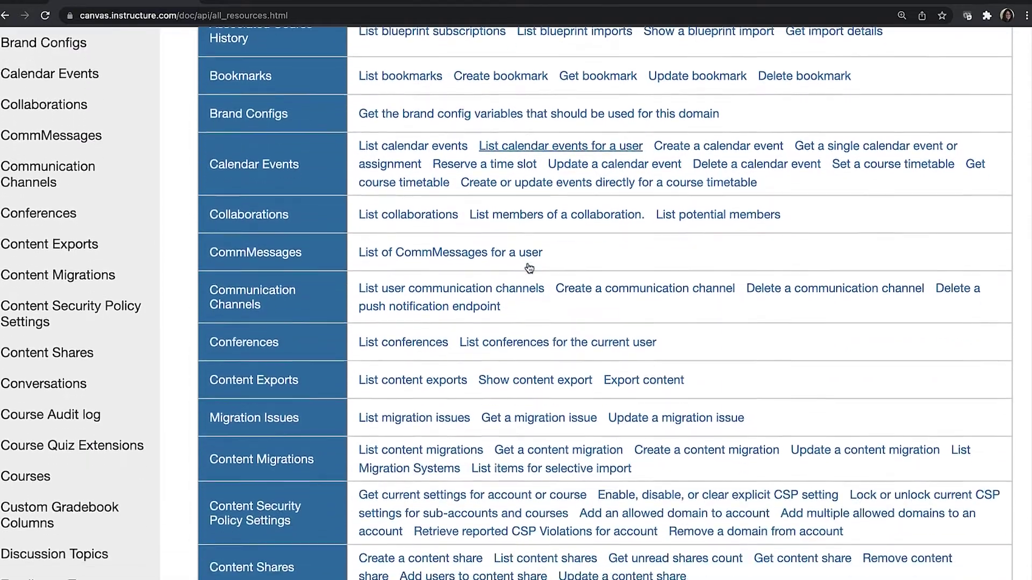
scroll(529, 268, "down", 15)
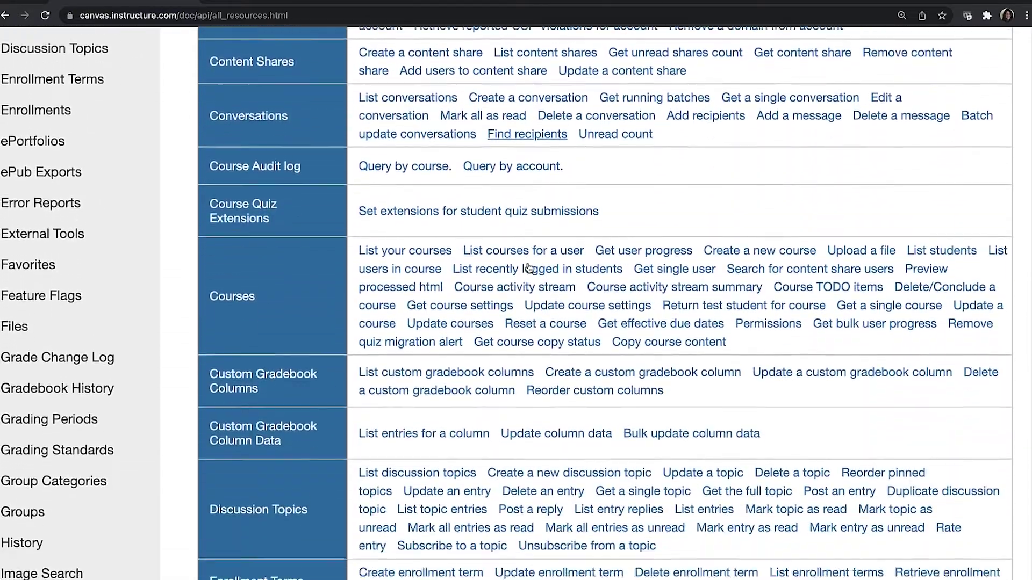
scroll(529, 267, "down", 1)
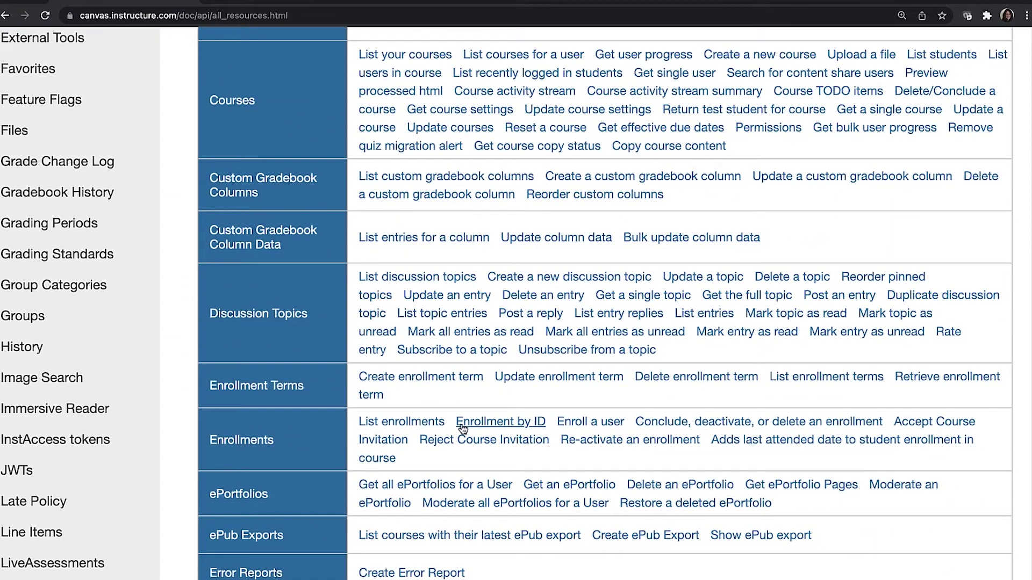
left_click(603, 425)
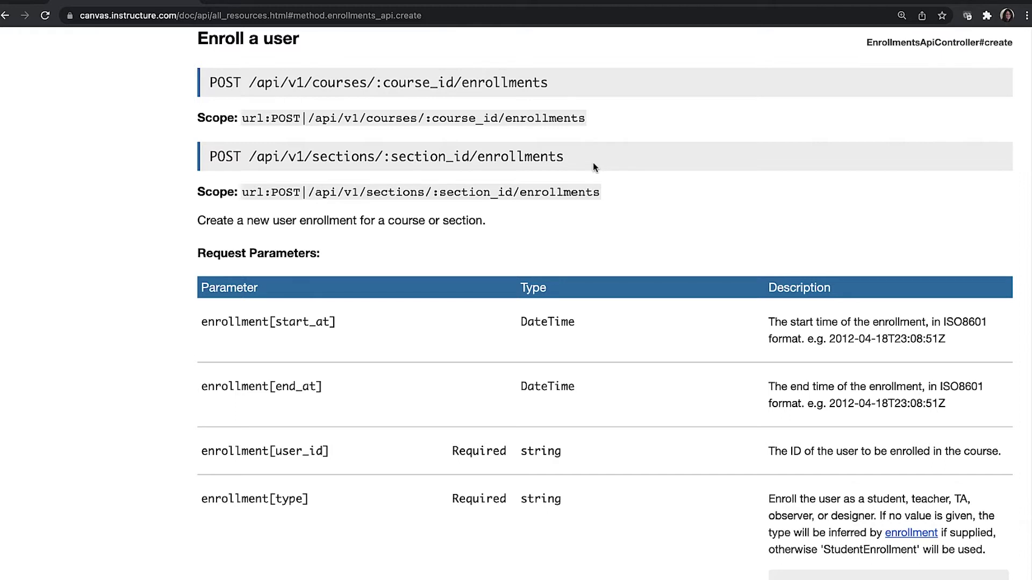
Step: Copy the section enrollments path from the documentation and use /api/v1/sections/:section_id/enrollments as the URL of a new Postman request
left_click_drag(580, 162, 251, 151)
key("ctrl+c")
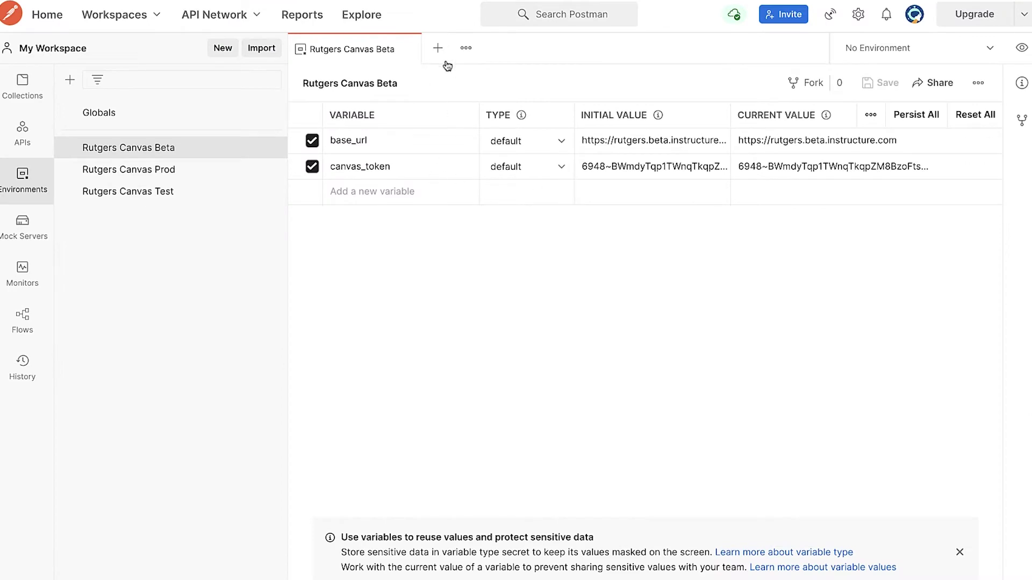
left_click(437, 48)
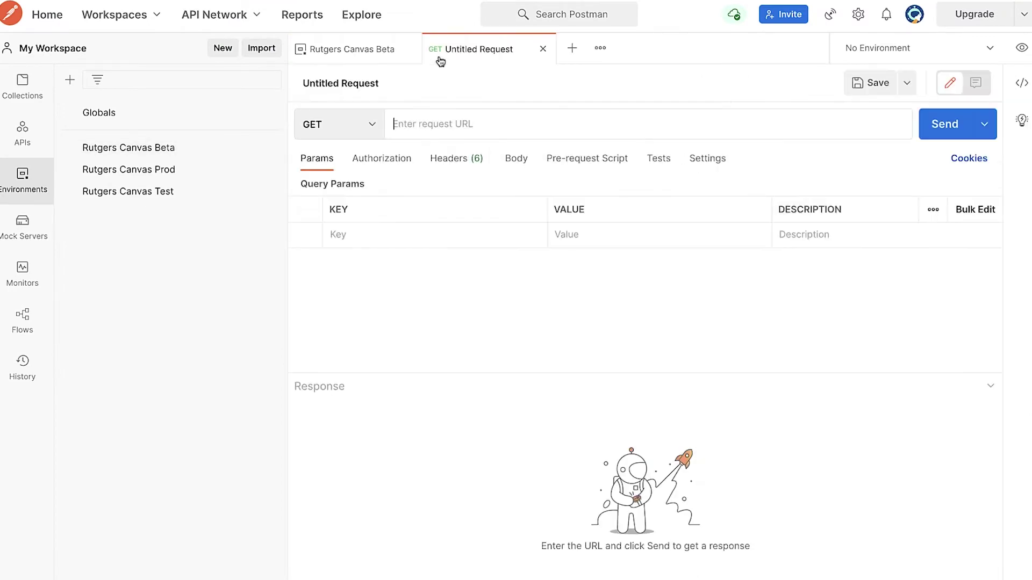
left_click(465, 123)
key("ctrl+v")
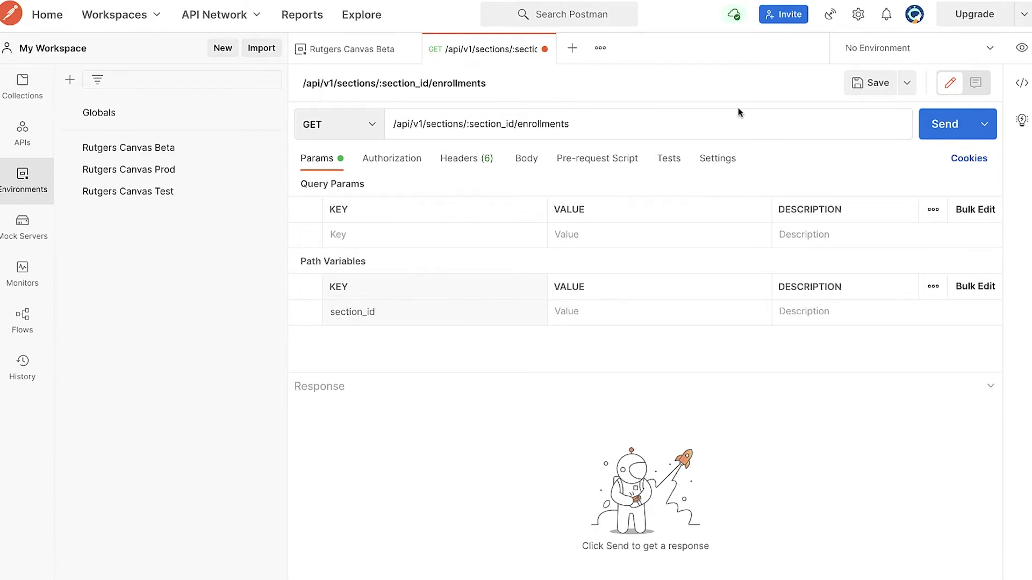
Step: Copy the required enrollment[user_id] parameter from the Canvas documentation and add it as a query parameter key in the Postman request
key("super+Tab")
left_click(576, 223)
scroll(522, 327, "down", 1)
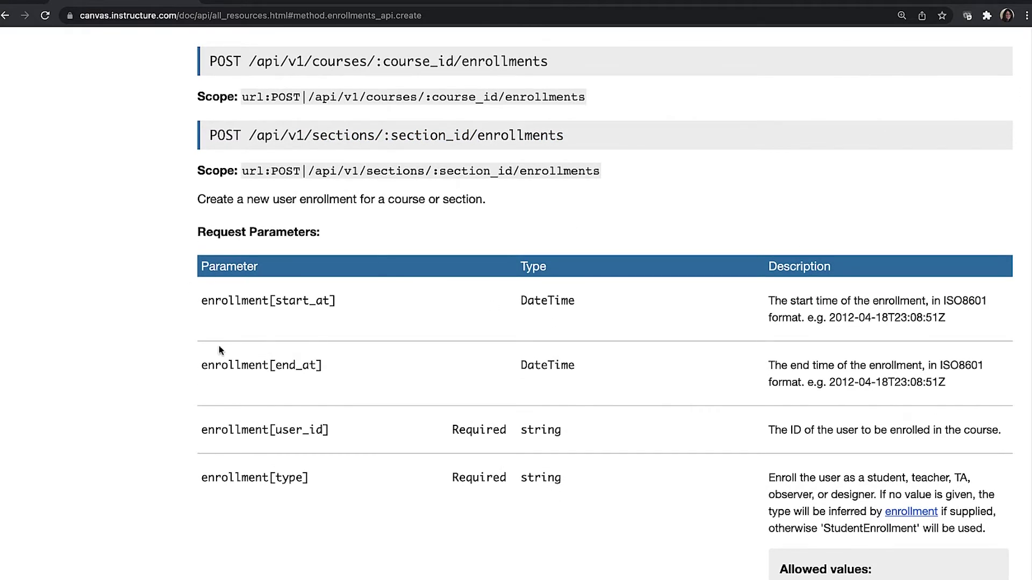
scroll(239, 448, "down", 4)
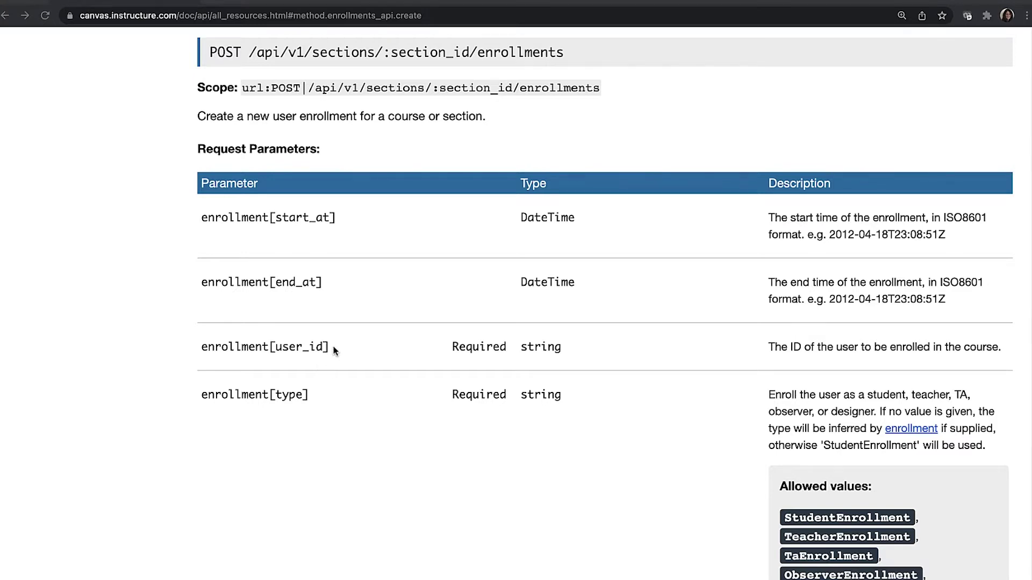
left_click_drag(331, 349, 203, 351)
key("ctrl+c")
key("super+Tab")
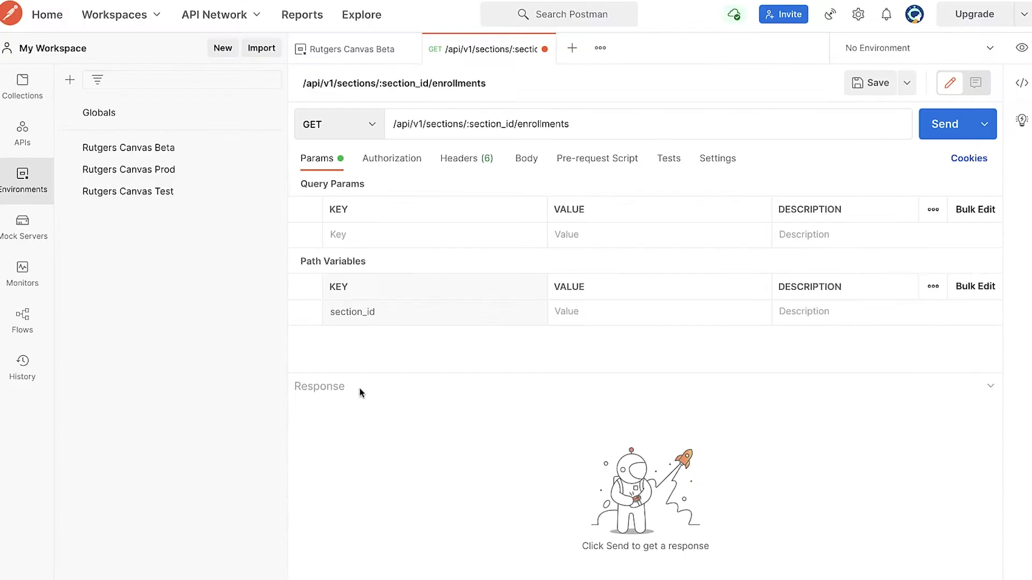
left_click(378, 240)
key("ctrl+v")
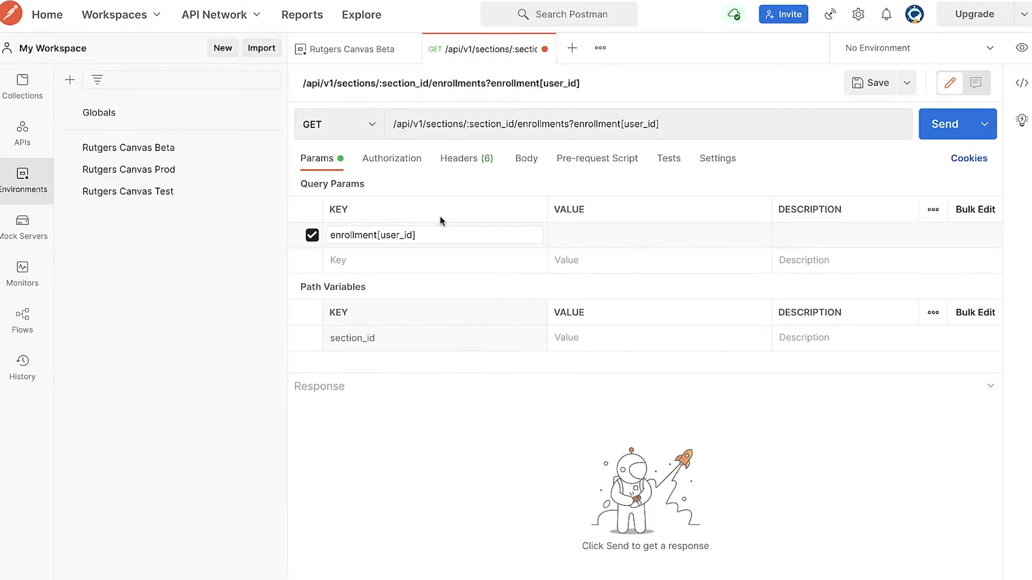
Step: Return to the Canvas documentation and review the enrollment request parameters, including the allowed values for the enrollment type
key("super+Tab")
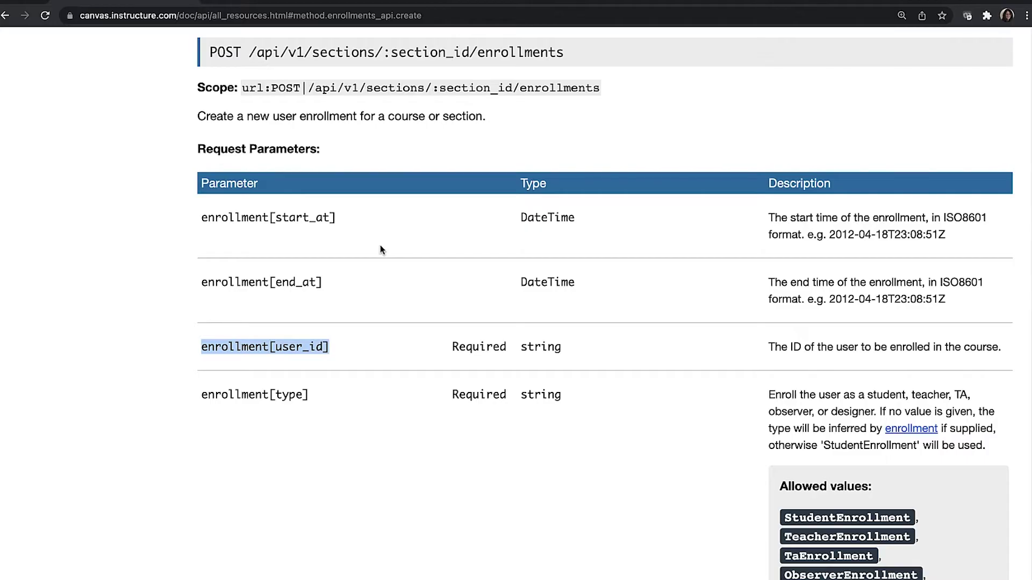
scroll(333, 428, "down", 1)
scroll(333, 429, "down", 1)
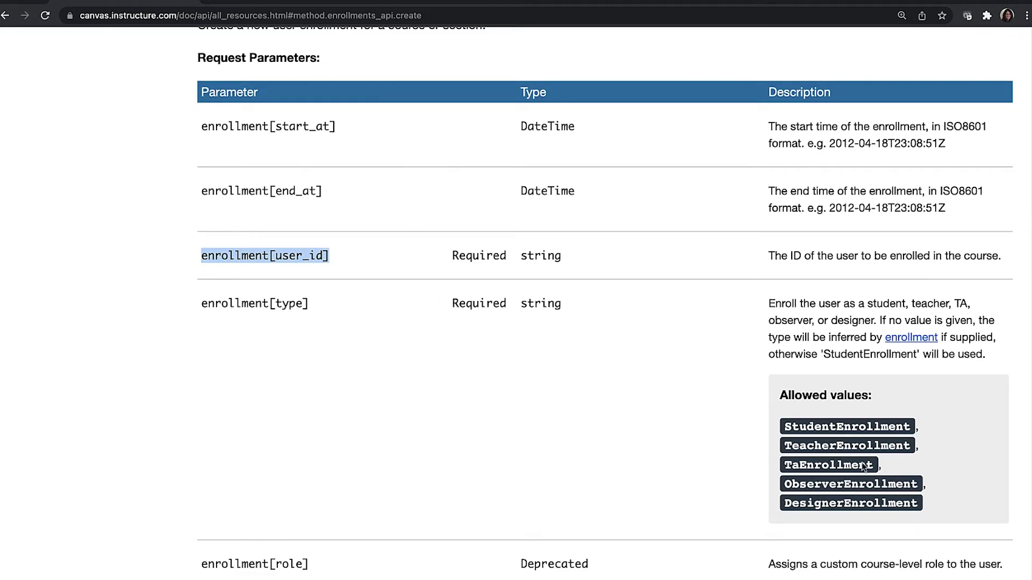
scroll(883, 471, "down", 3)
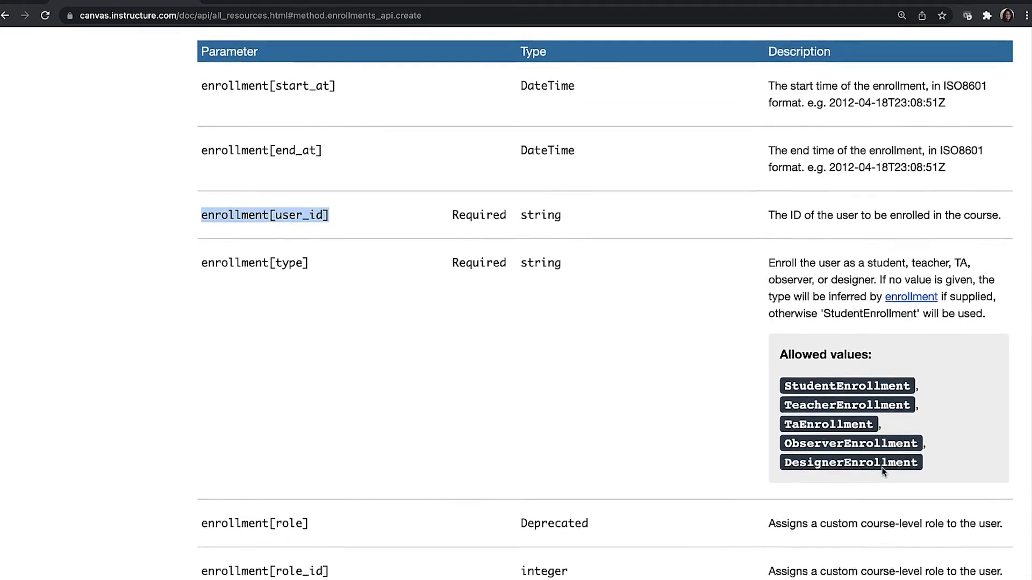
scroll(883, 471, "down", 4)
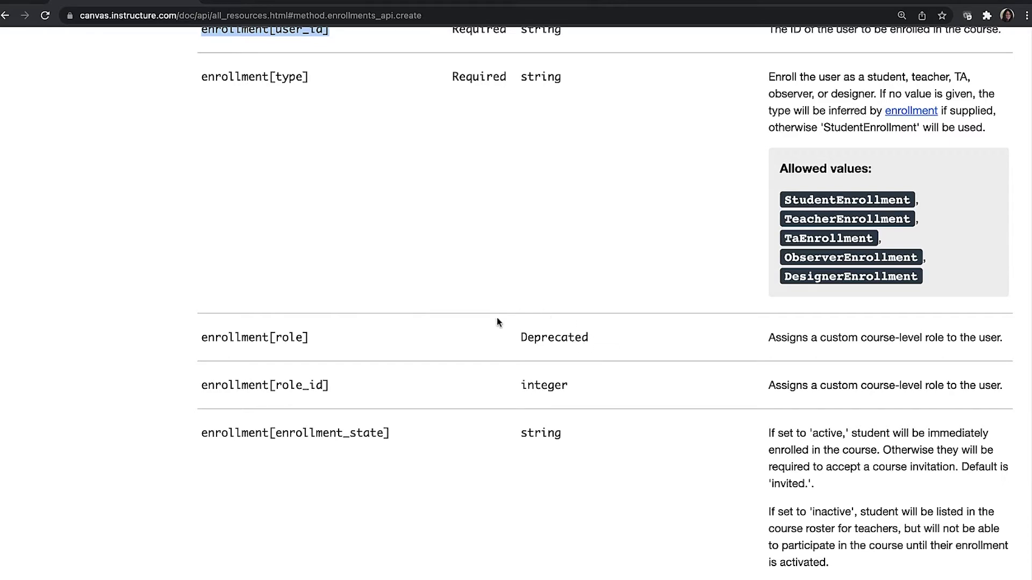
scroll(534, 243, "up", 3)
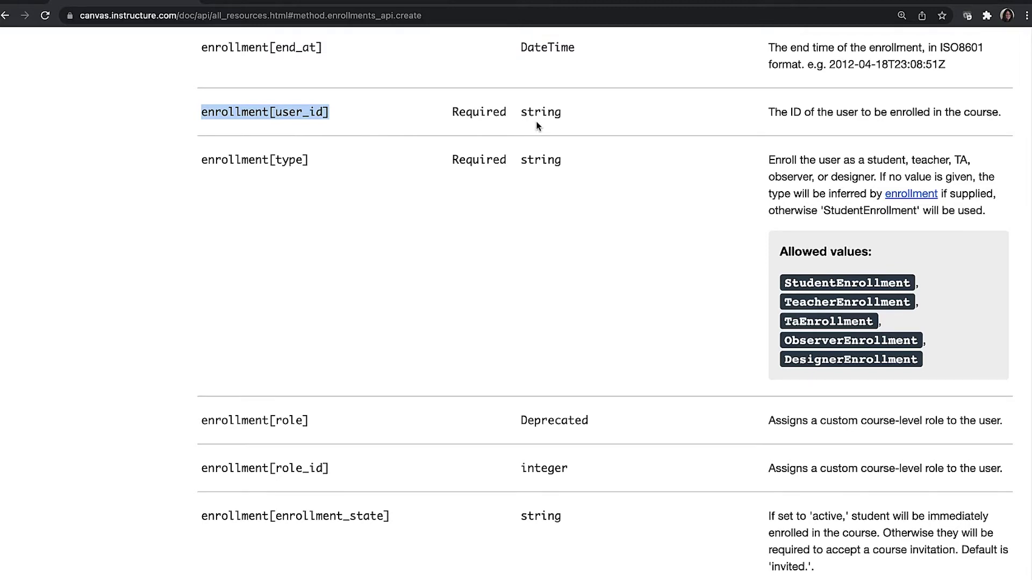
scroll(537, 127, "up", 2)
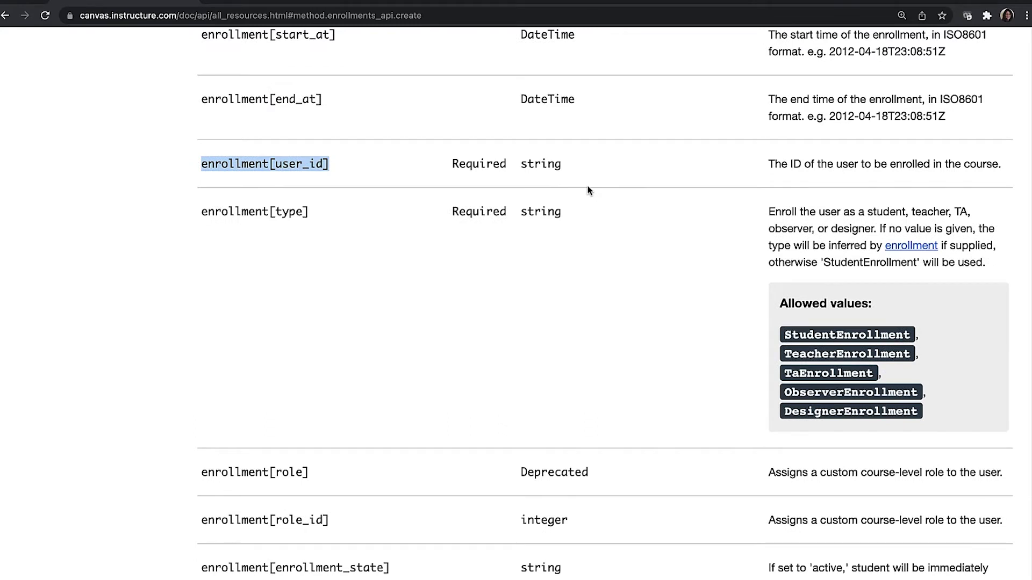
Step: Copy the required enrollment[type] parameter name and add it as the second query parameter key in the Postman request
left_click(326, 217)
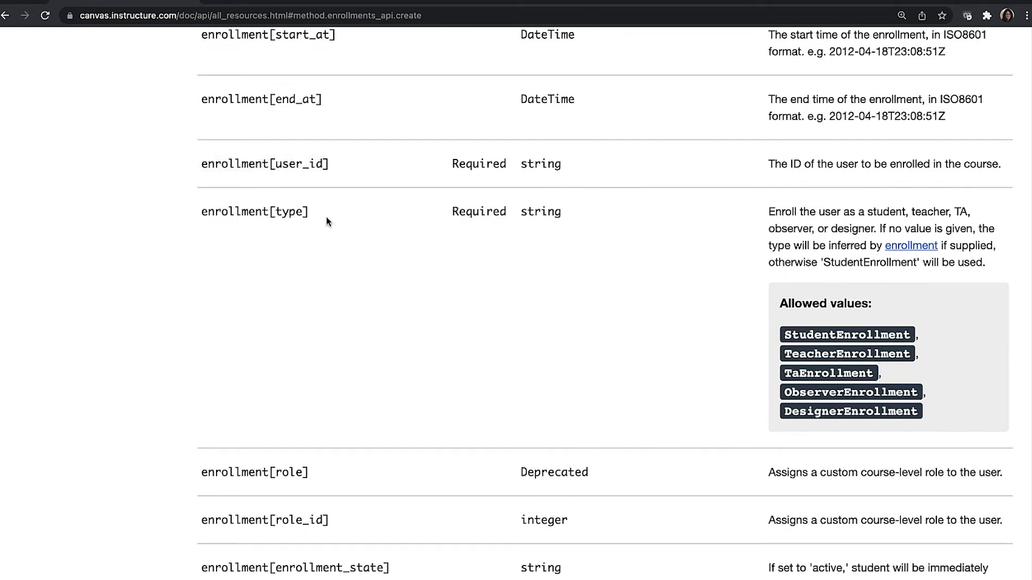
left_click_drag(311, 219, 204, 214)
key("super+c")
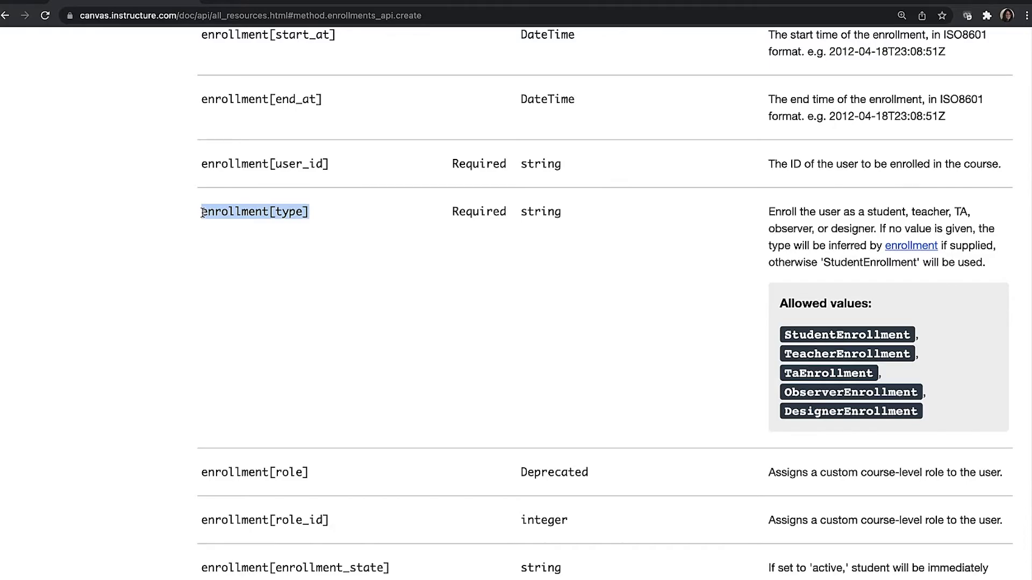
key("super+Tab")
left_click(372, 264)
key("super+v")
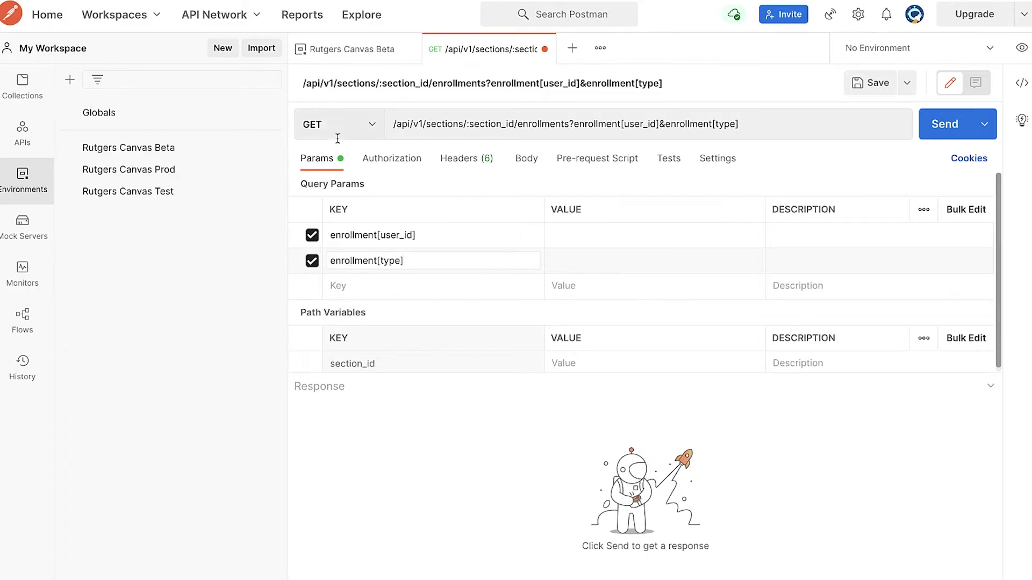
Step: Copy the allowed value TeacherEnrollment from the Canvas documentation and set it as the enrollment[type] parameter's value in Postman
key("super+Tab")
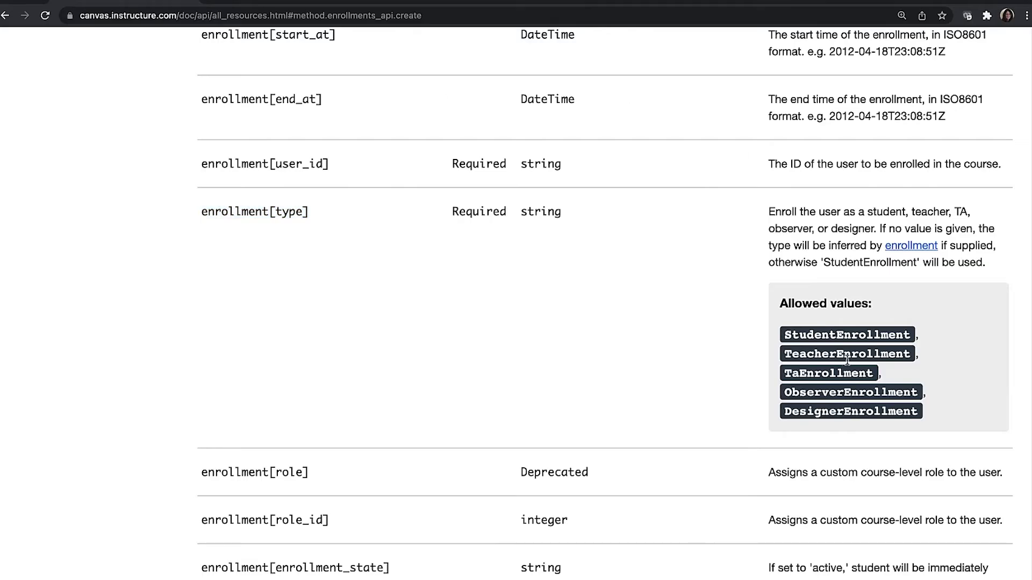
triple_click(847, 356)
left_click(847, 359)
left_click_drag(784, 354, 910, 356)
key("super+c")
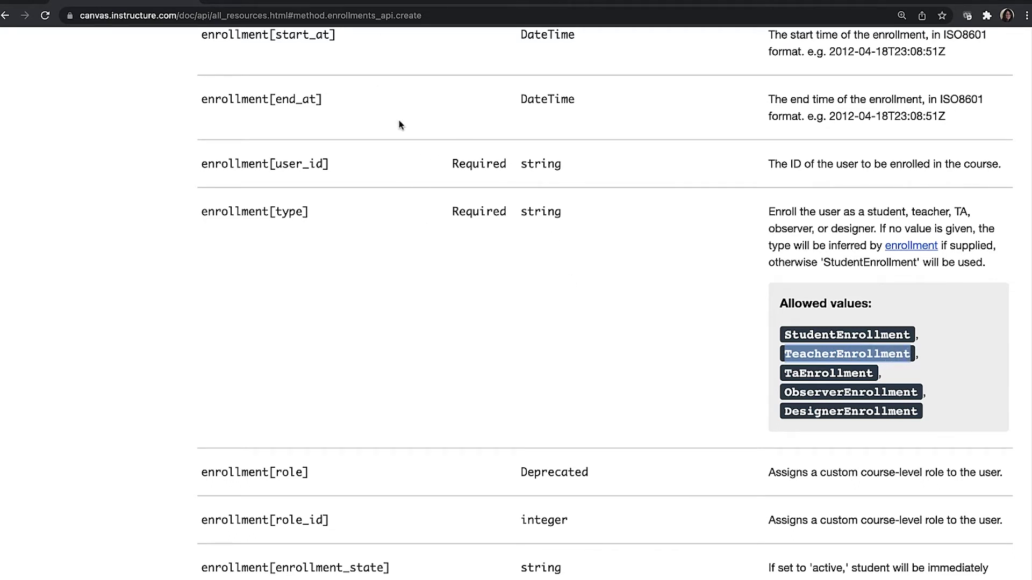
key("super+Tab")
left_click(593, 263)
key("super+v")
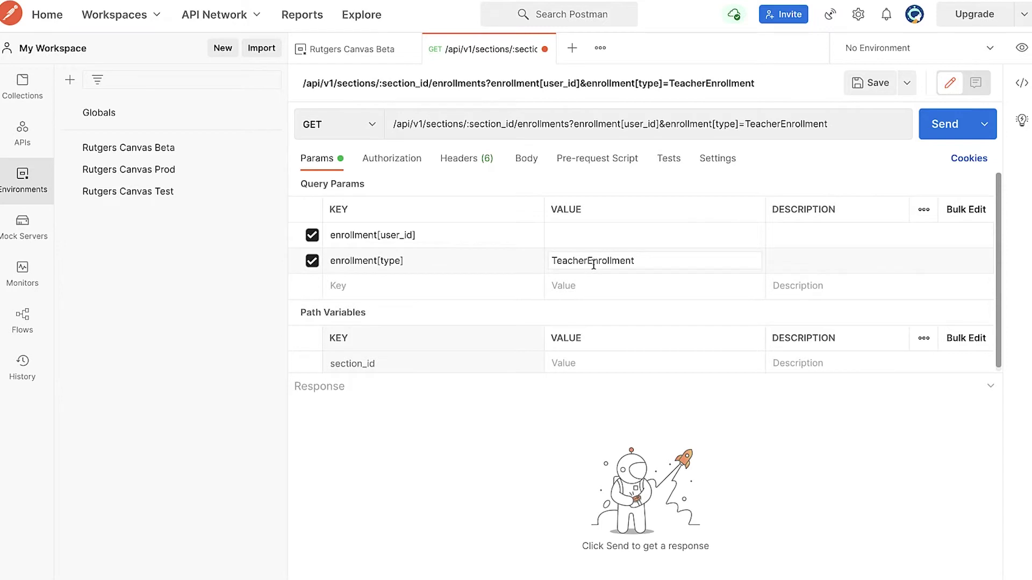
left_click(475, 288)
left_click(491, 260)
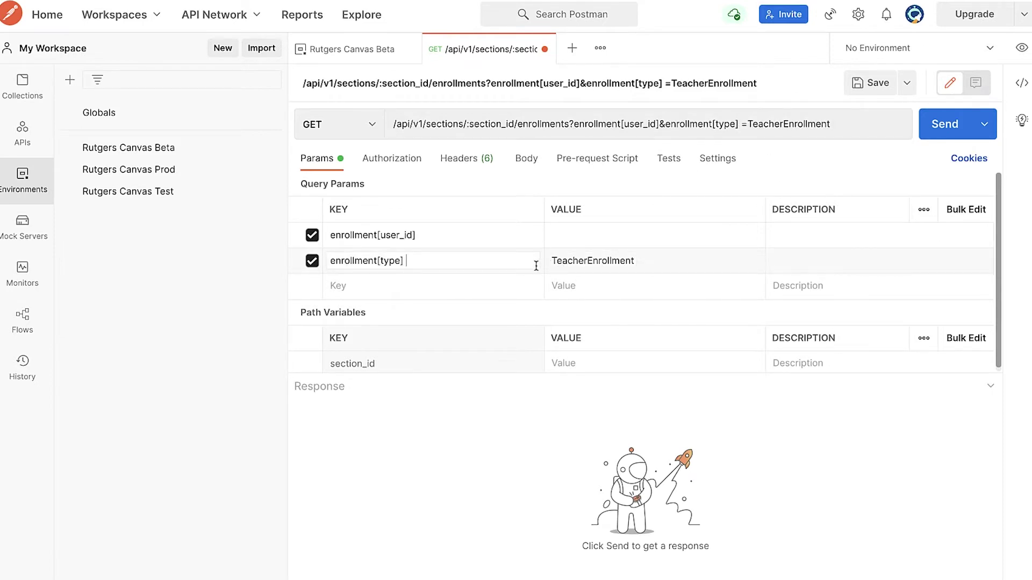
Step: Remove the trailing space from the enrollment[type] query parameter key in the Postman request
key("BackSpace")
left_click(727, 262)
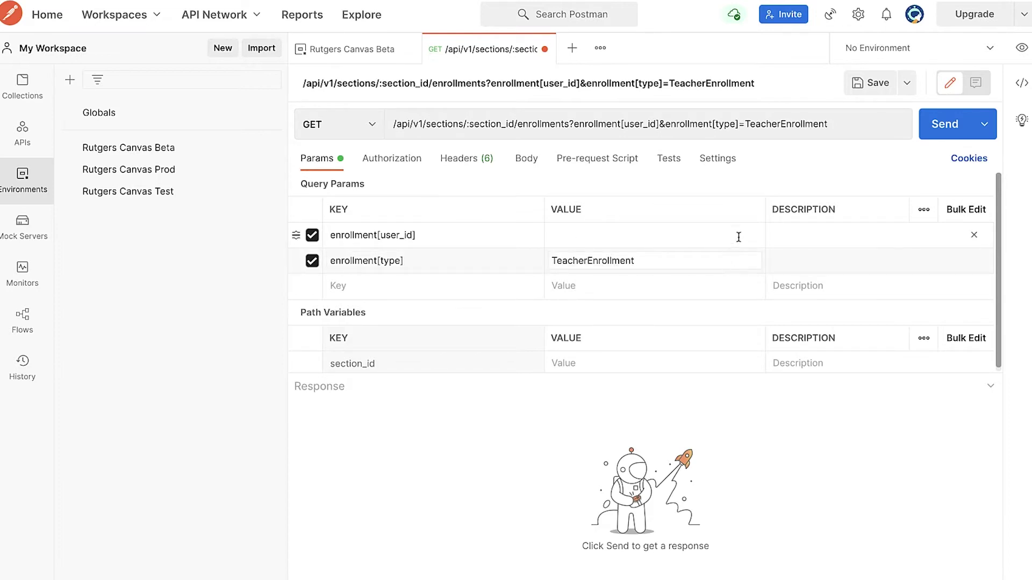
key("Tab")
Step: Return to the Canvas documentation and review the parameters below enrollment[type], including enrollment[role], enrollment[role_id] and enrollment[enrollment_state]
key("super+Tab")
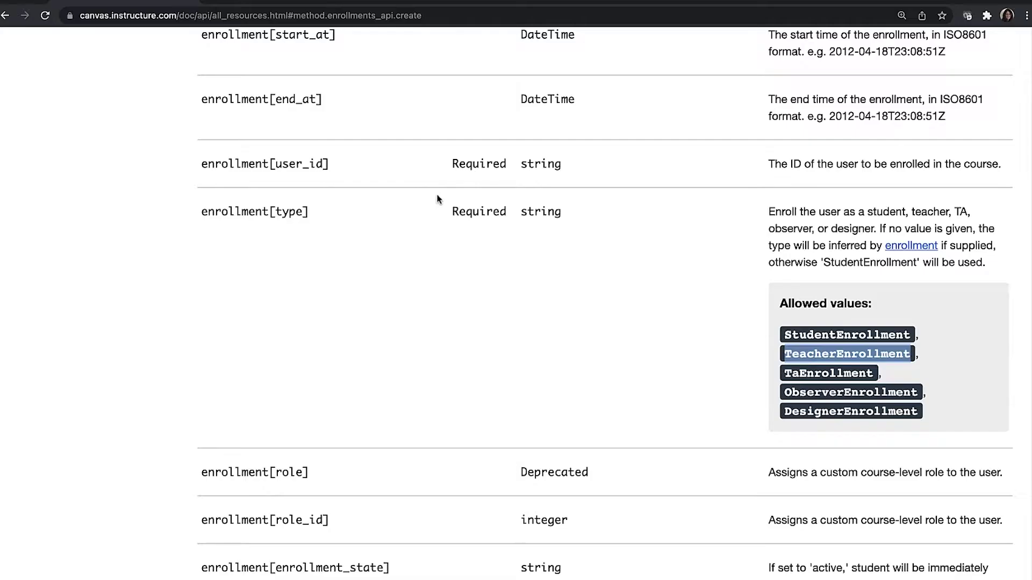
scroll(457, 329, "down", 2)
scroll(457, 330, "down", 1)
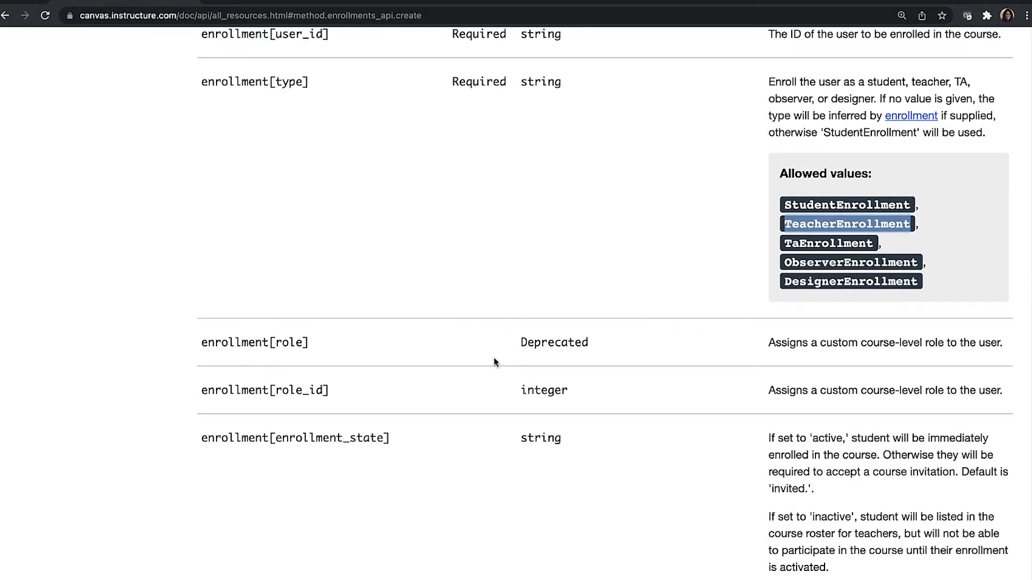
scroll(767, 360, "down", 1)
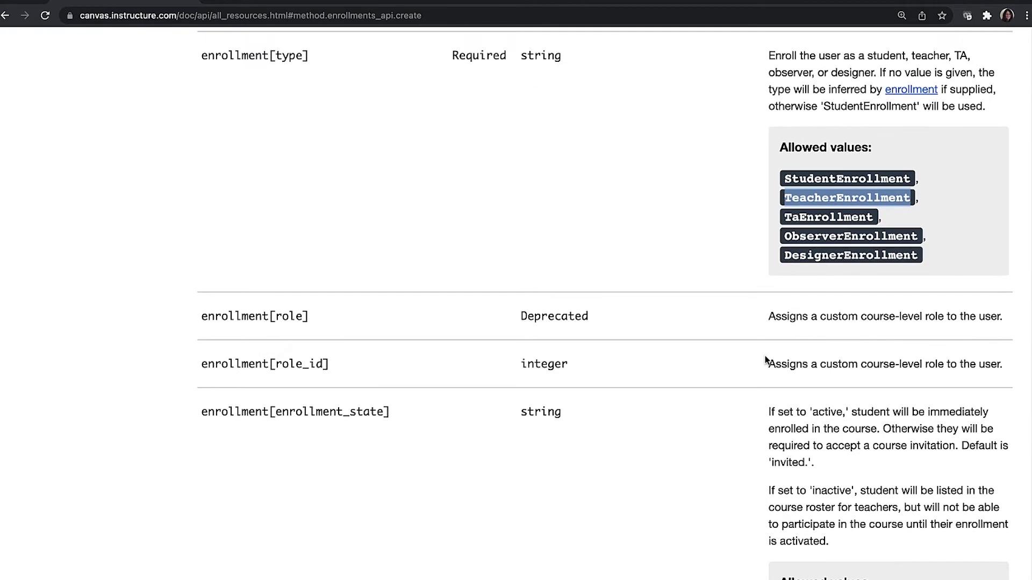
scroll(762, 361, "down", 1)
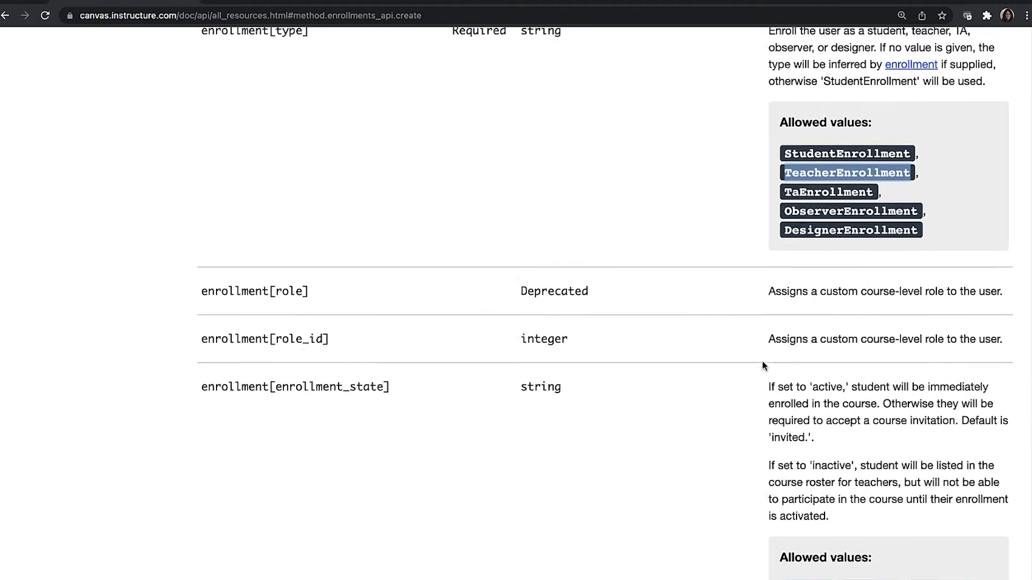
left_click_drag(330, 311, 202, 313)
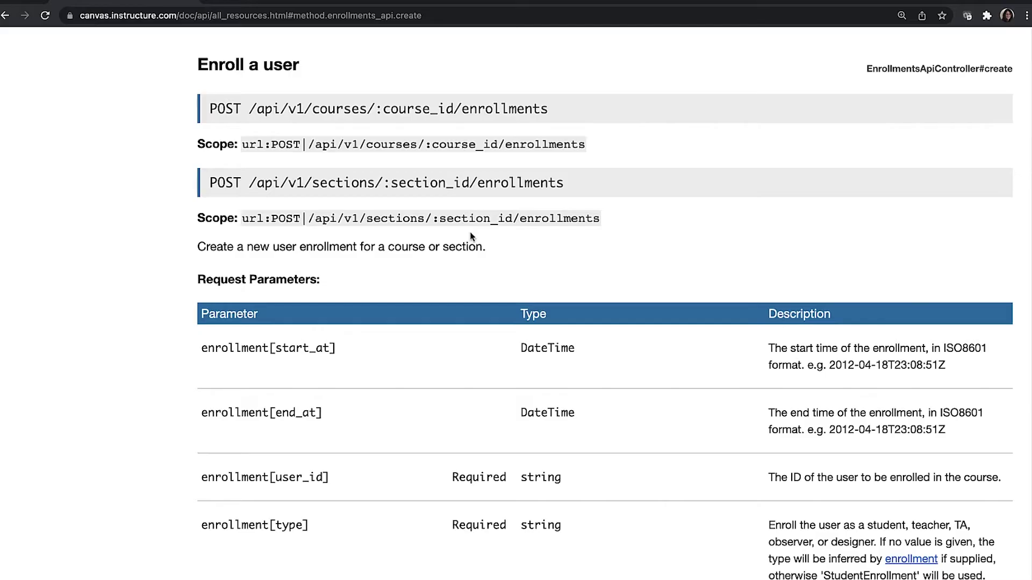
Step: Find the List enrollments section of the Canvas documentation and review its GET endpoints
scroll(469, 231, "up", 8)
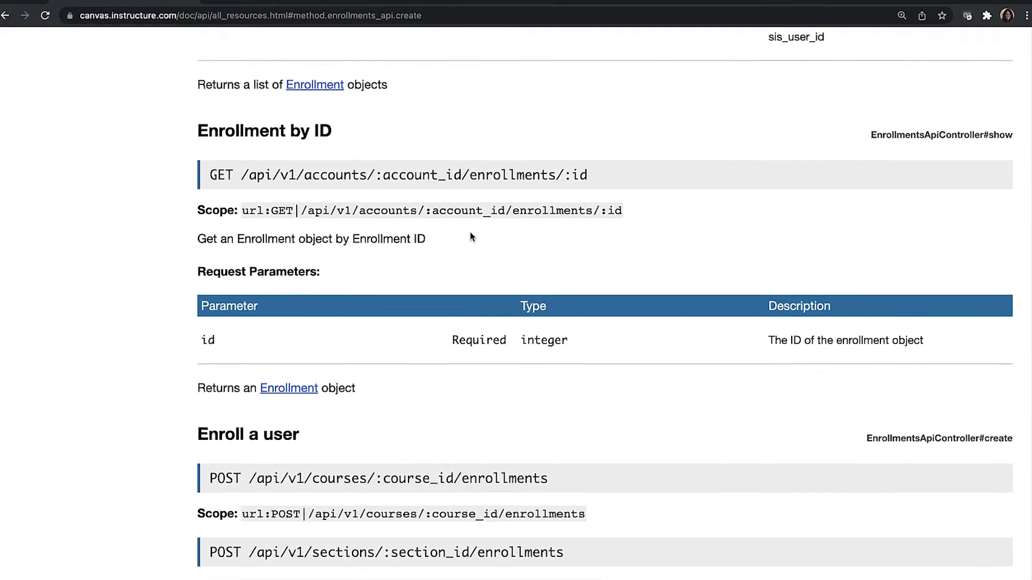
scroll(469, 231, "up", 12)
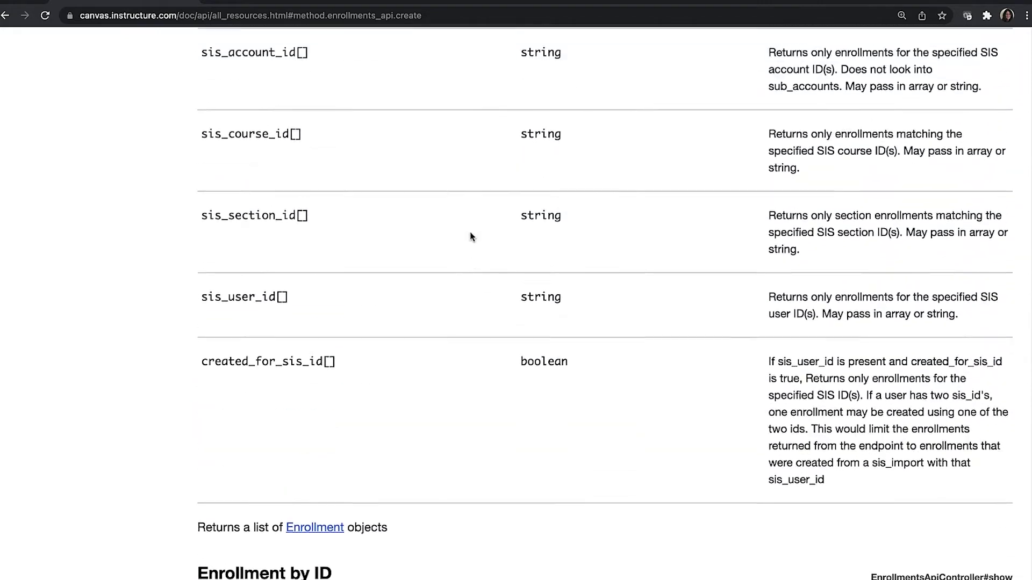
scroll(471, 237, "up", 10)
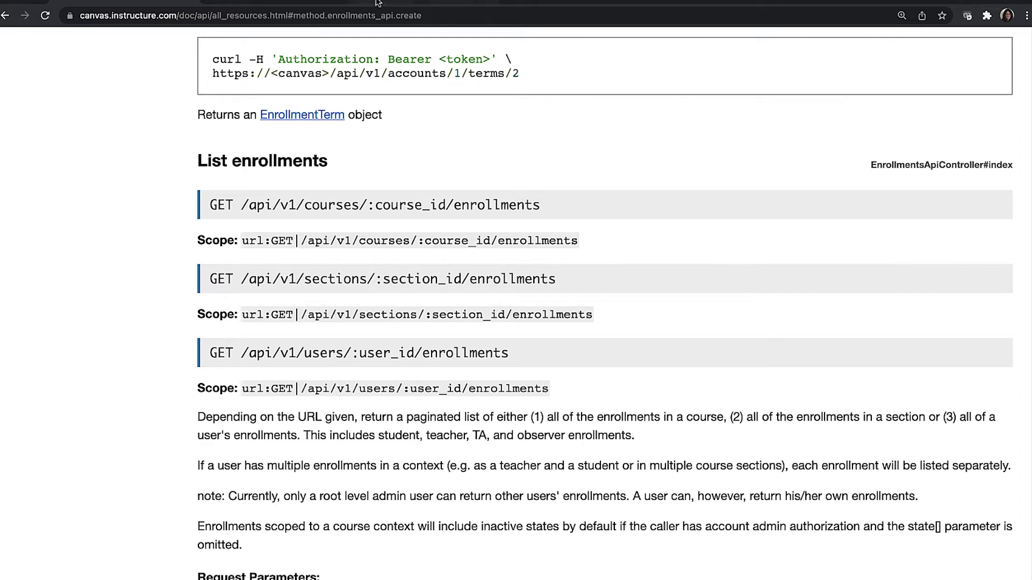
left_click(302, 2)
left_click(228, 16)
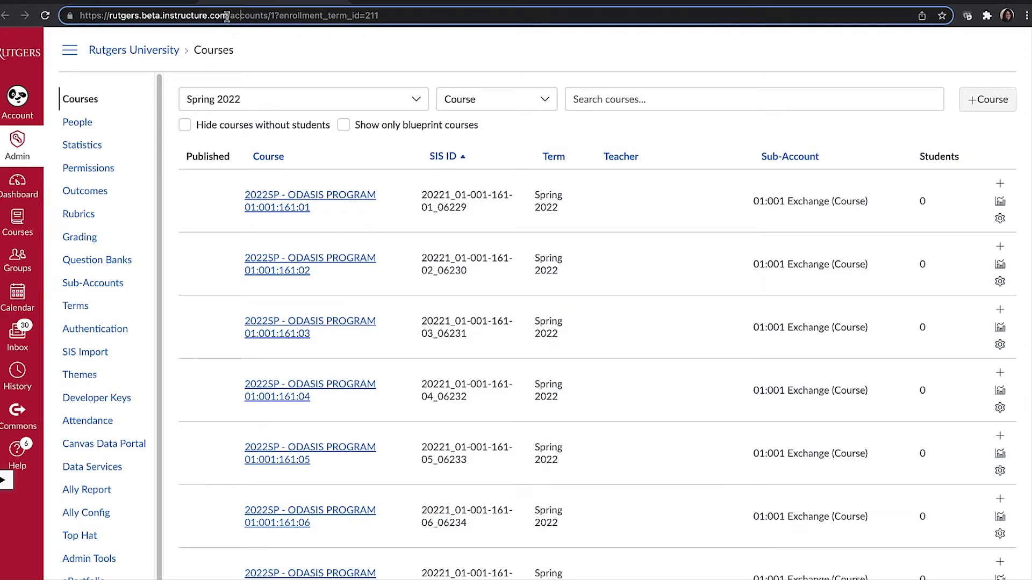
left_click_drag(231, 16, 226, 3)
key("super+c")
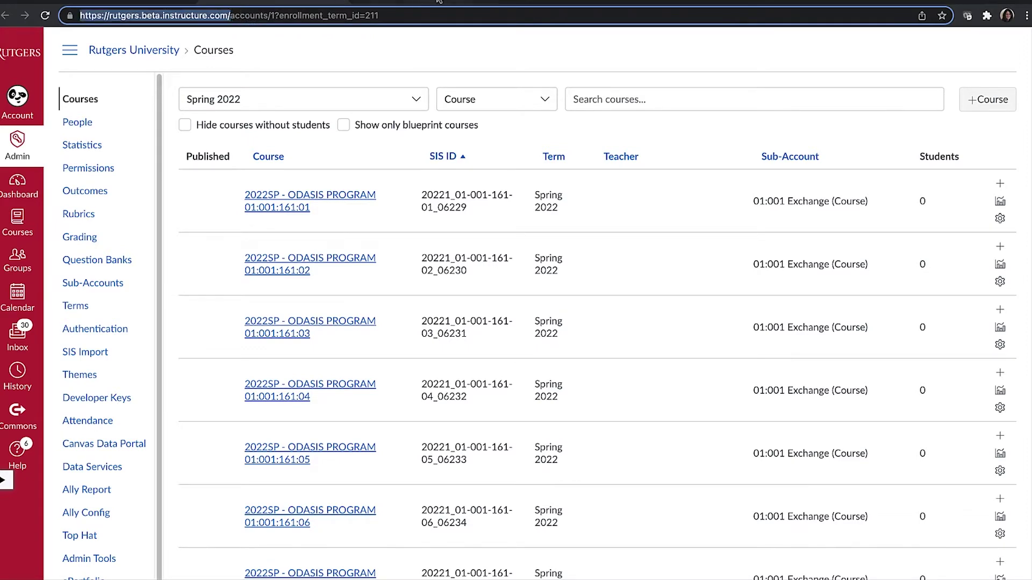
left_click(515, 1)
key("super+v")
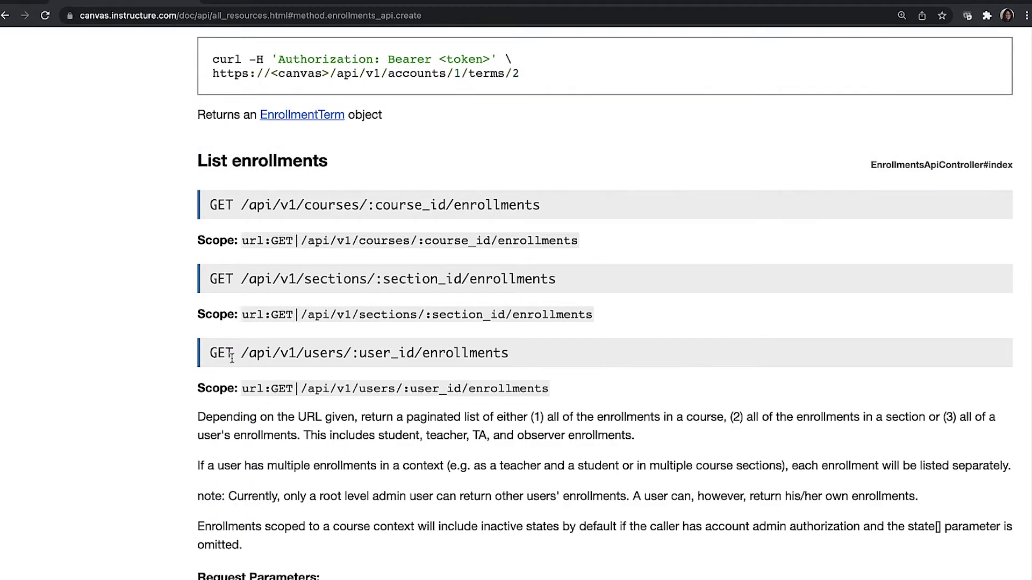
Step: Copy the endpoint path /api/v1/users/:user_id/enrollments from the List enrollments documentation and append it to the beta base URL
left_click_drag(248, 356, 523, 357)
key("super+c")
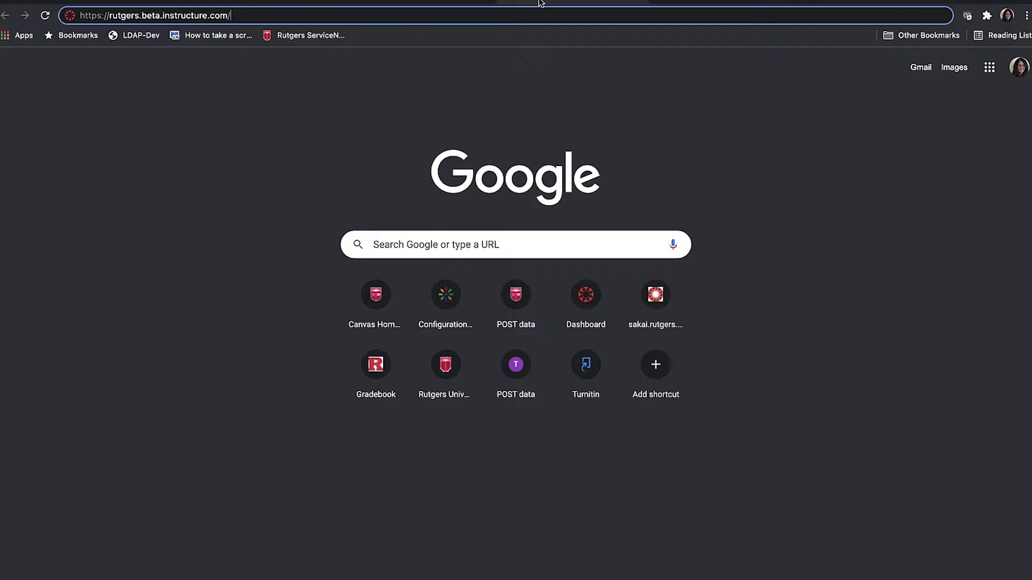
left_click(539, 3)
key("super+v")
Step: Replace the :user_id placeholder in the URL with 35 and load the user's enrollments endpoint
left_click(324, 15)
key("BackSpace")
key("BackSpace")
key("BackSpace")
key("BackSpace")
key("BackSpace")
key("BackSpace")
key("BackSpace")
key("BackSpace")
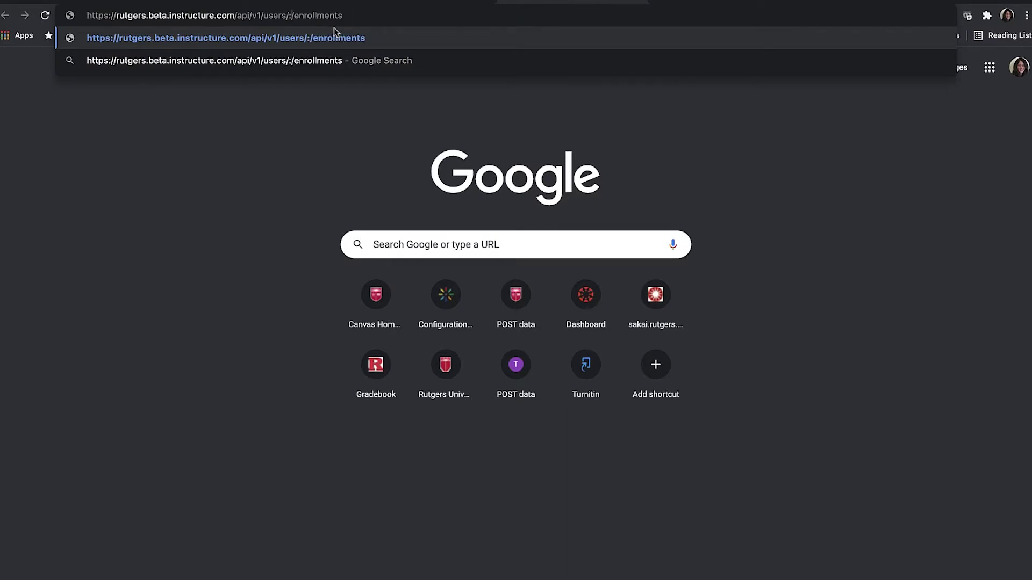
type("35")
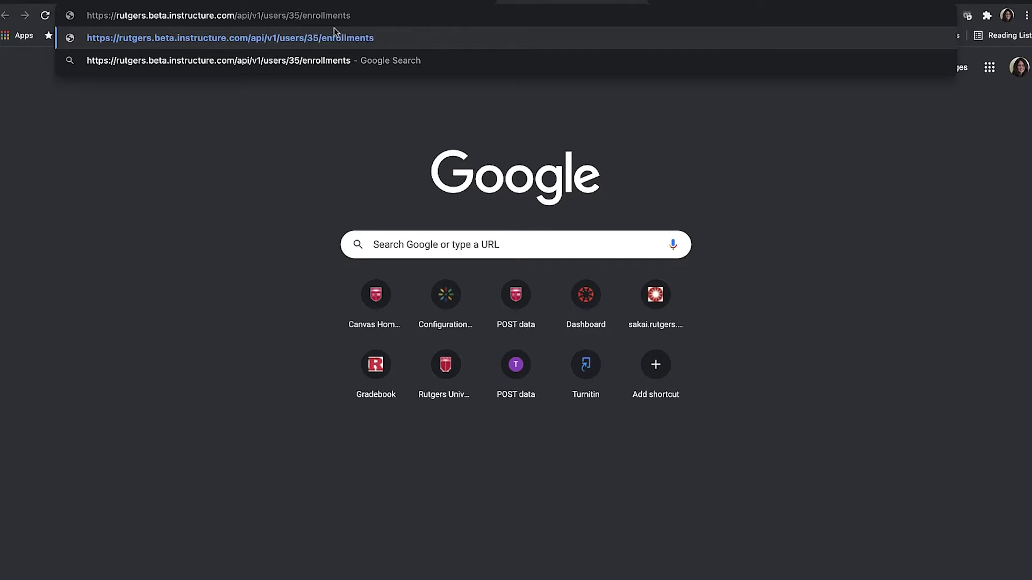
key("Return")
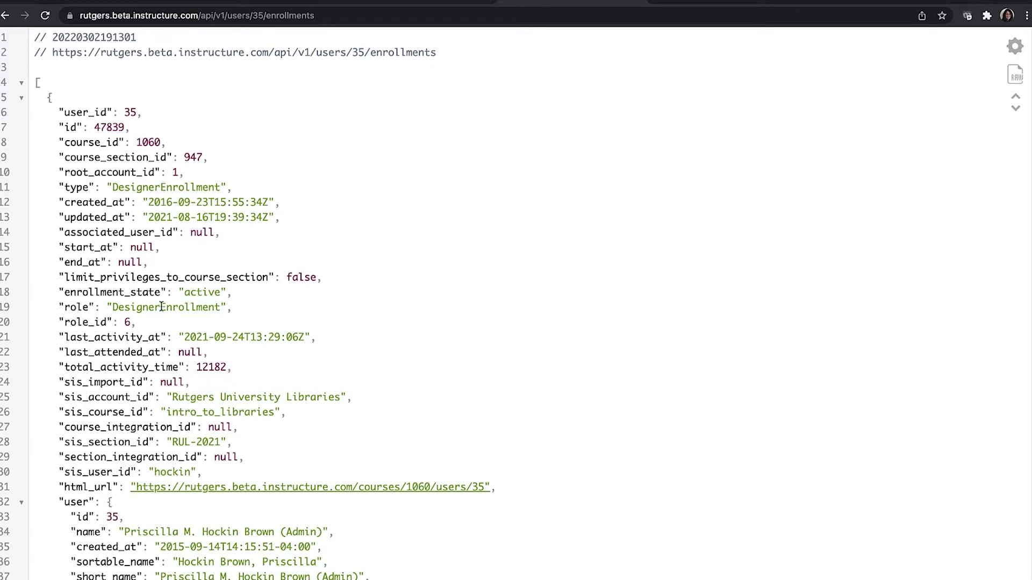
Step: Examine the role and role_id fields of the first enrollment records in the JSON response
left_click_drag(63, 307, 244, 320)
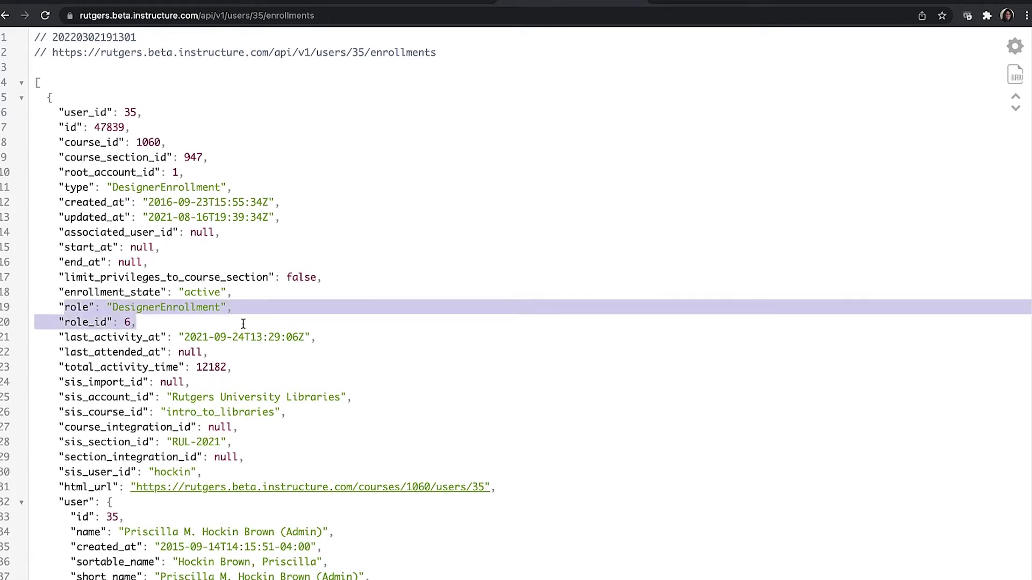
left_click(459, 307)
scroll(459, 307, "down", 9)
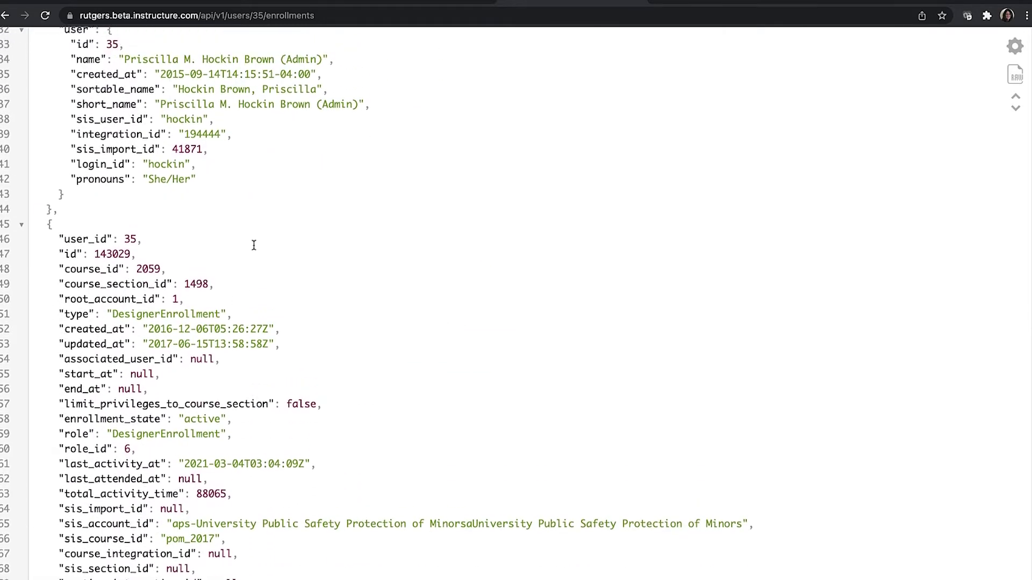
scroll(253, 245, "up", 2)
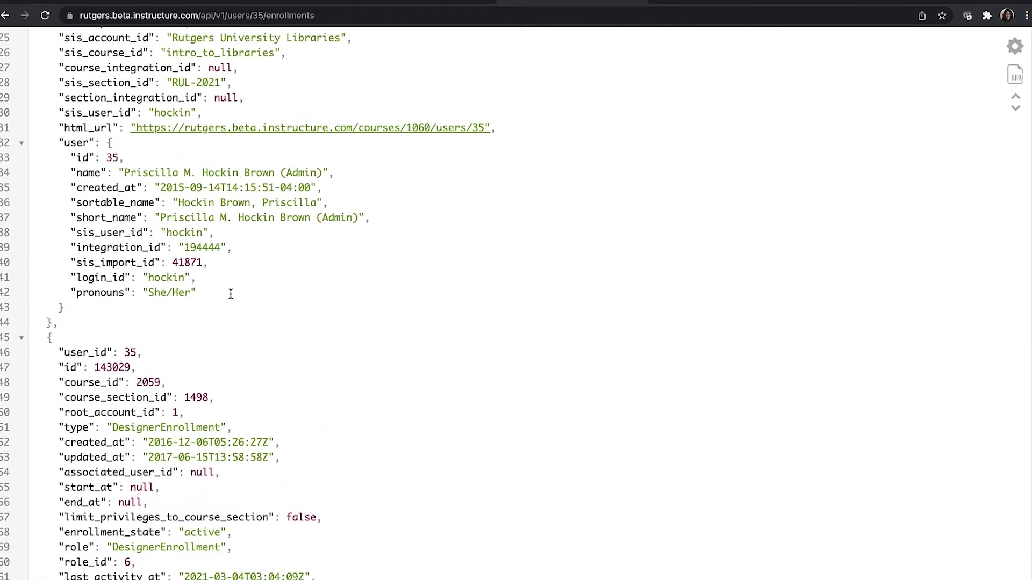
scroll(231, 293, "down", 5)
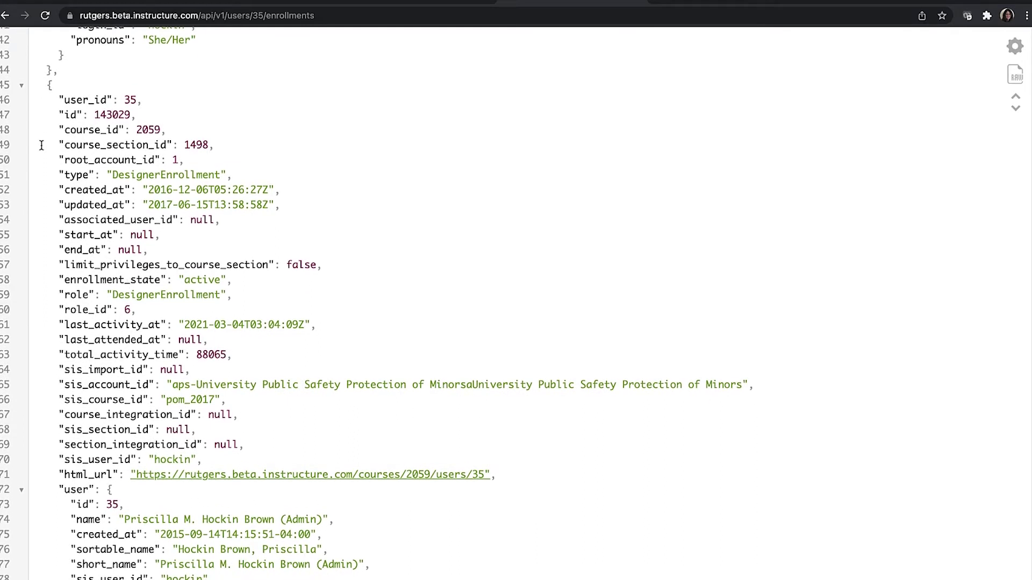
Step: View the browser's installed extensions, including JSON Viewer, and close the list
left_click(988, 18)
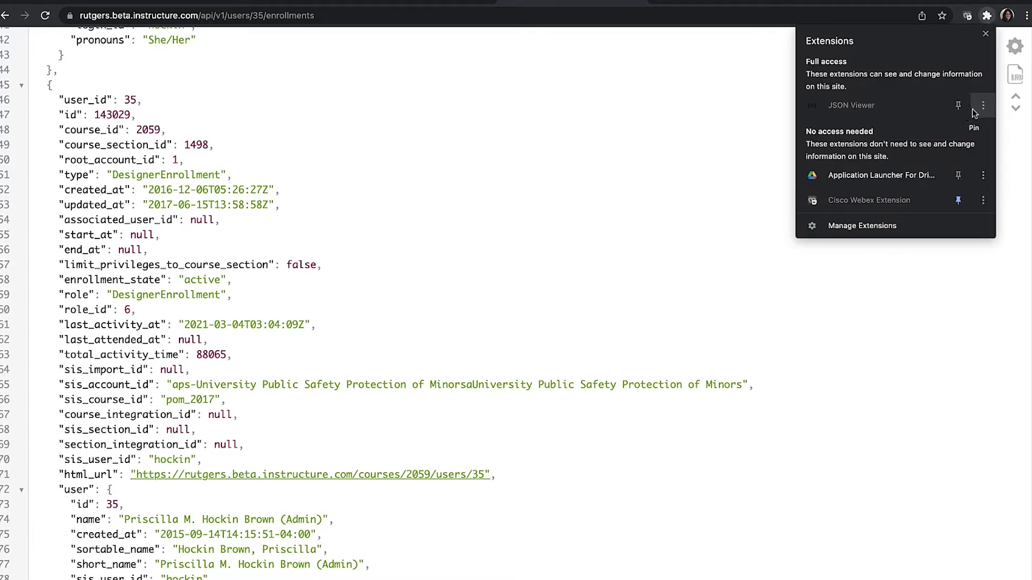
left_click(630, 140)
Step: Collapse several consecutive enrollment records in the JSON response while comparing their role and role_id values
scroll(631, 140, "down", 6)
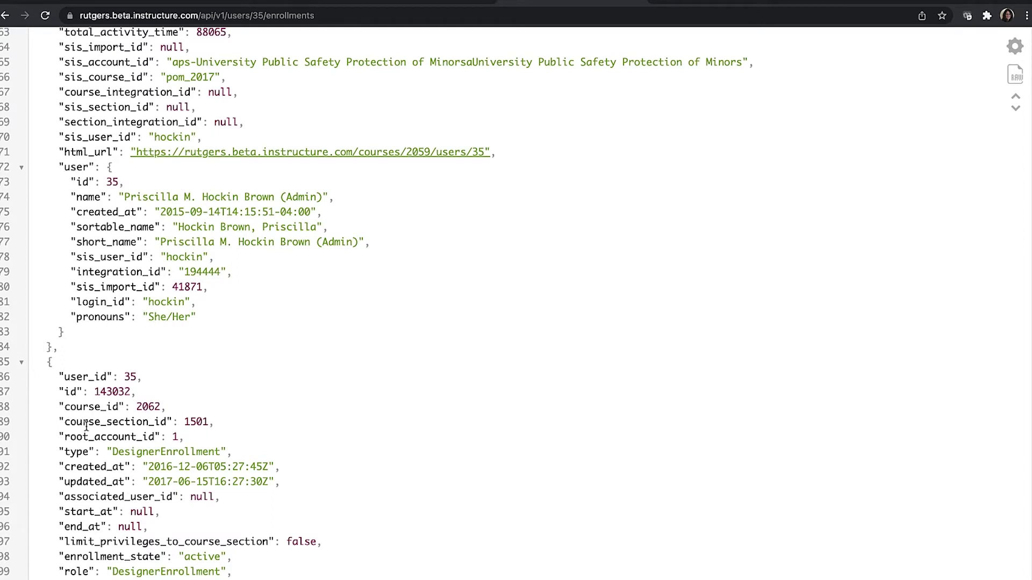
left_click(21, 363)
scroll(143, 532, "down", 1)
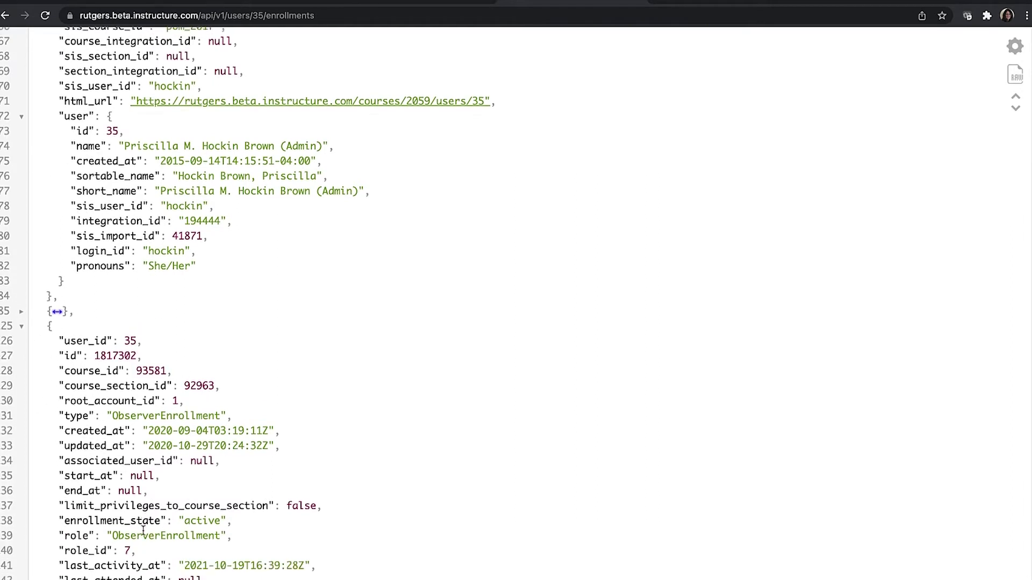
left_click(22, 324)
scroll(17, 295, "down", 1)
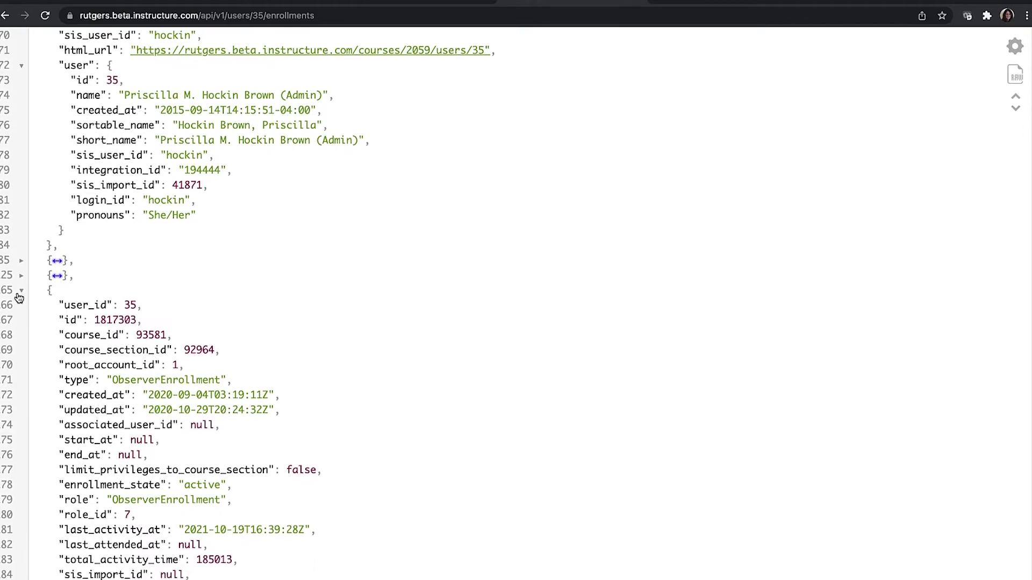
left_click(19, 292)
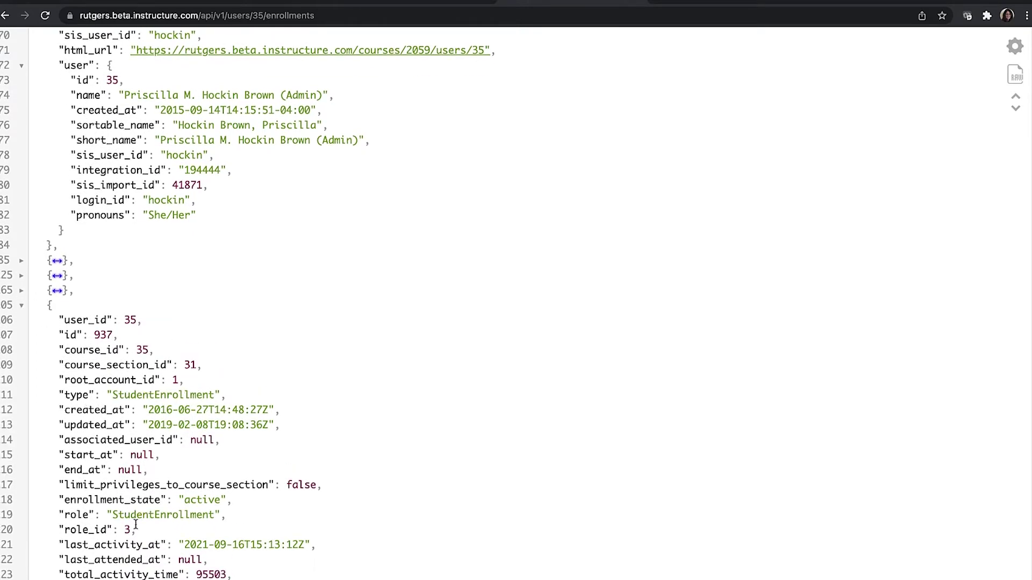
left_click(22, 305)
left_click(22, 320)
scroll(55, 396, "down", 2)
left_click(21, 260)
Step: Examine the remaining enrollment records in the response, including the role_id and grades of the StudentEnrollment for course 65
scroll(51, 371, "down", 5)
scroll(52, 372, "down", 10)
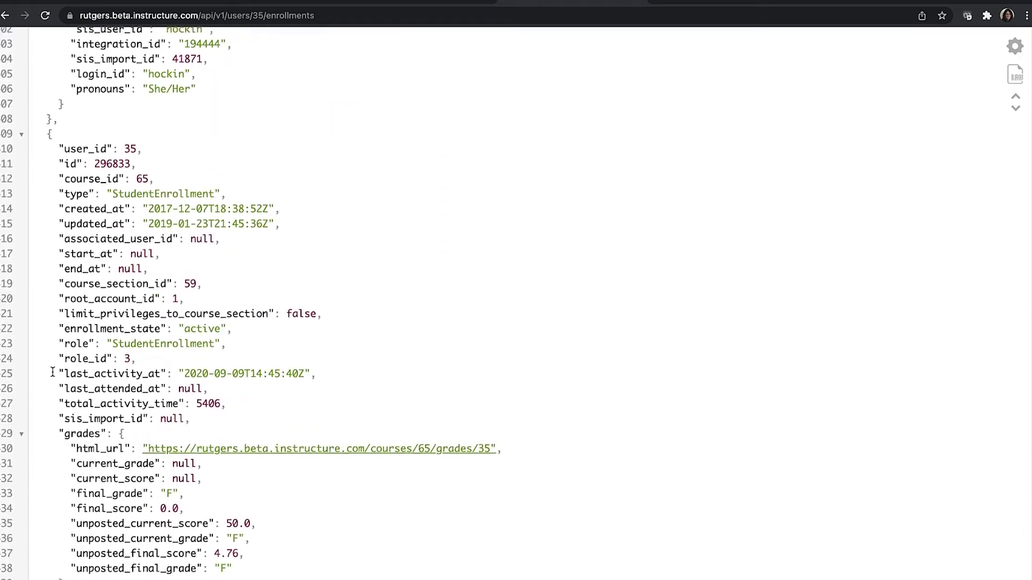
scroll(56, 220, "up", 8)
scroll(103, 236, "up", 1)
scroll(103, 237, "down", 1)
scroll(171, 438, "down", 12)
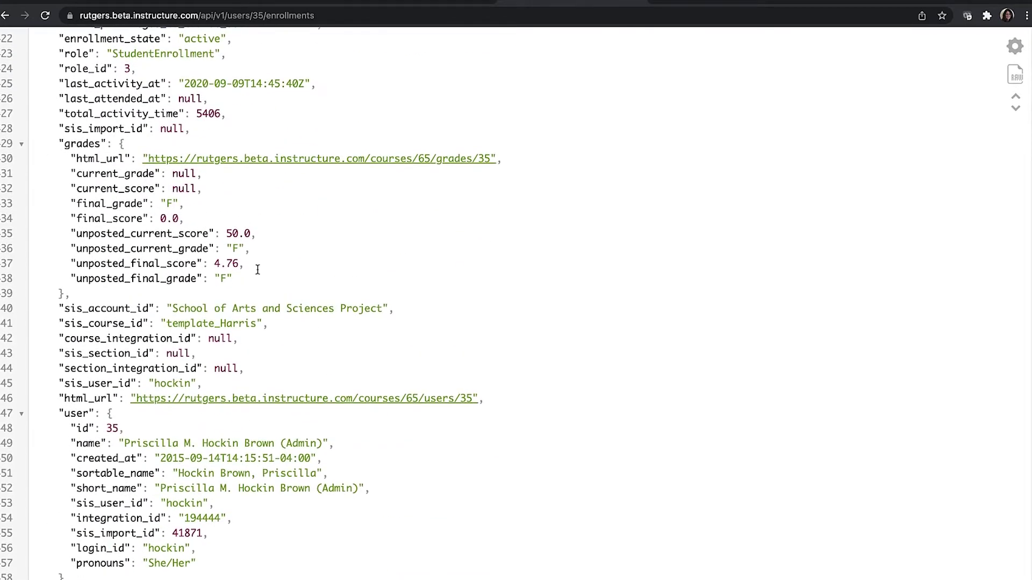
Step: Switch to the Canvas Pagination documentation and review the Link header, its possible rel values and the ?per_page parameter
left_click(135, 6)
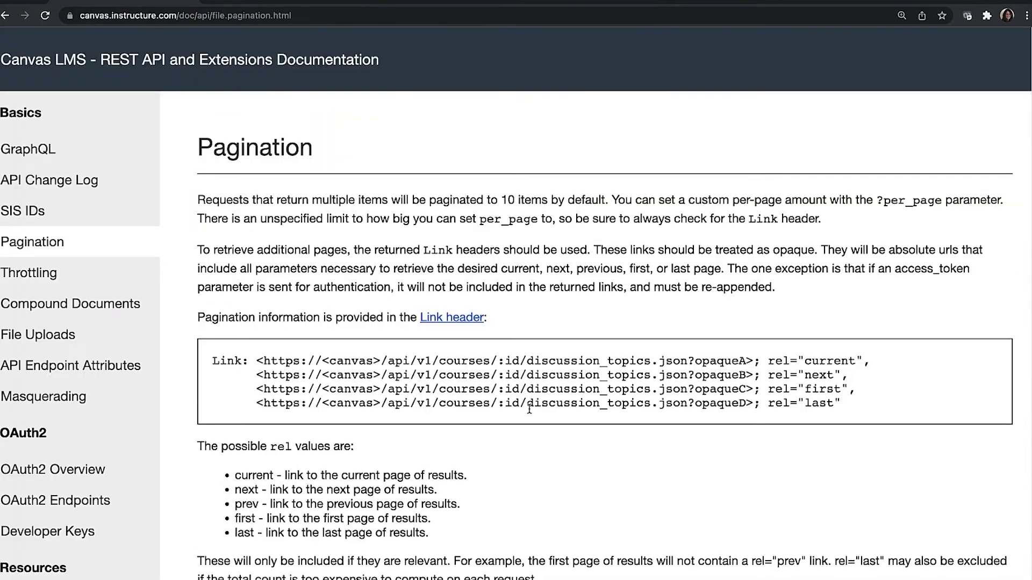
scroll(527, 387, "down", 3)
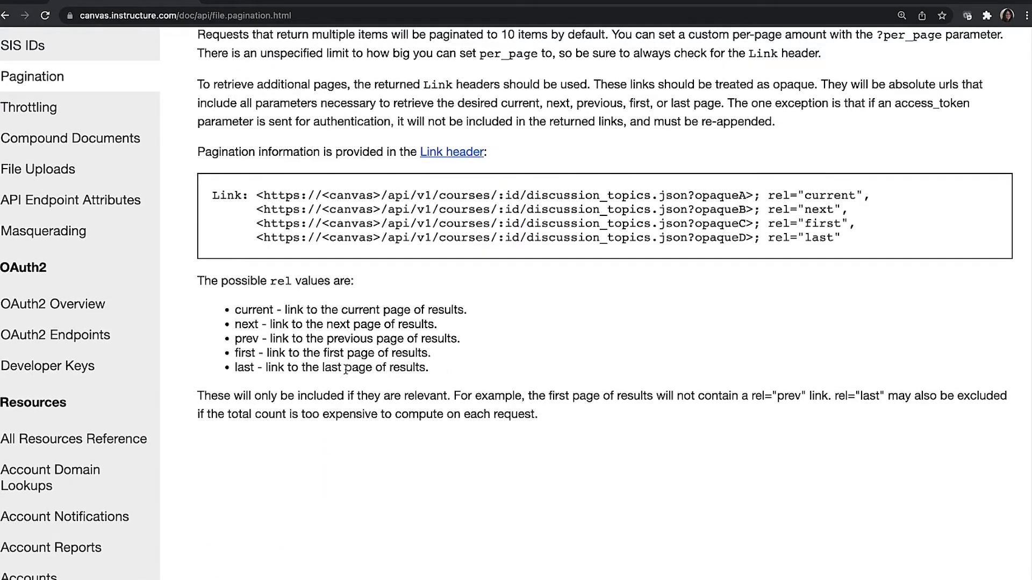
scroll(293, 464, "down", 2)
scroll(292, 465, "down", 1)
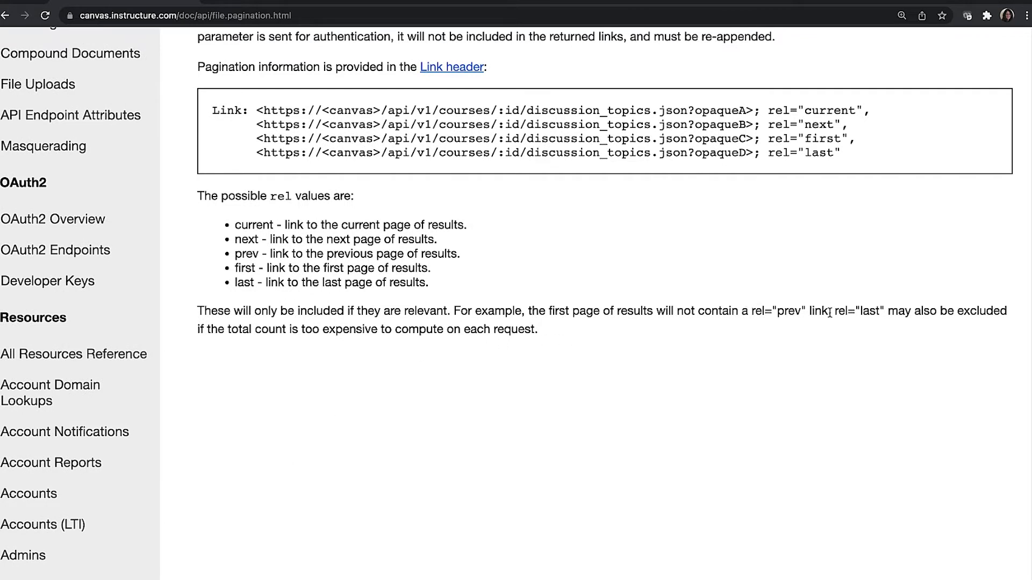
scroll(673, 382, "up", 2)
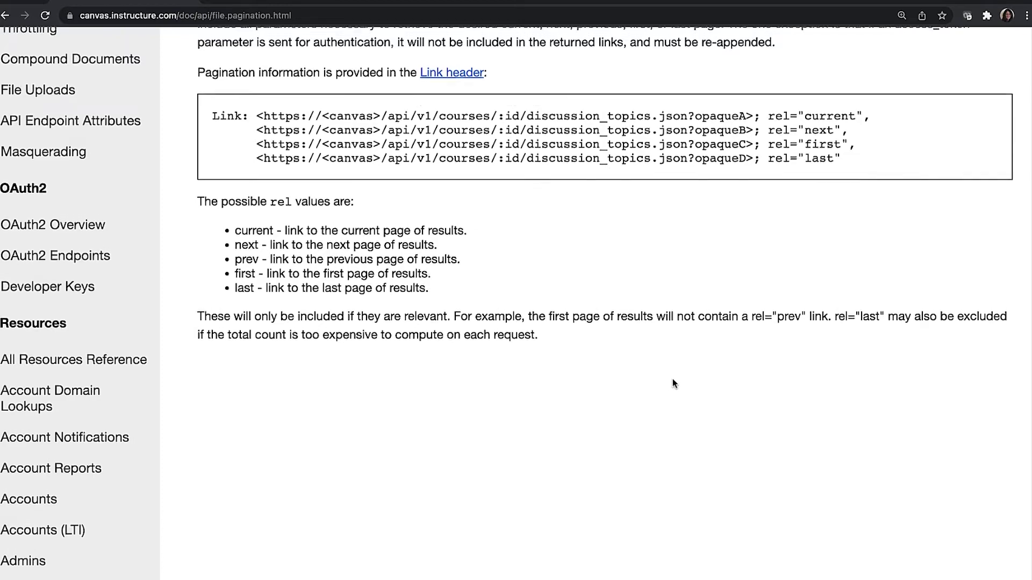
scroll(673, 378, "up", 5)
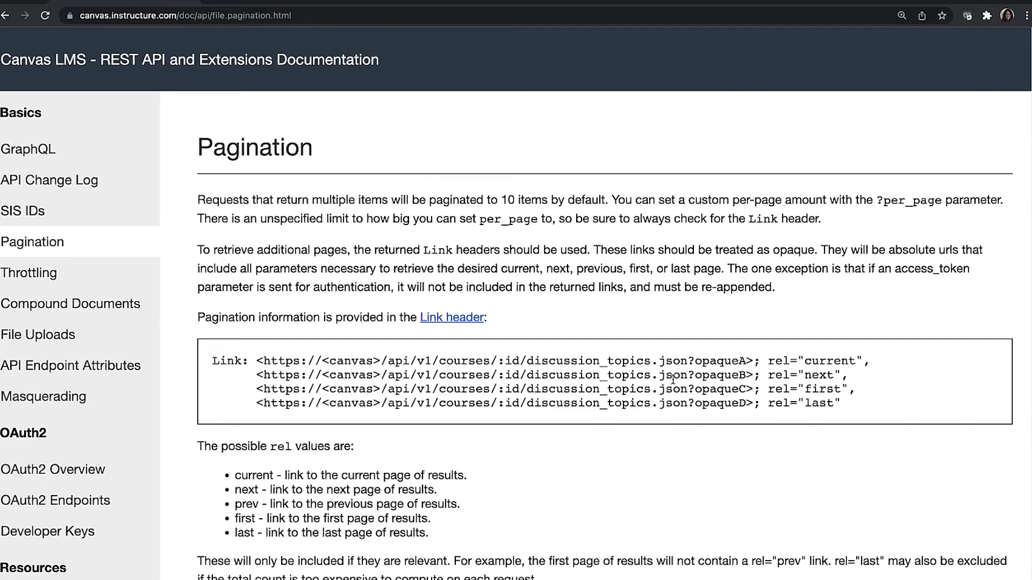
left_click_drag(479, 220, 538, 221)
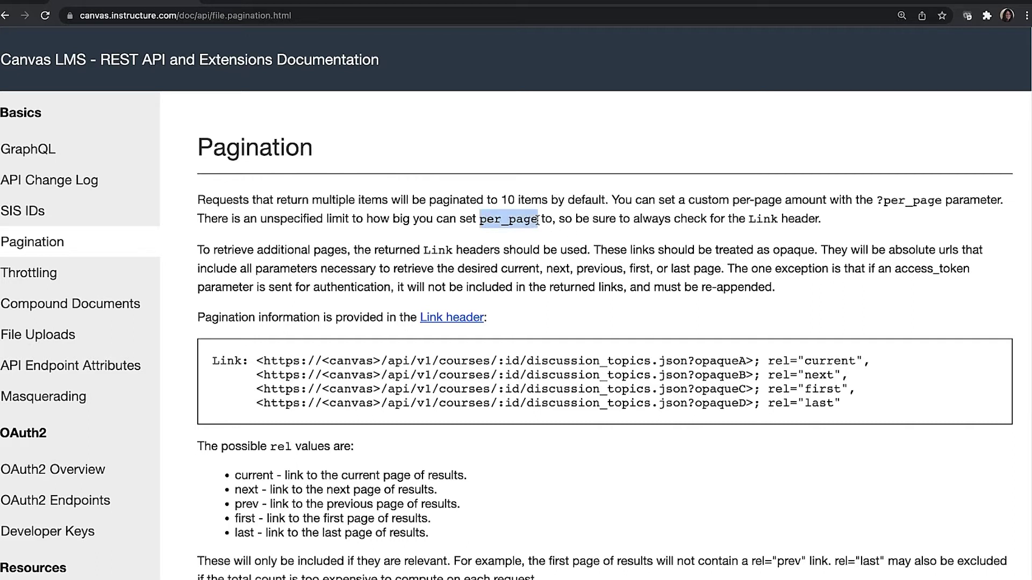
left_click(853, 200)
left_click_drag(876, 200, 939, 201)
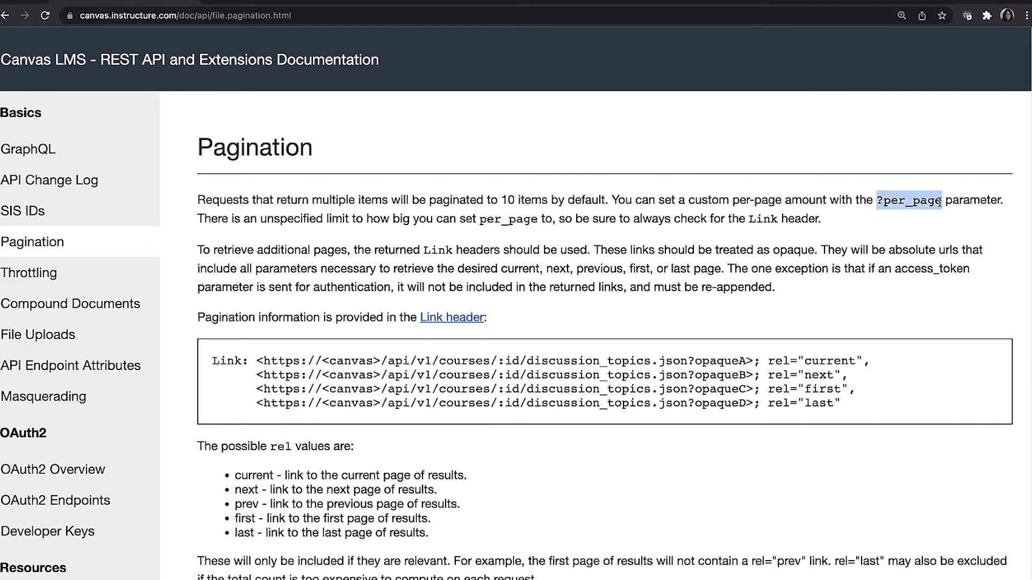
Step: Return to the enrollments JSON response and request its URL with &?per_page=3000 appended
left_click(552, 1)
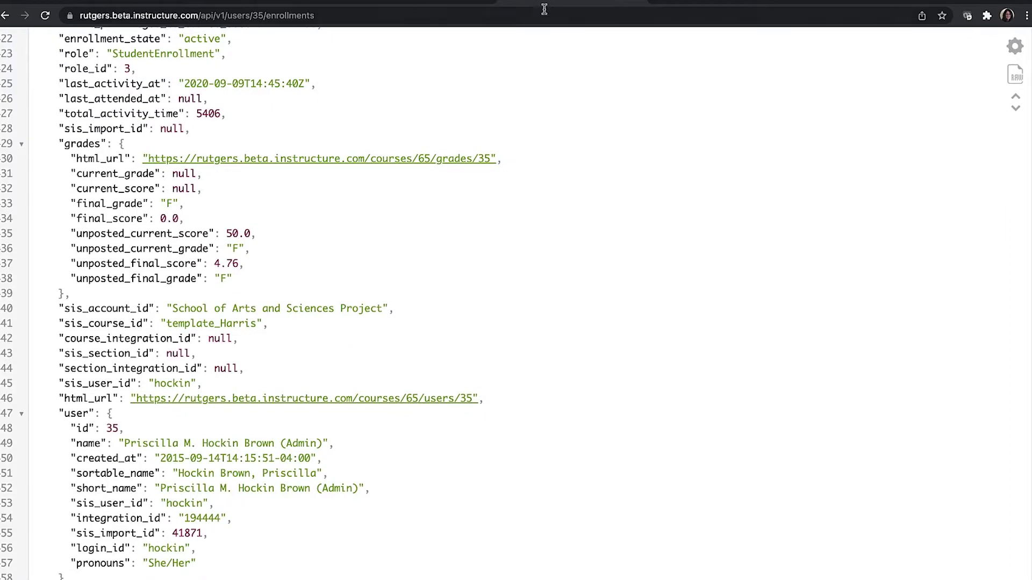
left_click(472, 18)
left_click(471, 18)
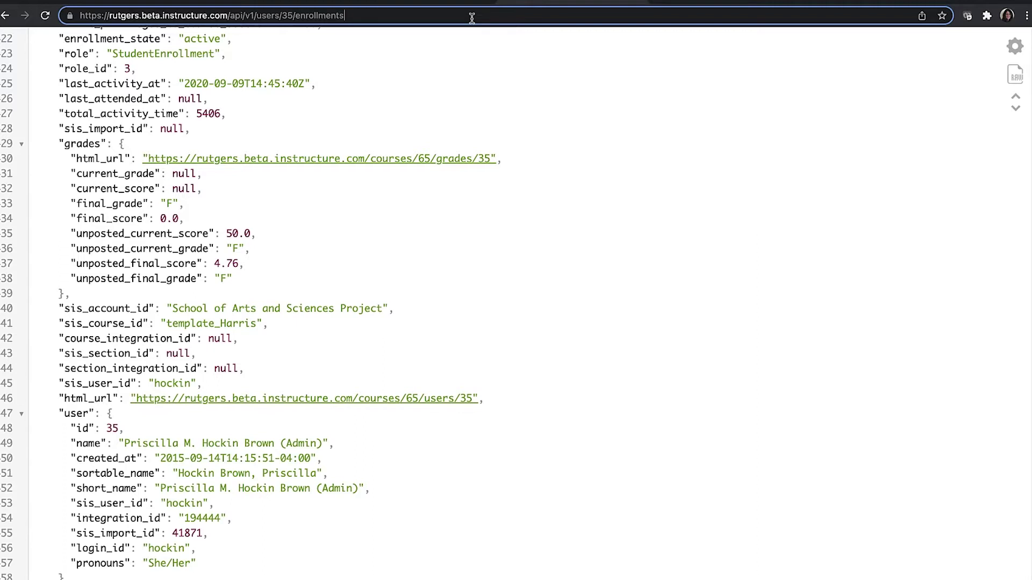
type("&?per_page")
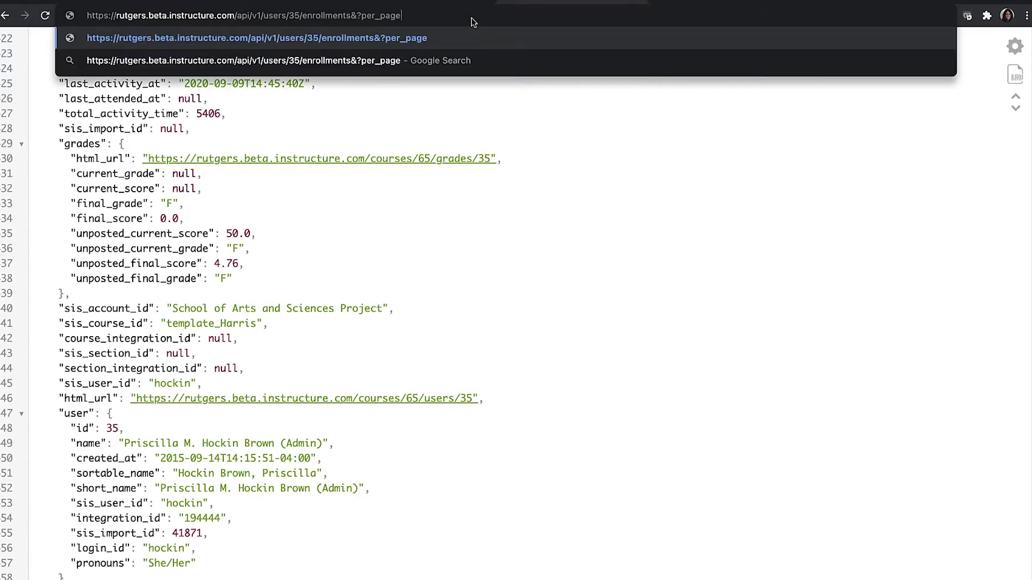
type("=3000")
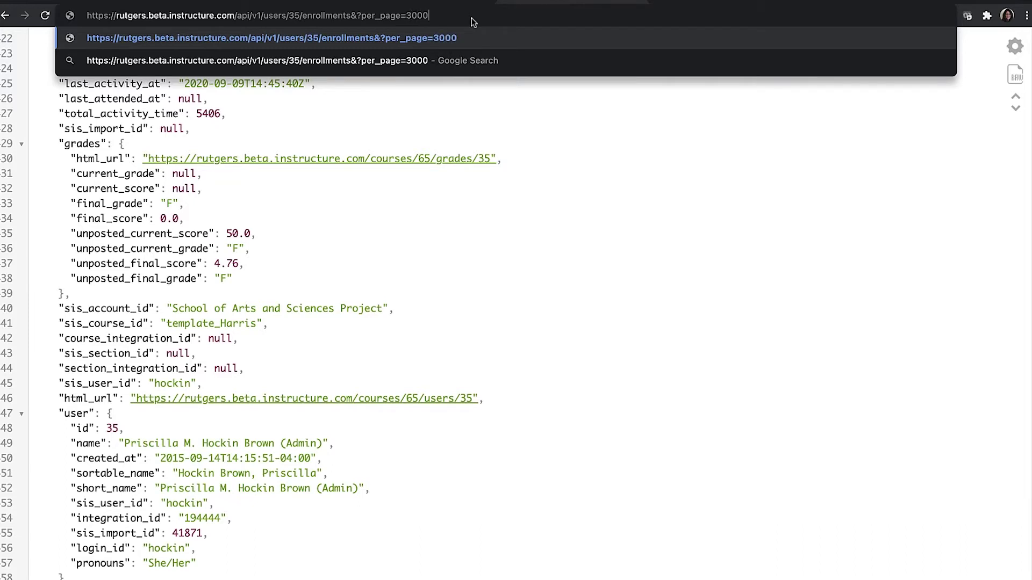
key("Return")
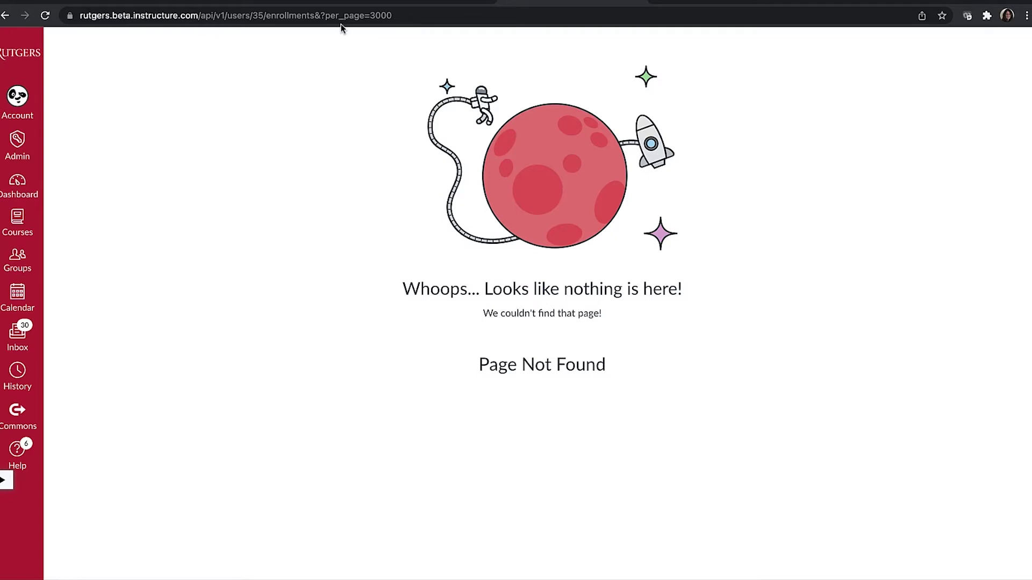
Step: Remove the ampersand before ?per_page=3000 in the enrollments URL, reload it and highlight the parameter
left_click(326, 18)
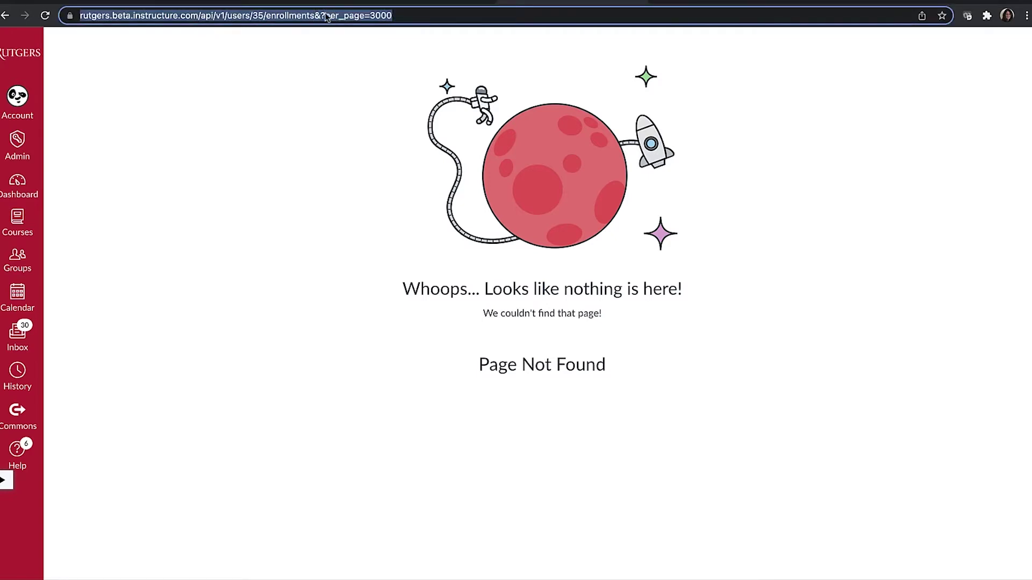
left_click(324, 16)
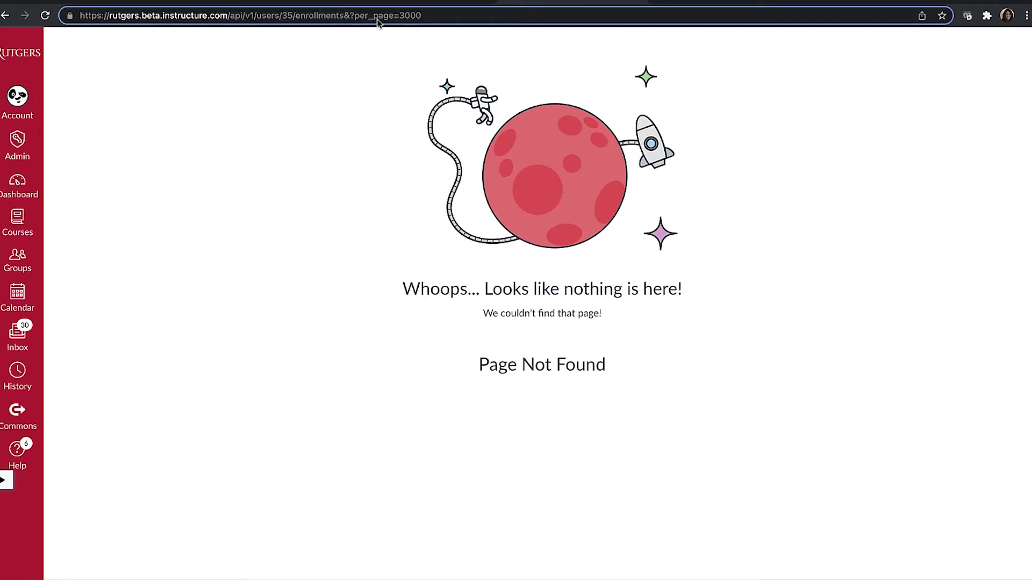
key("BackSpace")
key("Return")
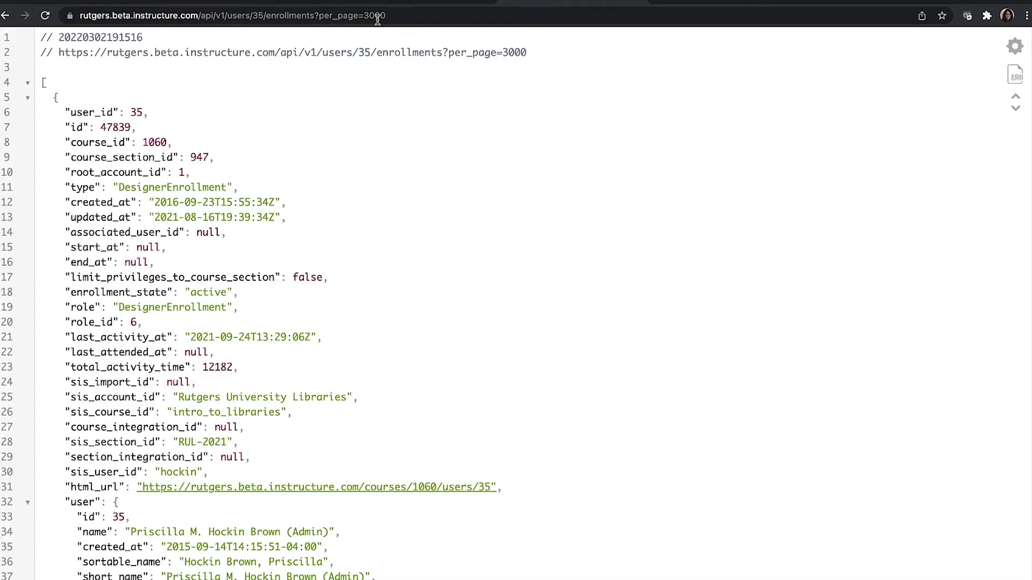
left_click_drag(318, 16, 411, 17)
left_click(359, 238)
Step: Look through the expanded enrollments response and search it for "teacher"
scroll(866, 320, "down", 20)
scroll(868, 320, "down", 20)
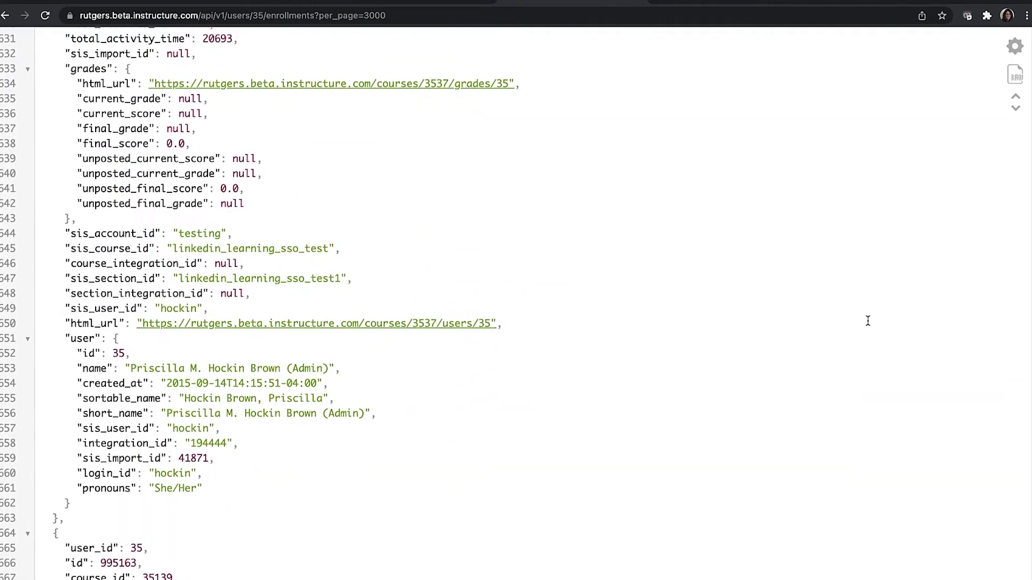
key("super+f")
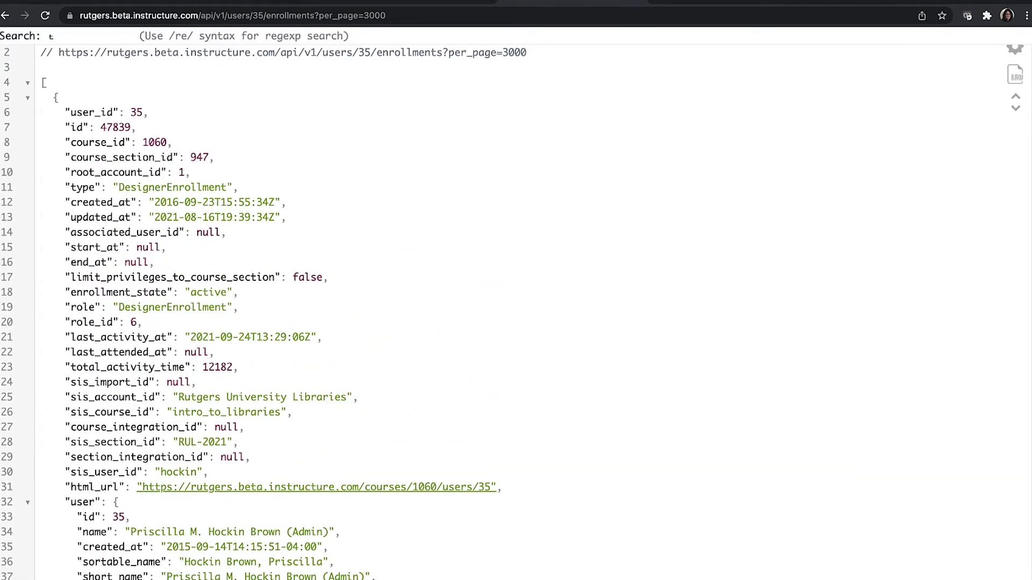
type("teacher")
key("Return")
scroll(757, 569, "down", 6)
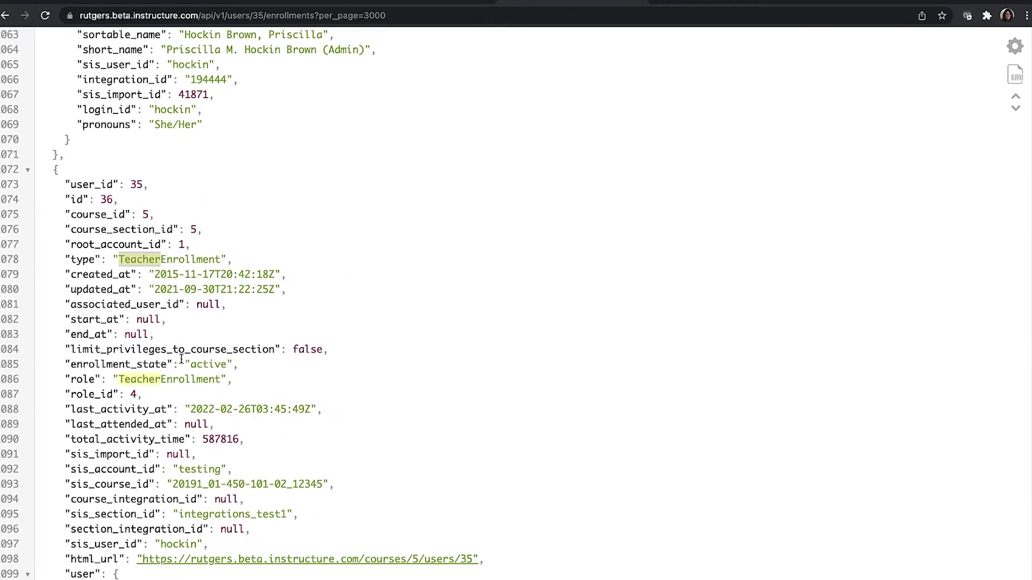
Step: Highlight the role and role_id of the matching TeacherEnrollment record, then switch to Postman and set enrollment[role_id] to 4
left_click(72, 378)
left_click_drag(72, 377, 164, 392)
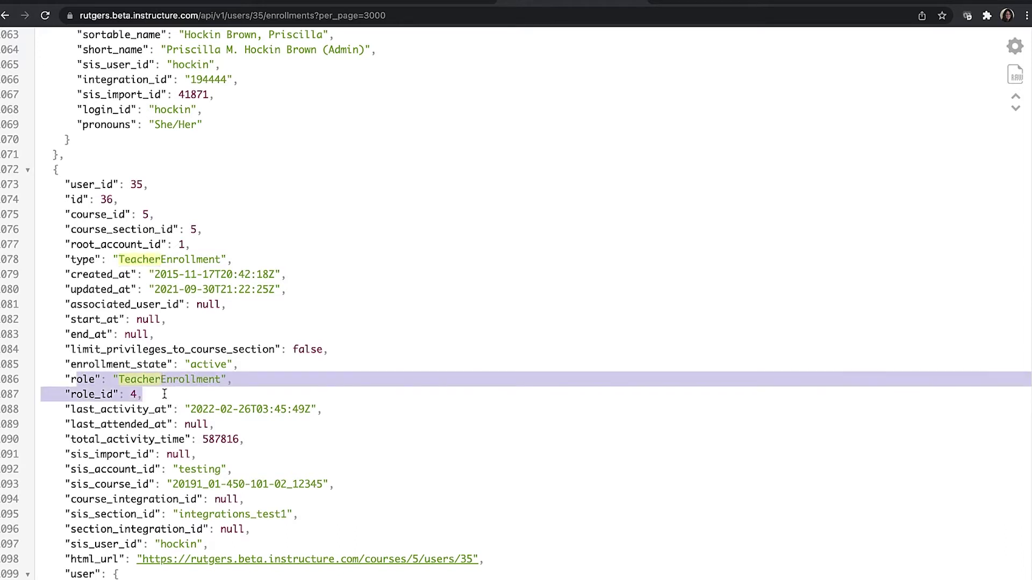
left_click(374, 361)
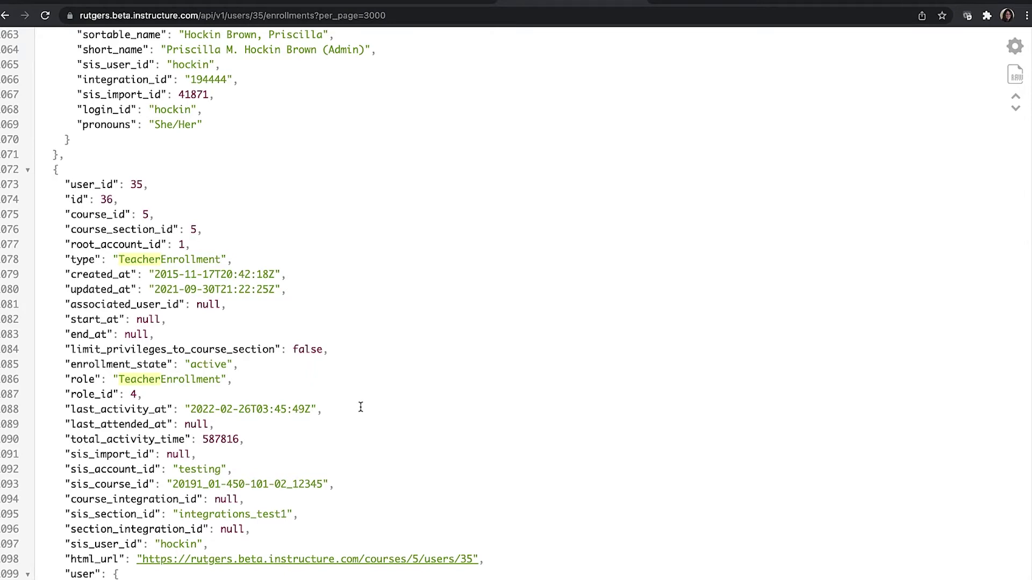
key("super+Tab")
left_click(601, 286)
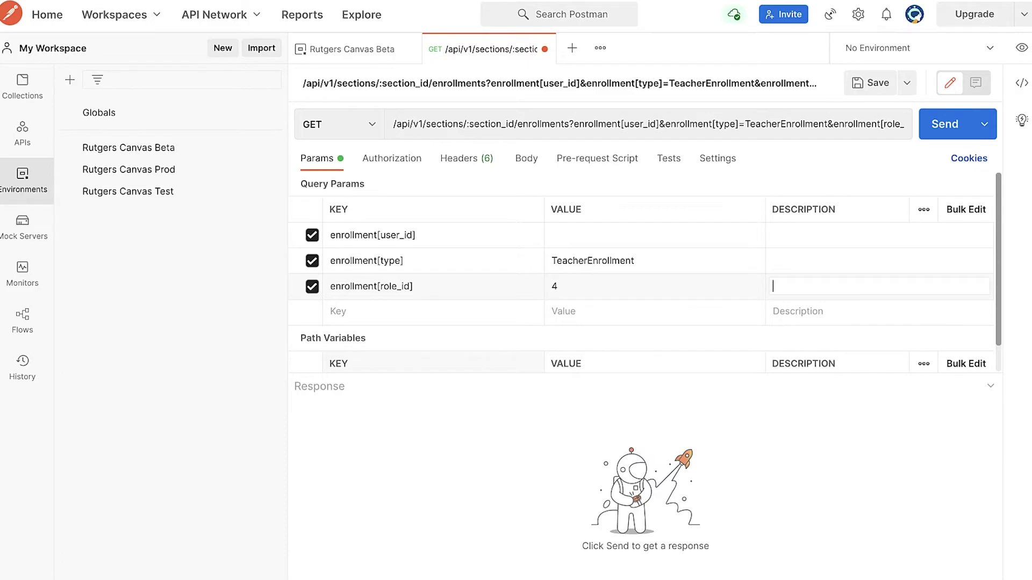
Step: Switch to the Canvas enrollment documentation and review the request parameters through enrollment[enrollment_state] and its allowed values
key("super+Tab")
scroll(435, 398, "down", 5)
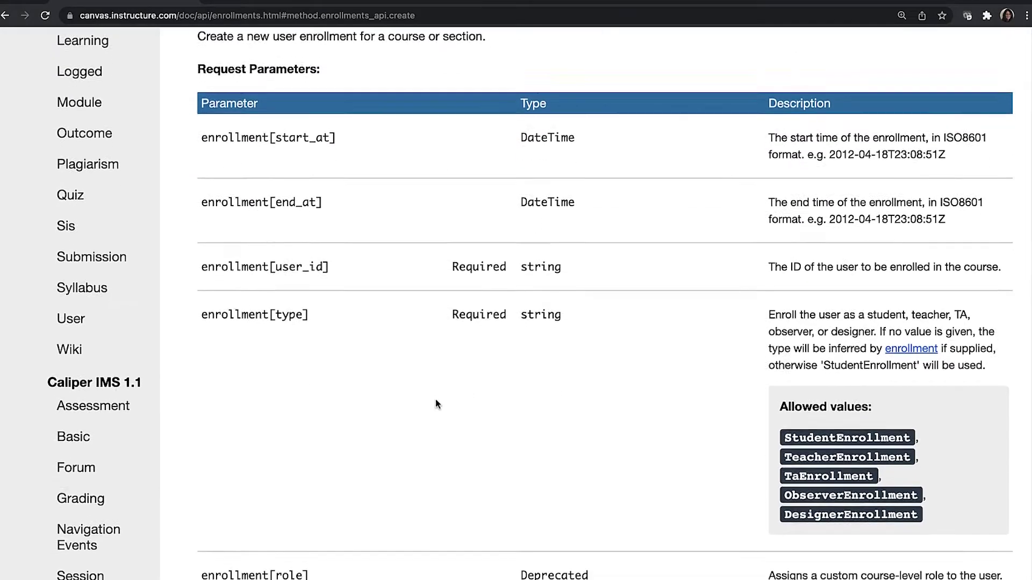
scroll(435, 399, "down", 1)
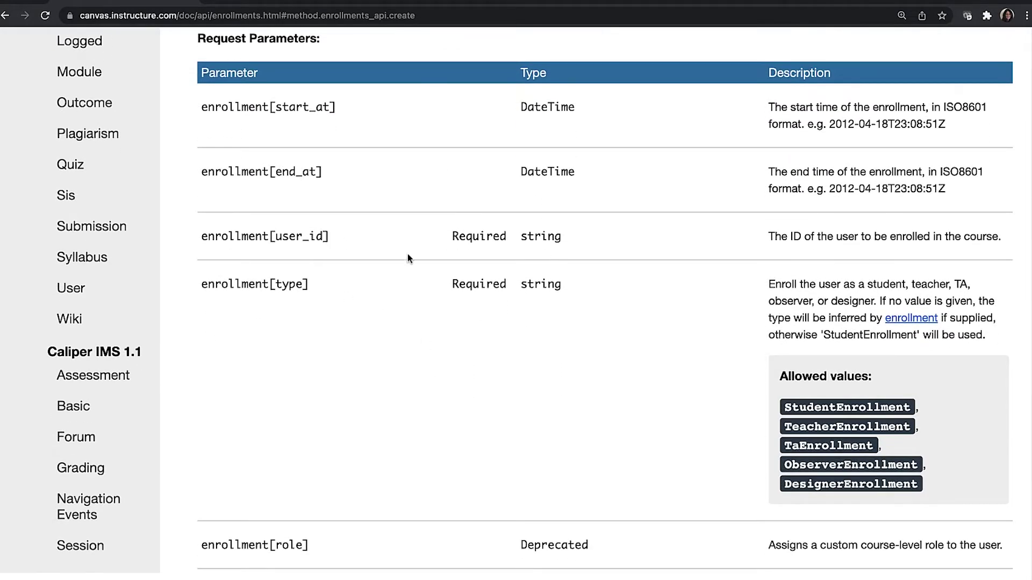
scroll(427, 317, "down", 5)
scroll(428, 320, "down", 1)
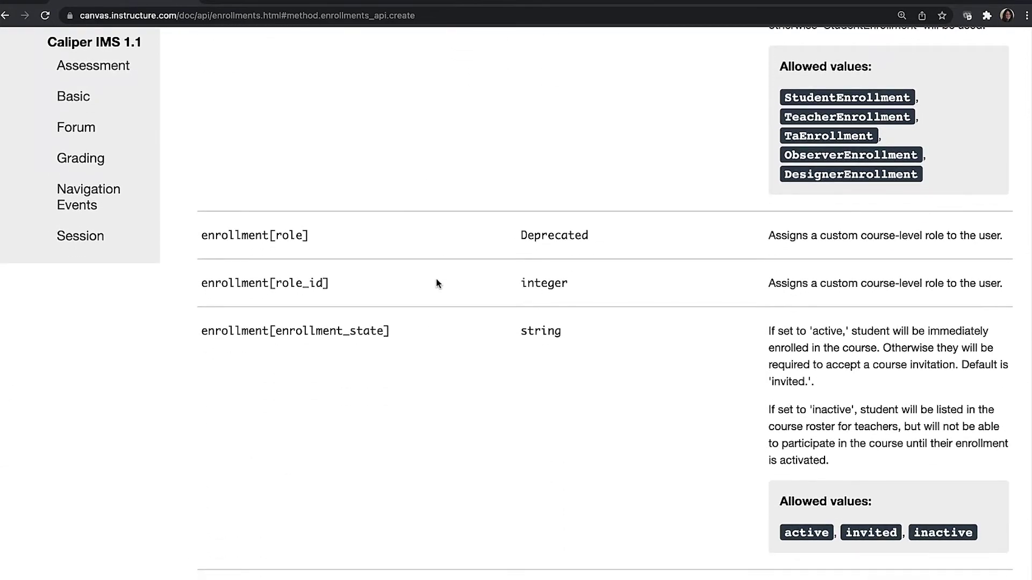
scroll(436, 279, "down", 2)
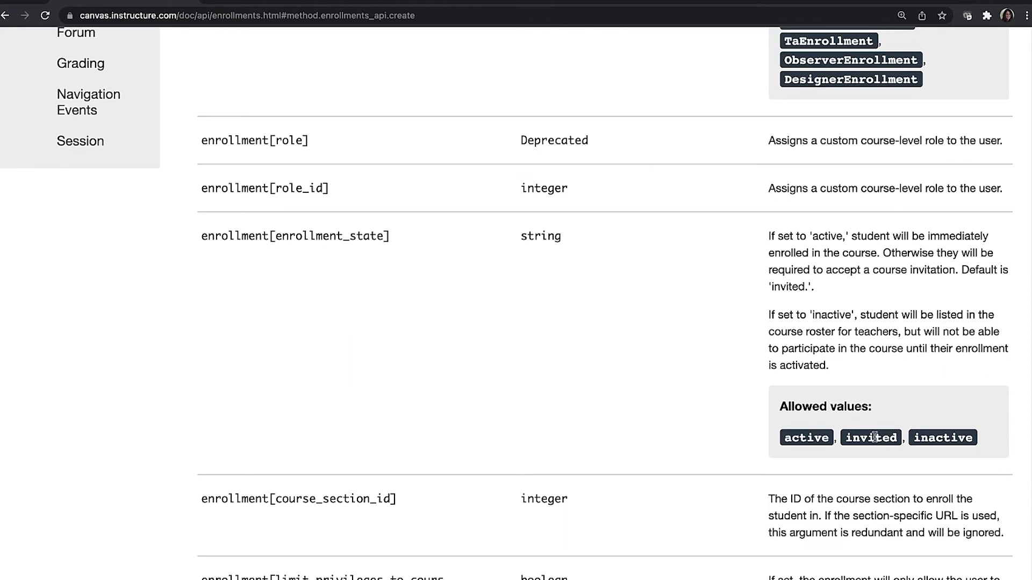
double_click(855, 440)
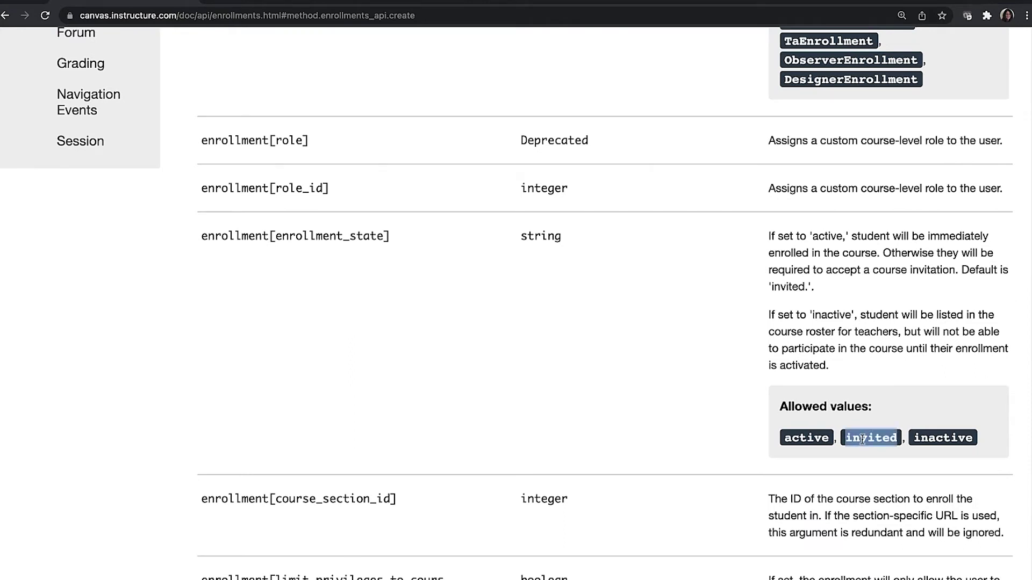
left_click(799, 437)
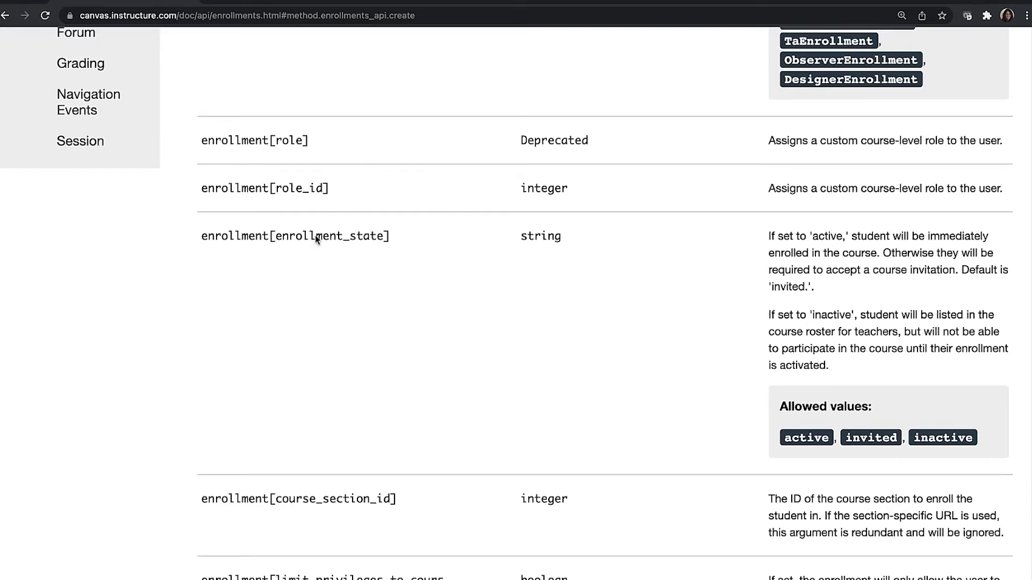
Step: Copy the enrollment[enrollment_state] parameter name from the documentation and add it as a new query parameter key in Postman
left_click_drag(405, 247, 205, 240)
key("super+c")
key("super+Tab")
key("super+v")
left_click(330, 312)
type("e")
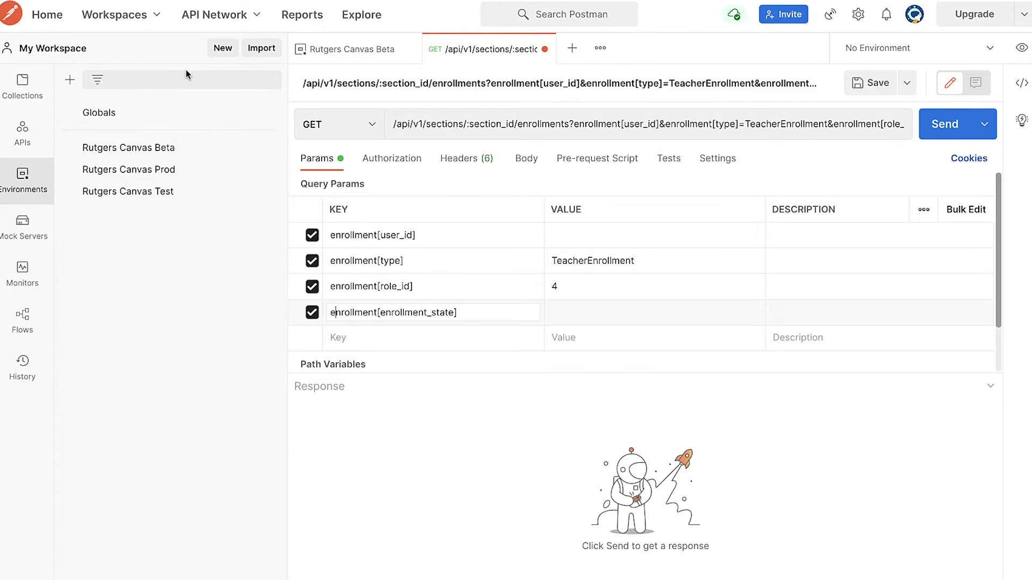
Step: Copy the allowed value invited from the documentation into enrollment[enrollment_state] in Postman, and set enrollment[user_id] to 35
key("super+Tab")
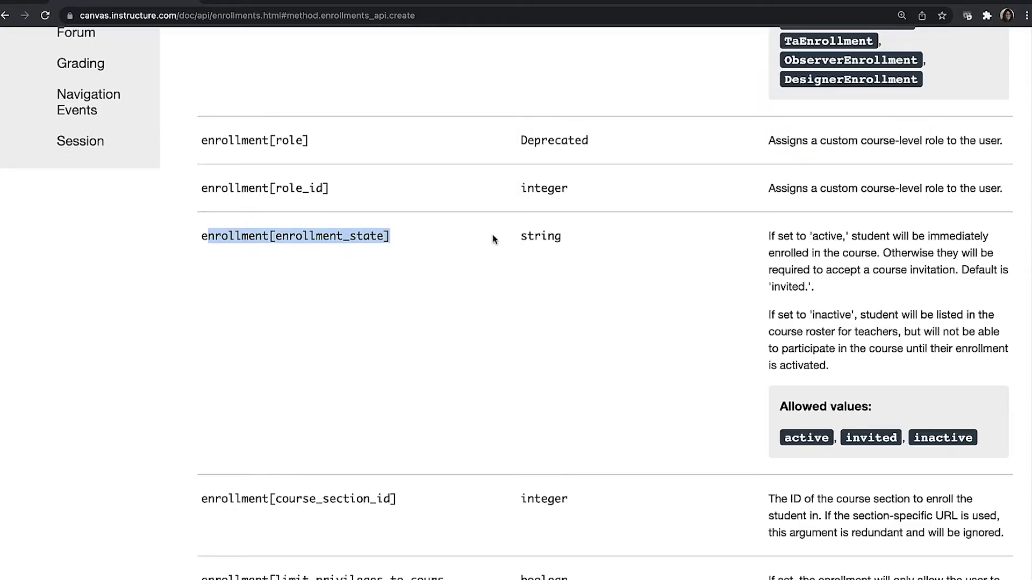
double_click(869, 434)
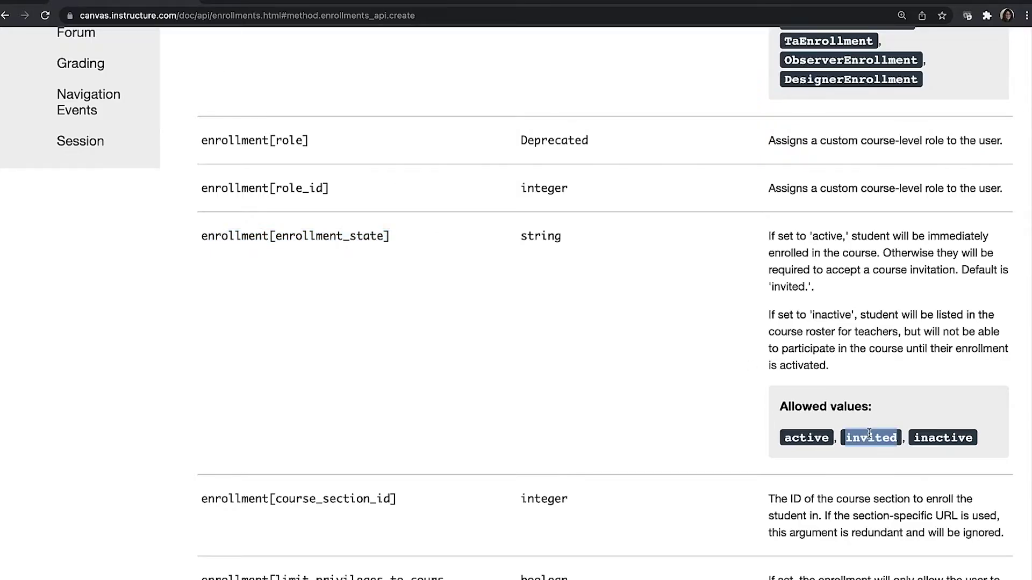
key("super+c")
key("super+Tab")
left_click(725, 313)
key("super+v")
left_click(639, 234)
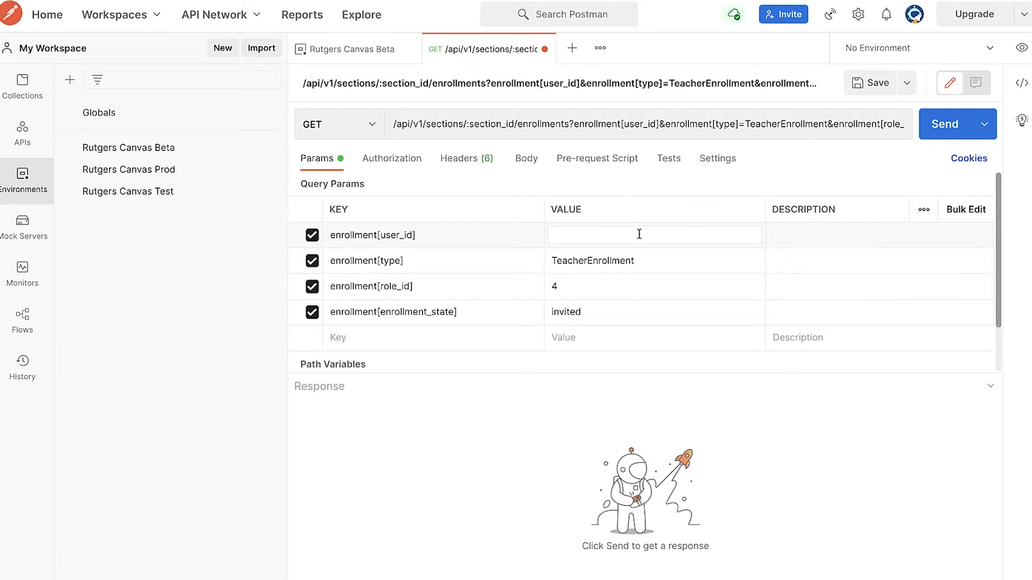
type("35")
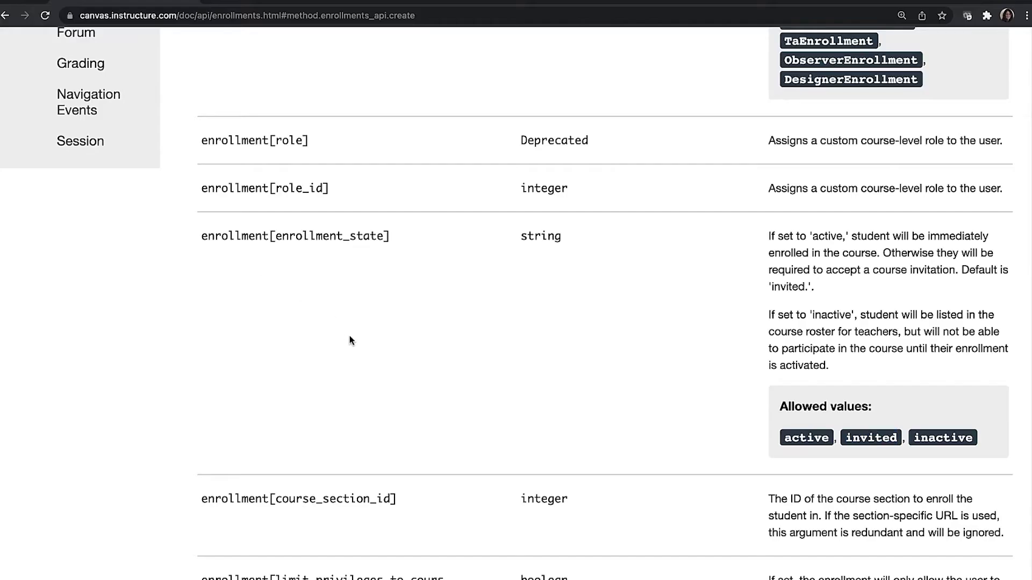
Step: Review the documentation for enrollment[course_section_id], enrollment[limit_privileges_to_course_section] and enrollment[notify], including their types and descriptions
scroll(350, 341, "down", 3)
scroll(349, 341, "down", 5)
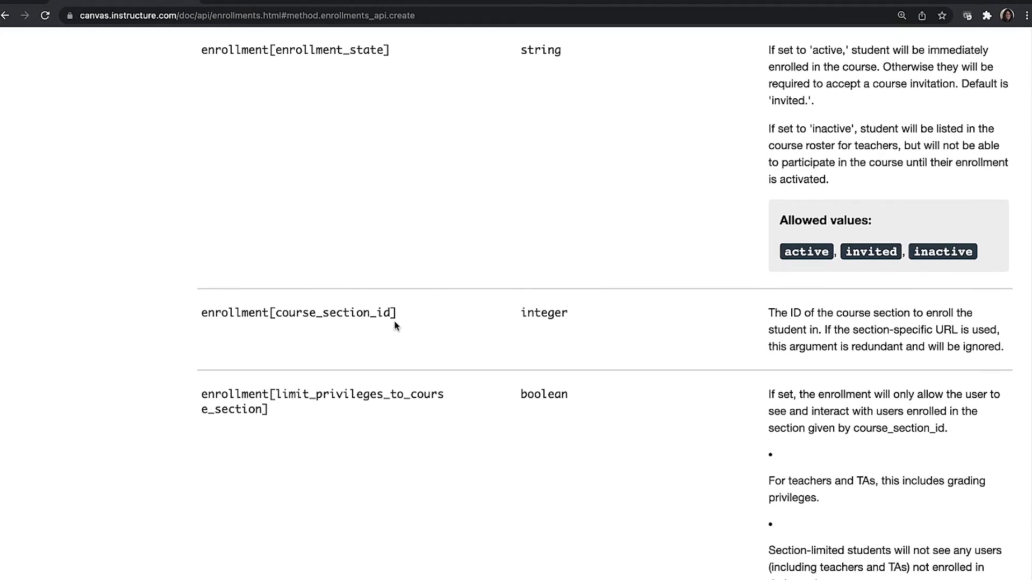
left_click_drag(406, 318, 205, 319)
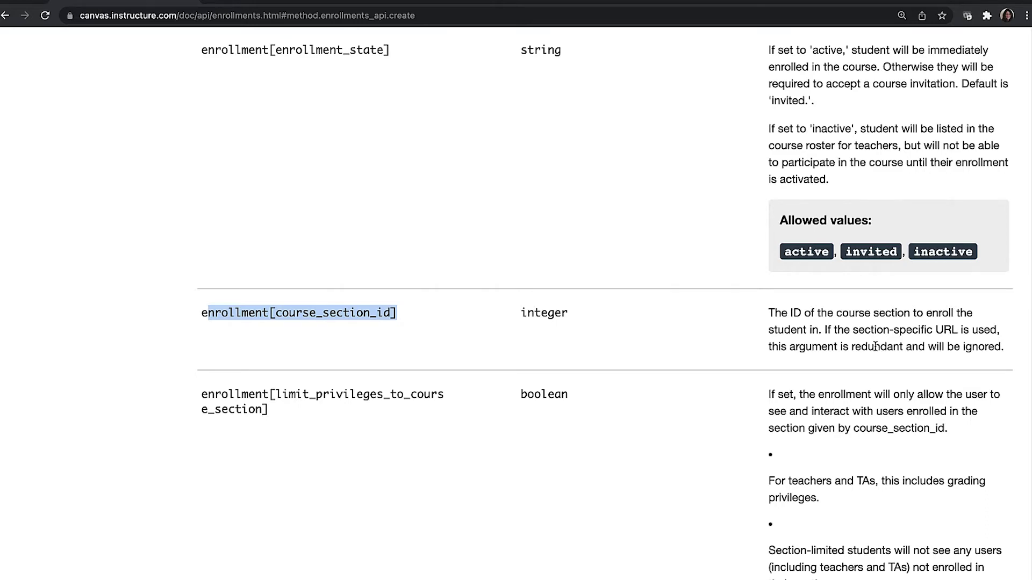
scroll(875, 346, "down", 1)
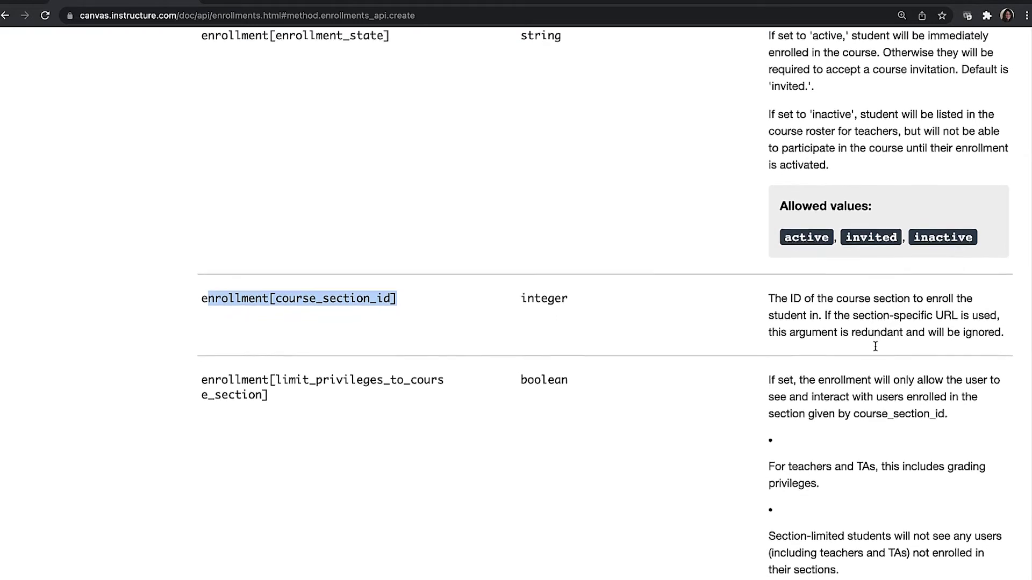
scroll(875, 346, "down", 8)
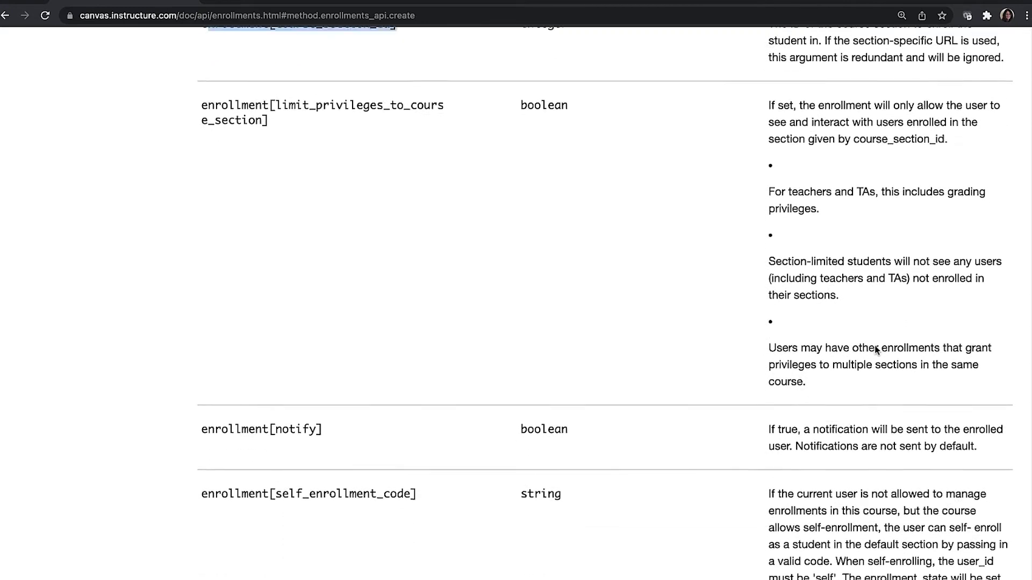
left_click(828, 440)
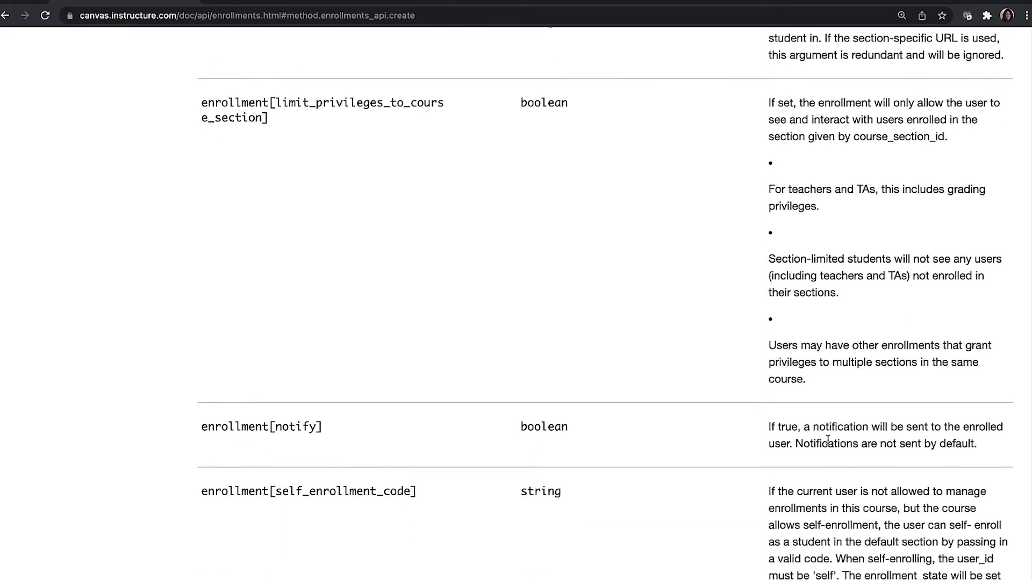
double_click(828, 440)
left_click(801, 429)
double_click(544, 428)
left_click(510, 438)
Step: Copy enrollment[notify] from the documentation and add it in Postman as a query parameter with the value true
left_click_drag(334, 430, 199, 426)
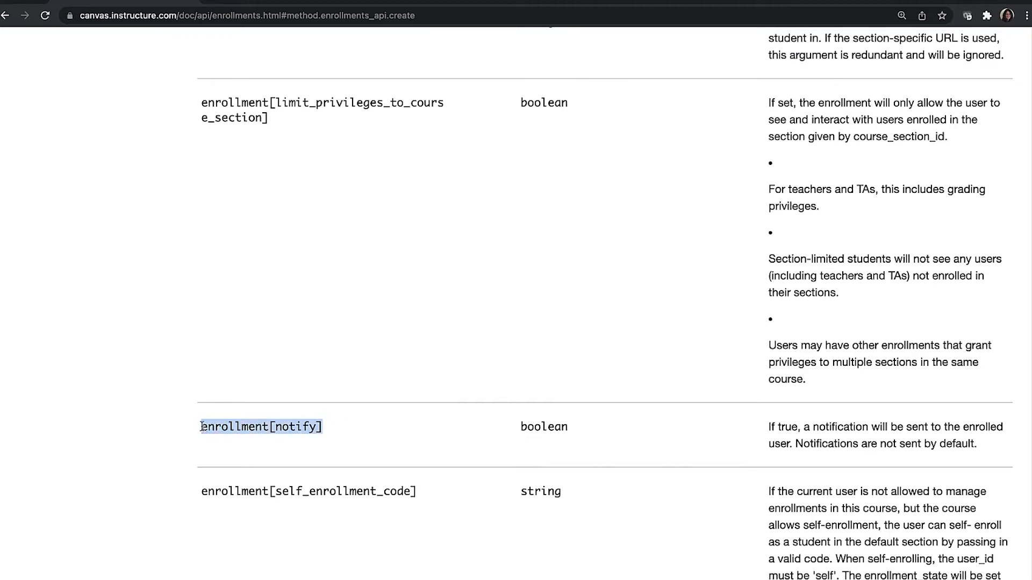
key("super+Tab")
left_click(446, 336)
key("super+v")
left_click(588, 334)
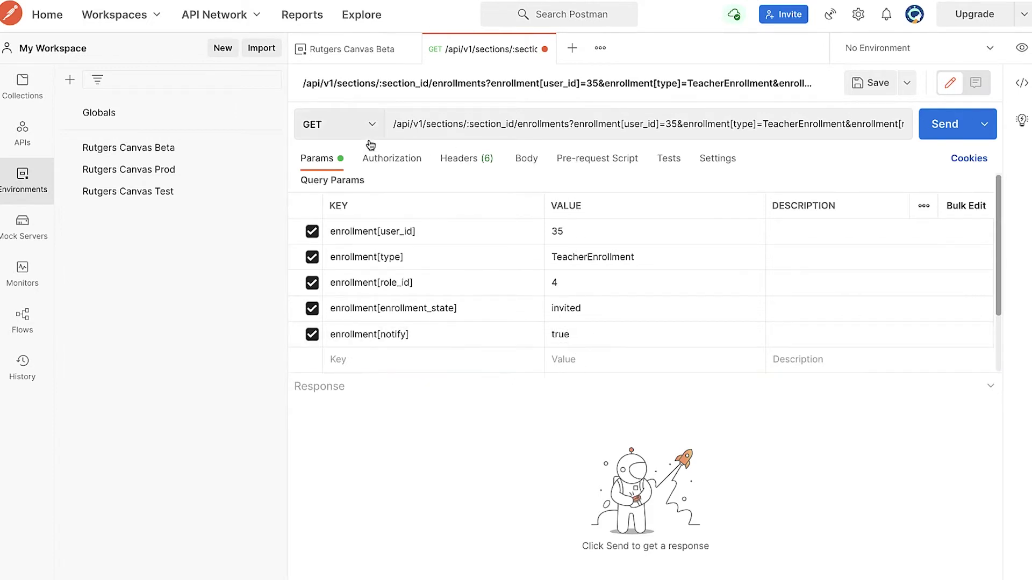
Step: Set the enrollment request's method to POST and inspect the section_id placeholder in its full URL
left_click(371, 124)
left_click(348, 184)
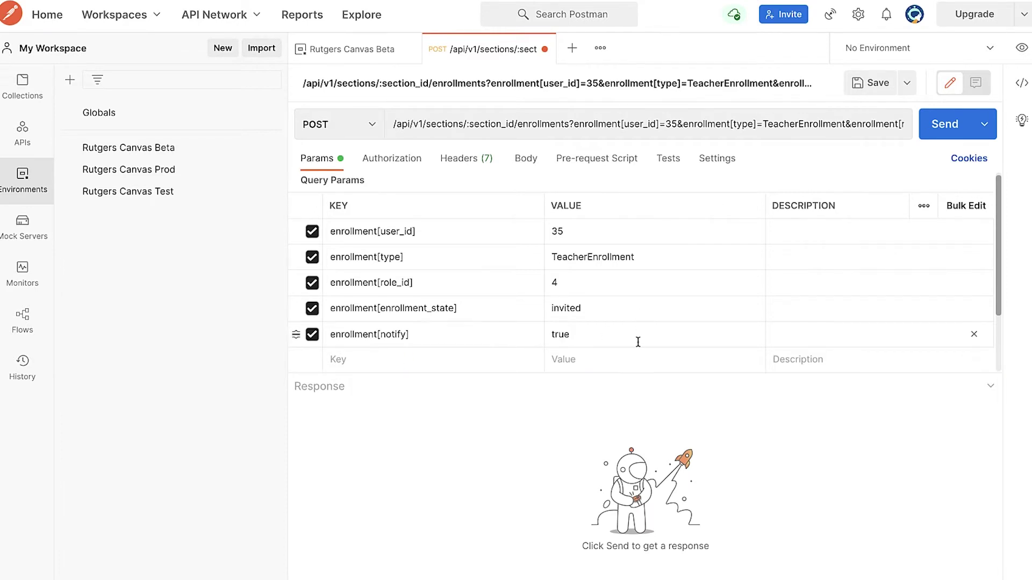
left_click(474, 131)
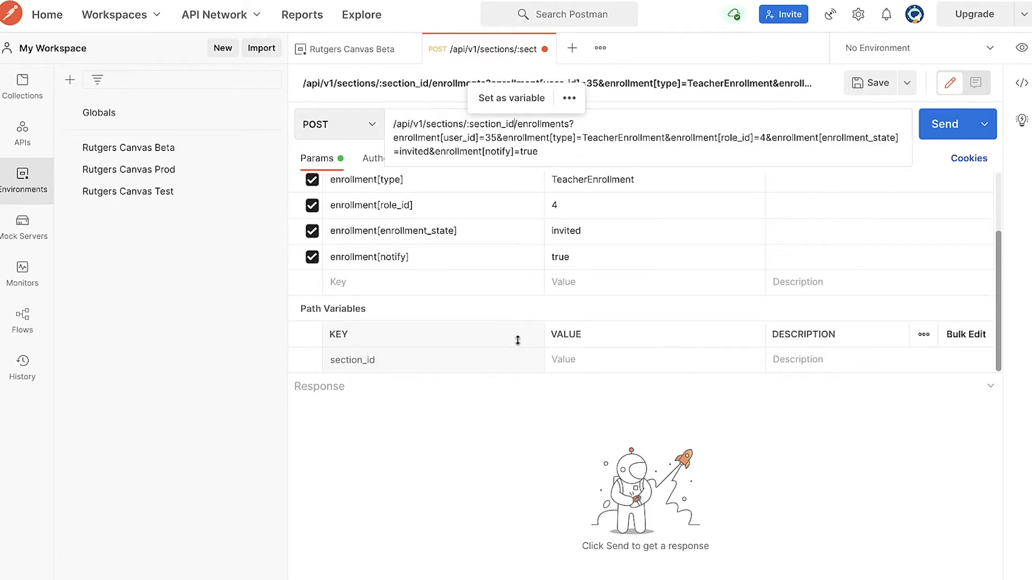
Step: In Canvas, open the section of course 2022SP - ODASIS PROGRAM 01:001:161:01 and copy its ID, 166504, into Postman's section_id path variable
left_click(585, 360)
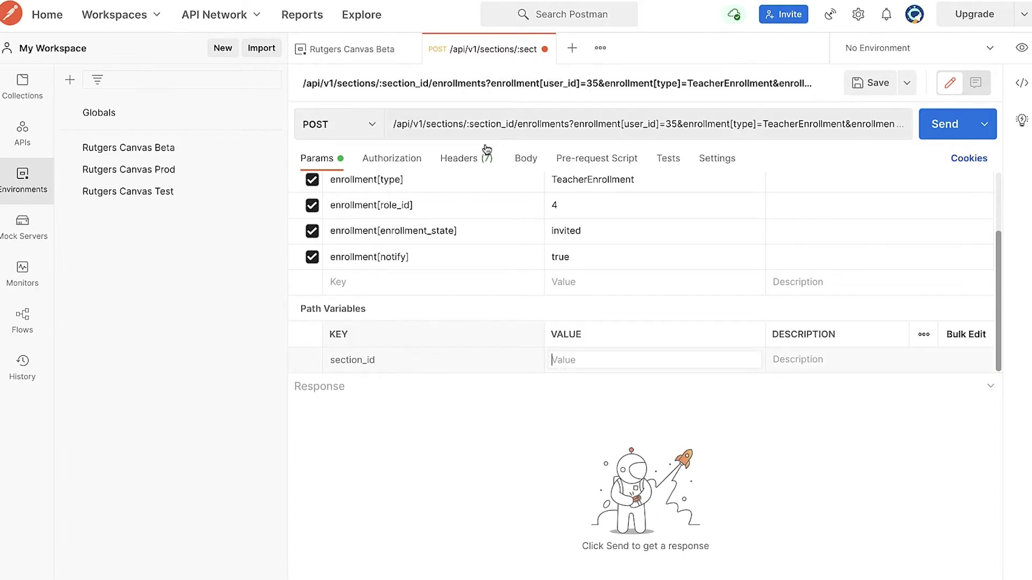
key("super+Tab")
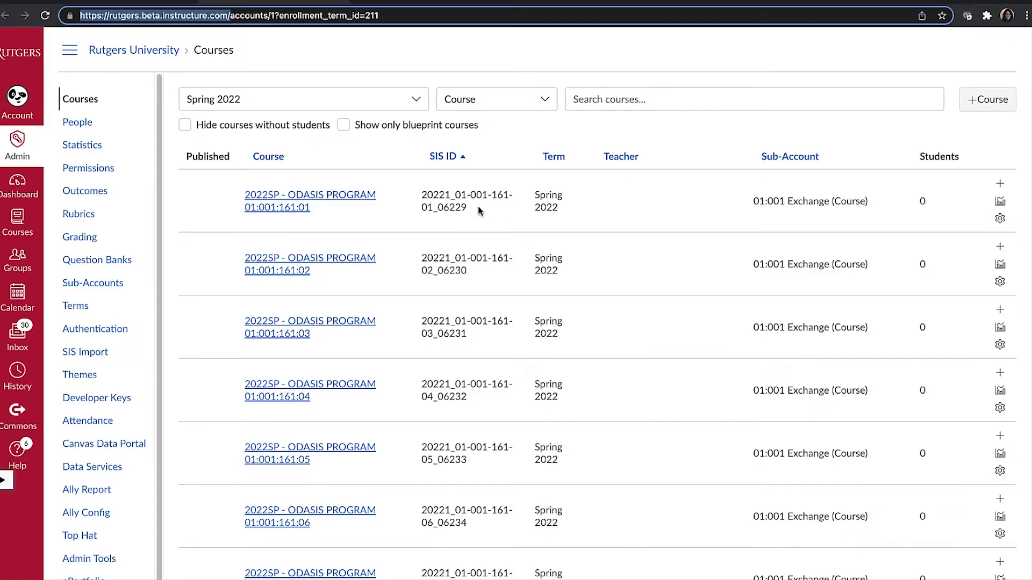
left_click(401, 224)
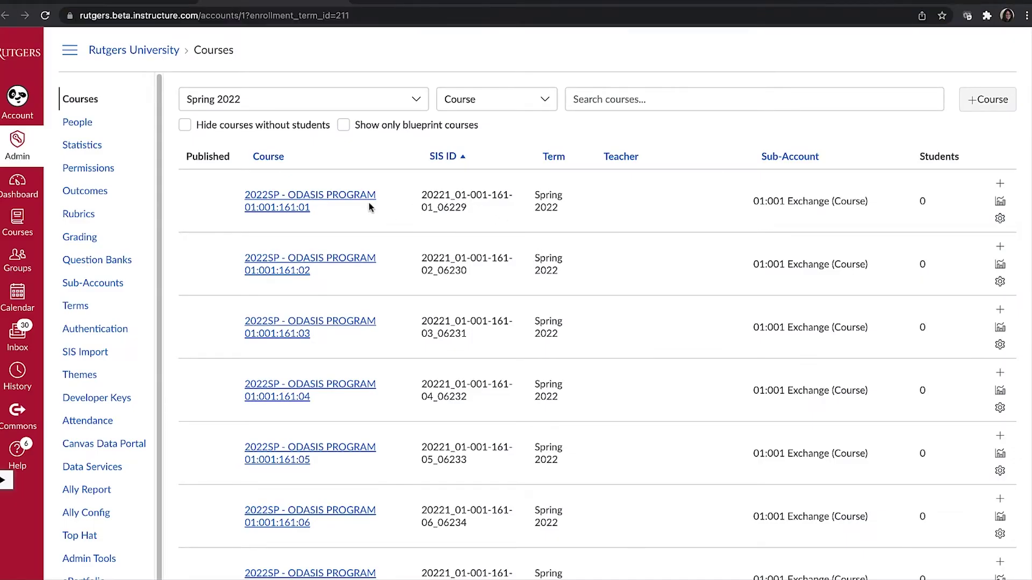
left_click(999, 218)
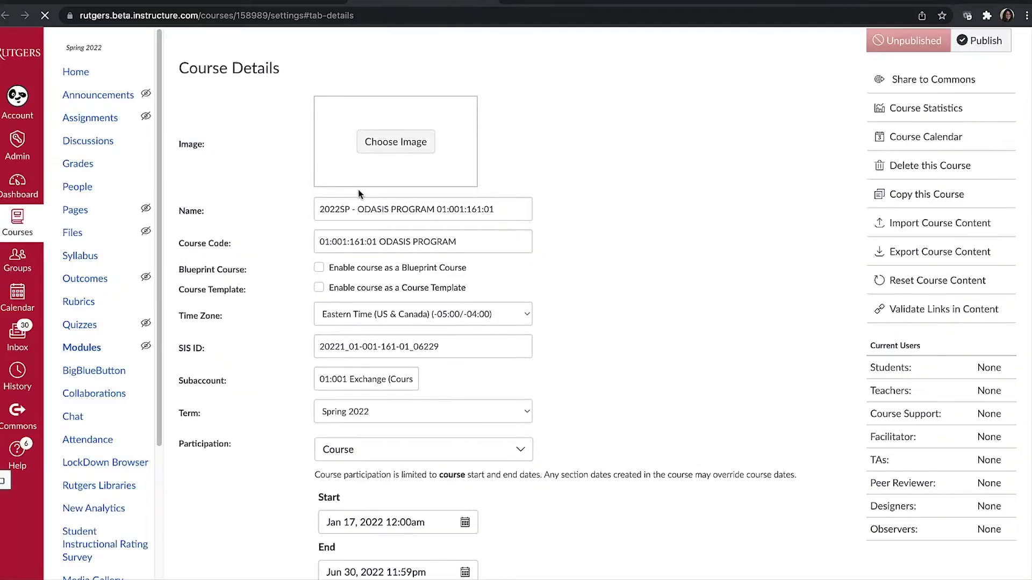
left_click(280, 100)
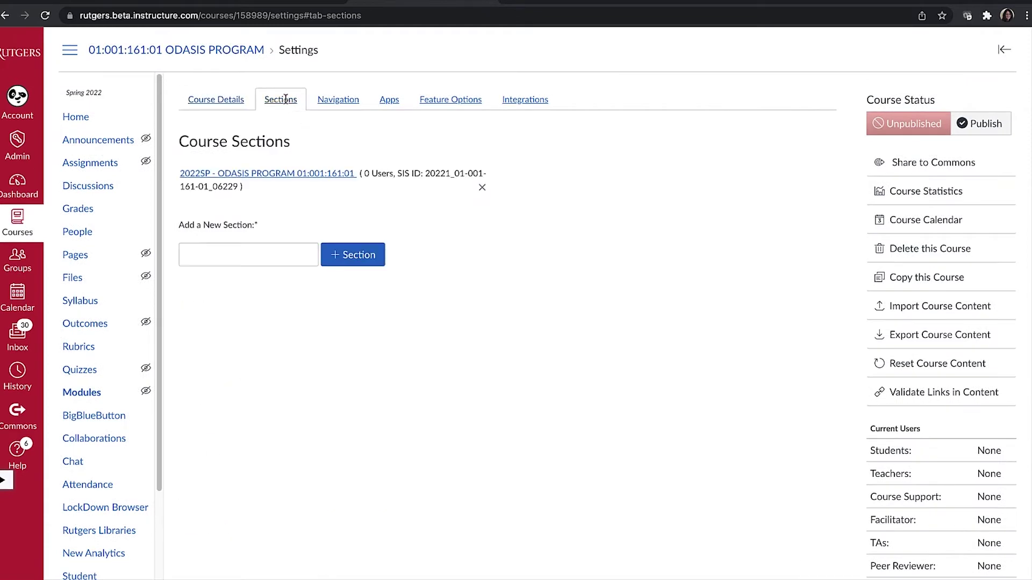
left_click(281, 173)
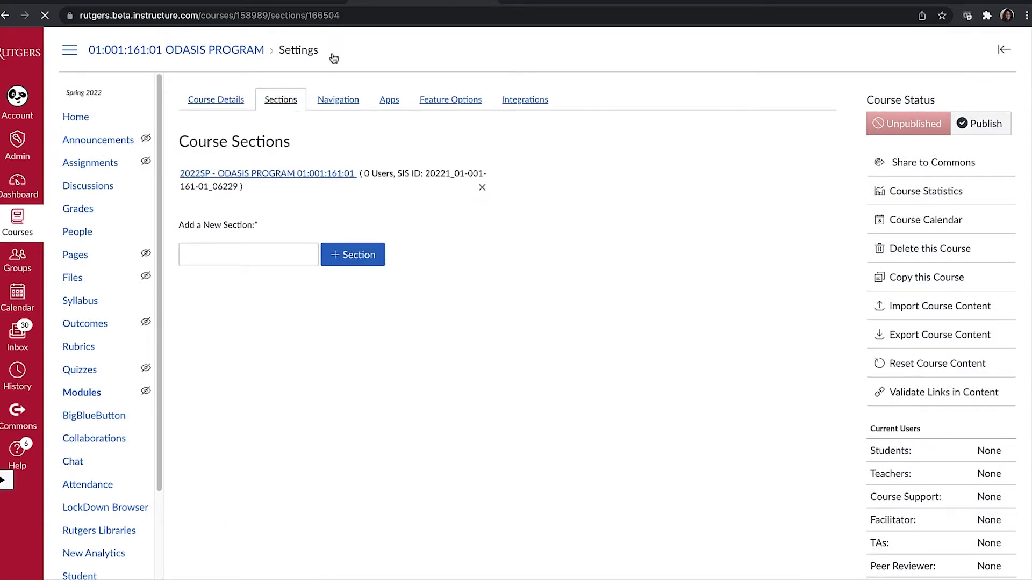
double_click(335, 16)
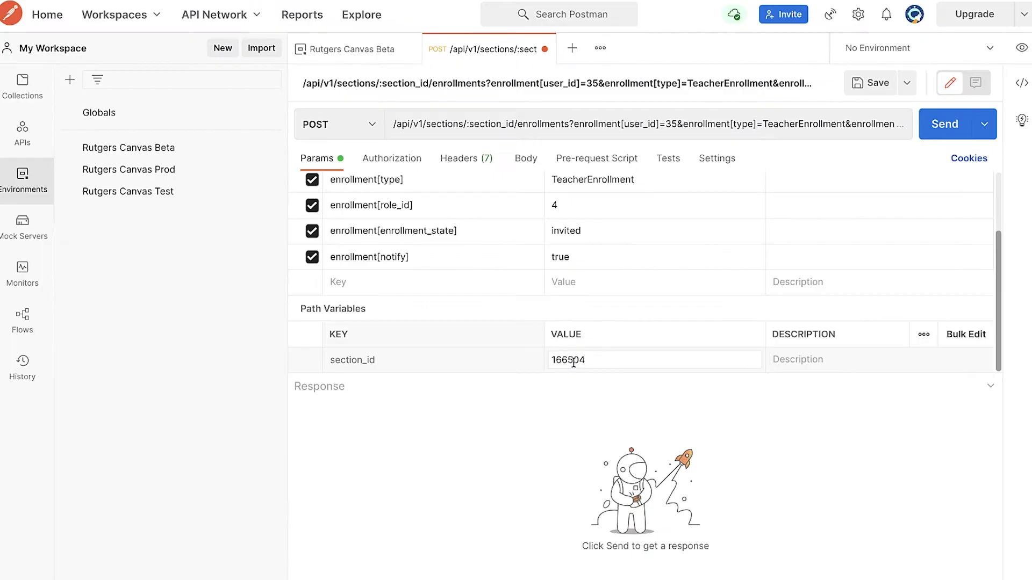
key("Tab")
Step: Save the request as "Enroll Teacher with notification using section ID" in the Enrollment APIs folder of the Canvas APIs collection
left_click(882, 86)
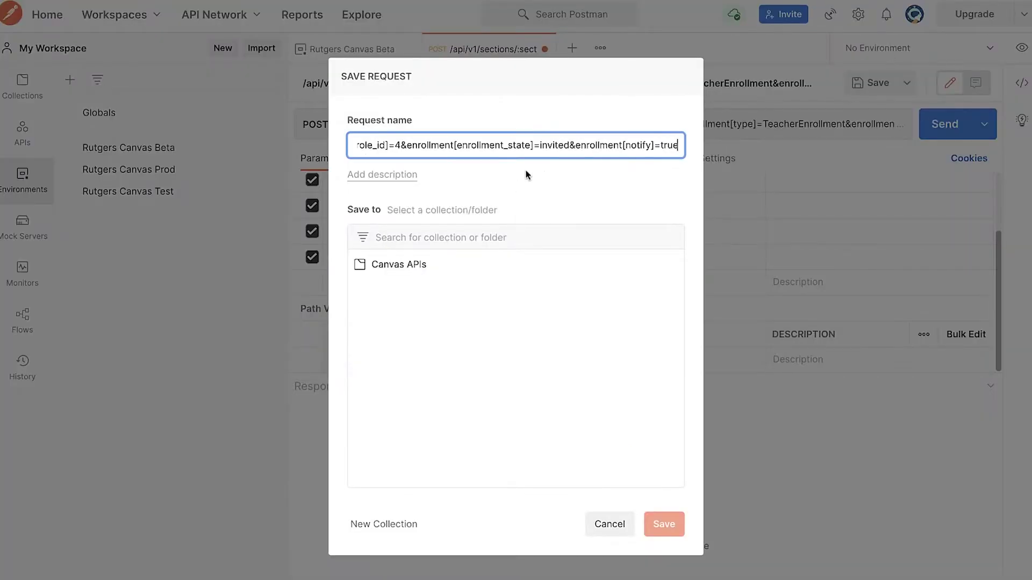
key("ctrl+a")
type("Enroll Tea")
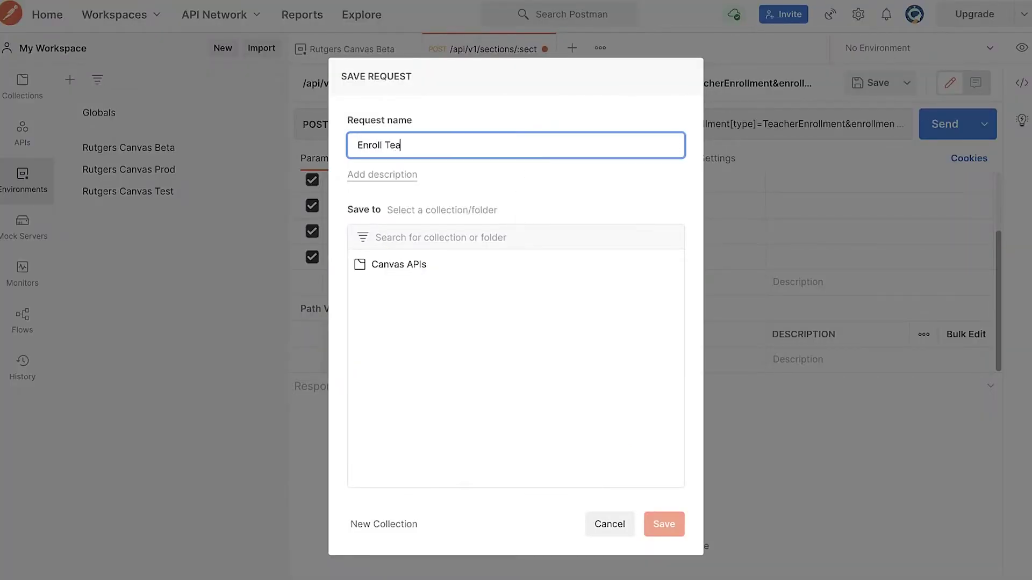
type("cher with notificat")
left_click(392, 263)
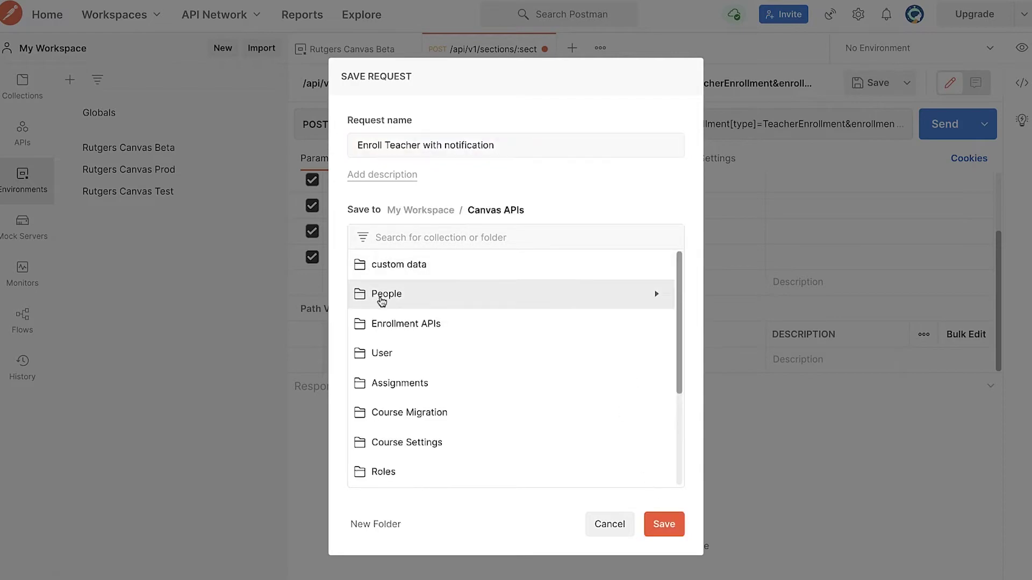
left_click(391, 323)
type("ion using section ID")
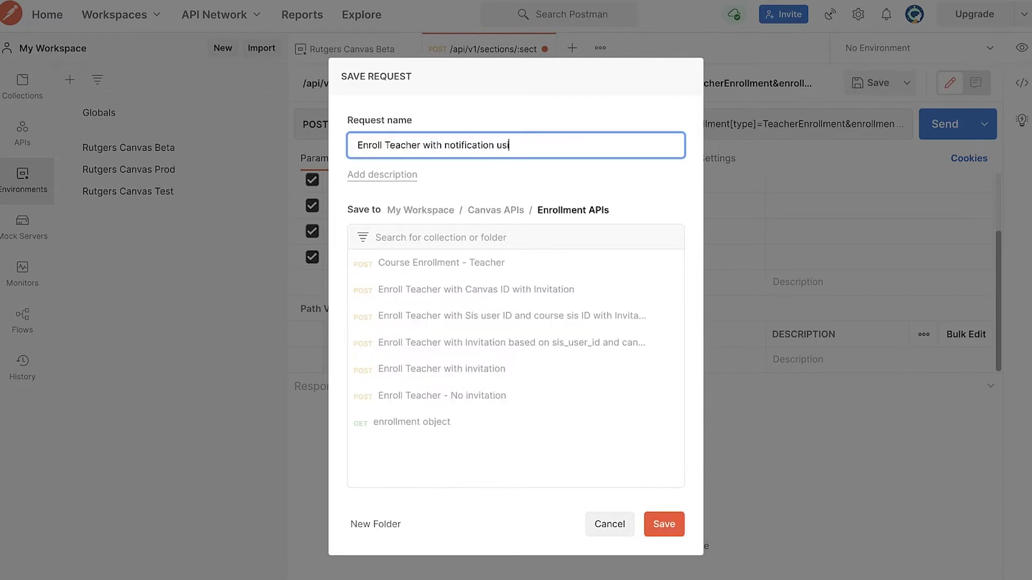
left_click(674, 527)
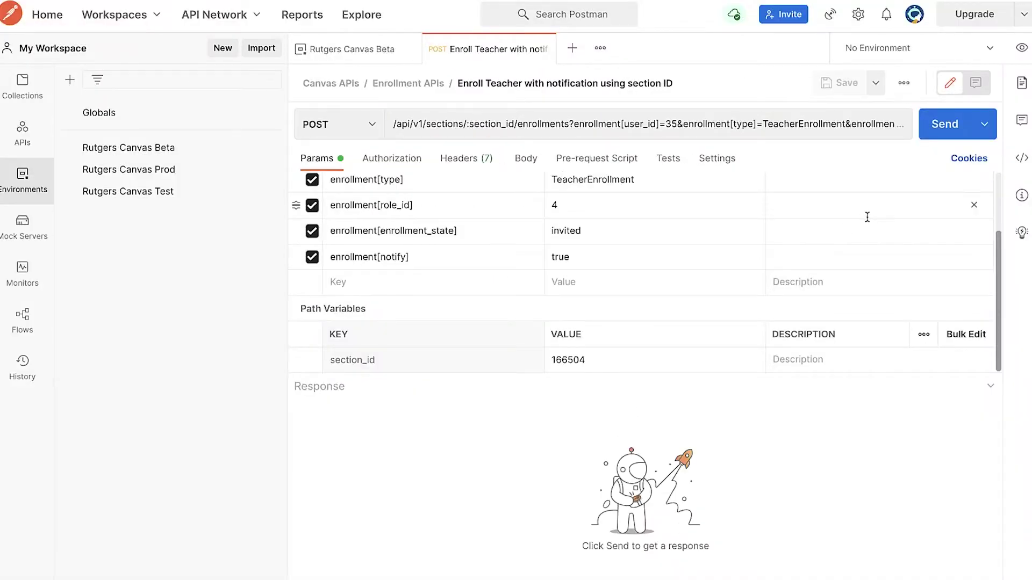
Step: Select the Rutgers Canvas Beta environment for the request and try sending it
left_click(928, 46)
left_click(908, 110)
left_click(946, 128)
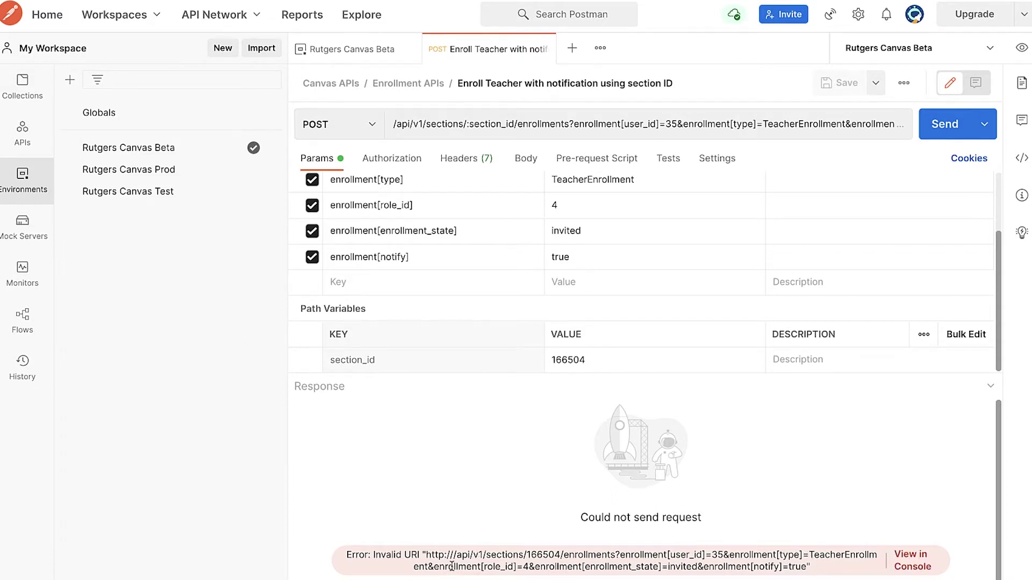
Step: Add the {{base_url}} variable at the start of the request URL, directly before /api/v1/sections
left_click(442, 125)
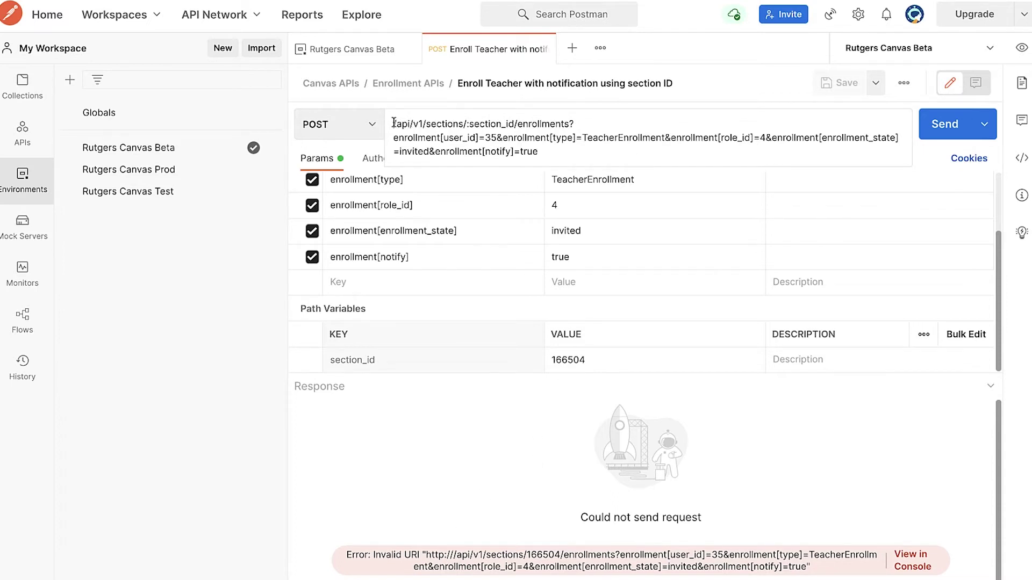
key("Delete")
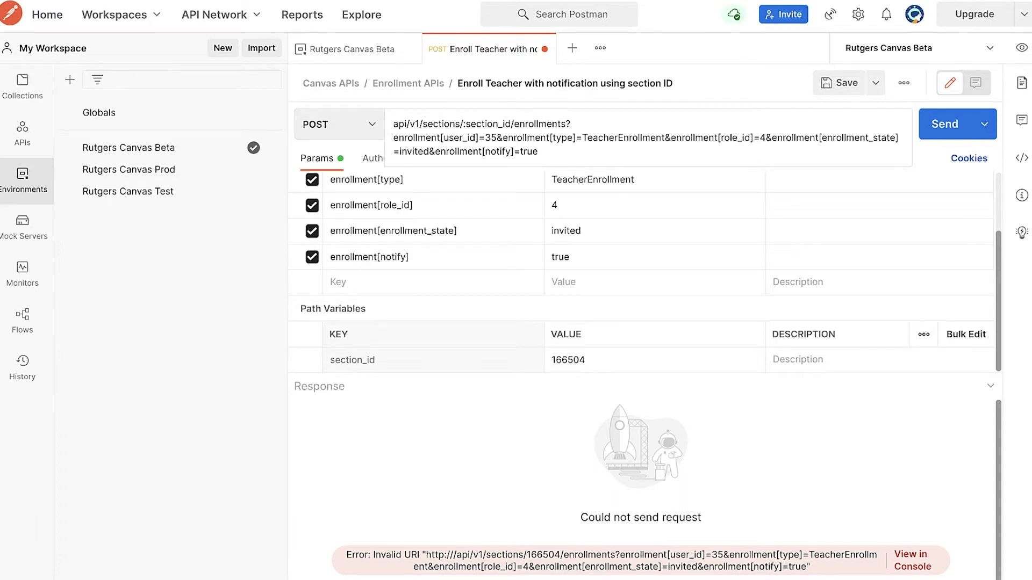
type("{{base_url")
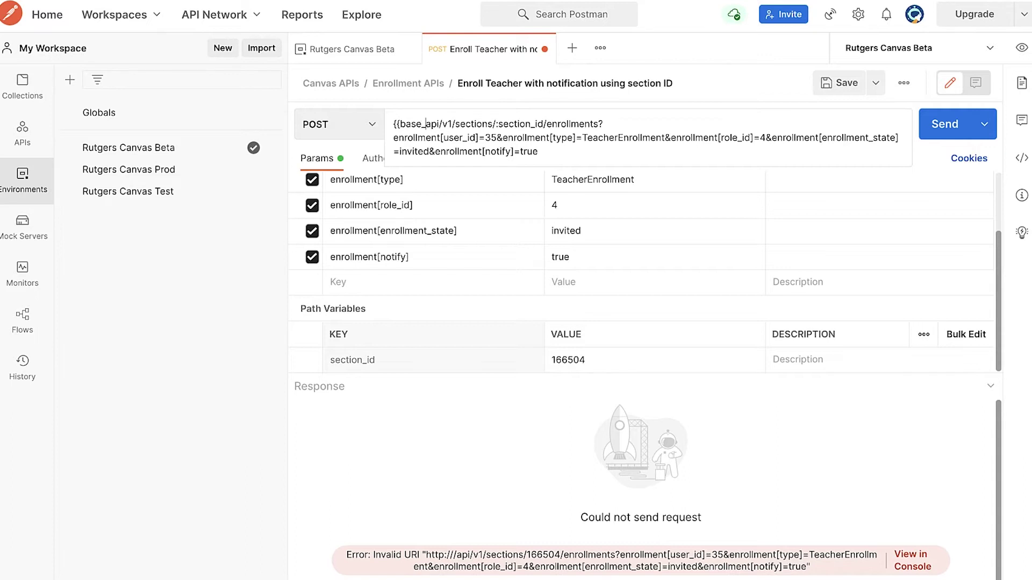
type("}}")
mouse_move(415, 131)
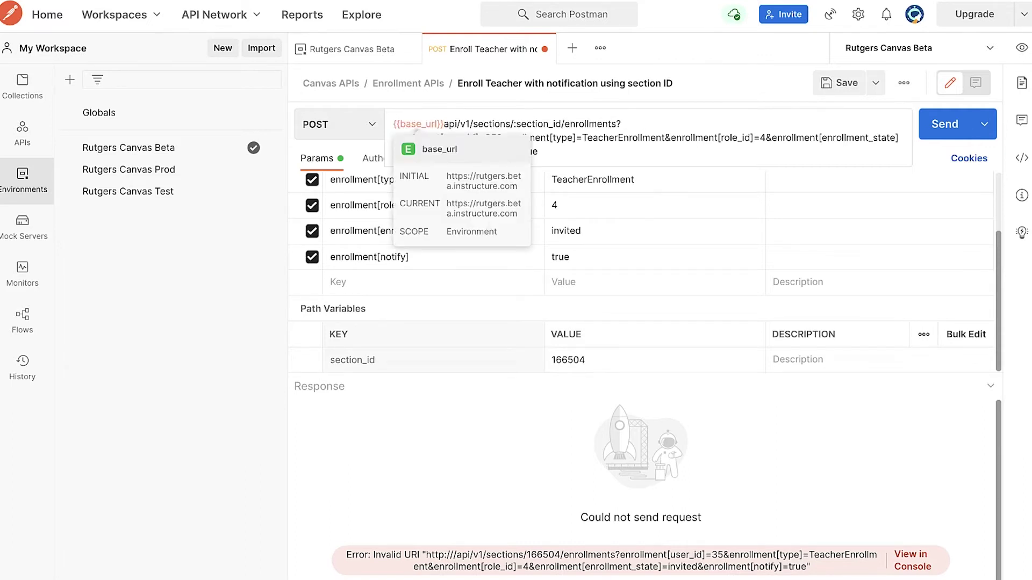
type("/")
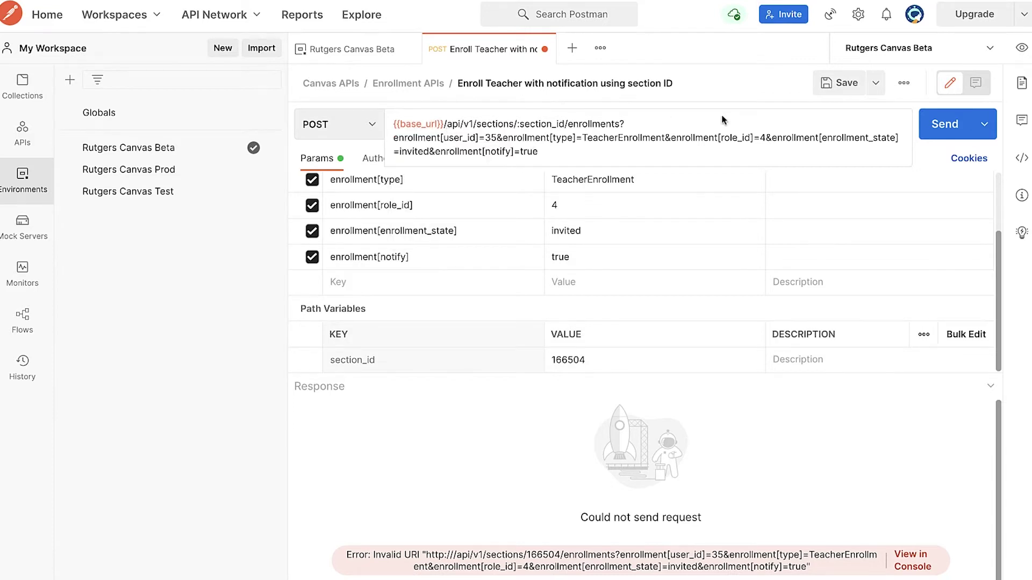
Step: Send the corrected request again and examine the details of its response status
left_click(949, 128)
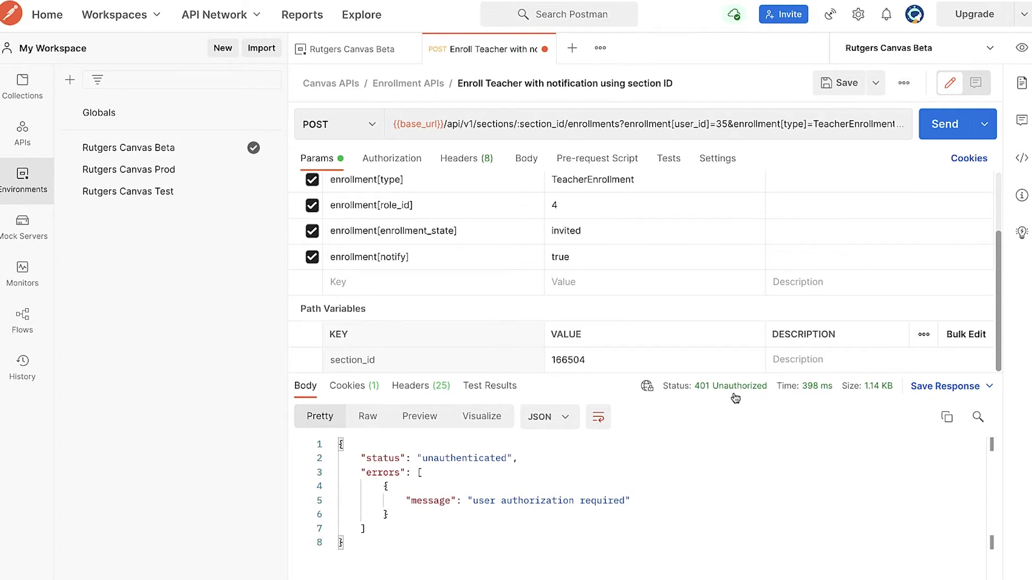
mouse_move(726, 396)
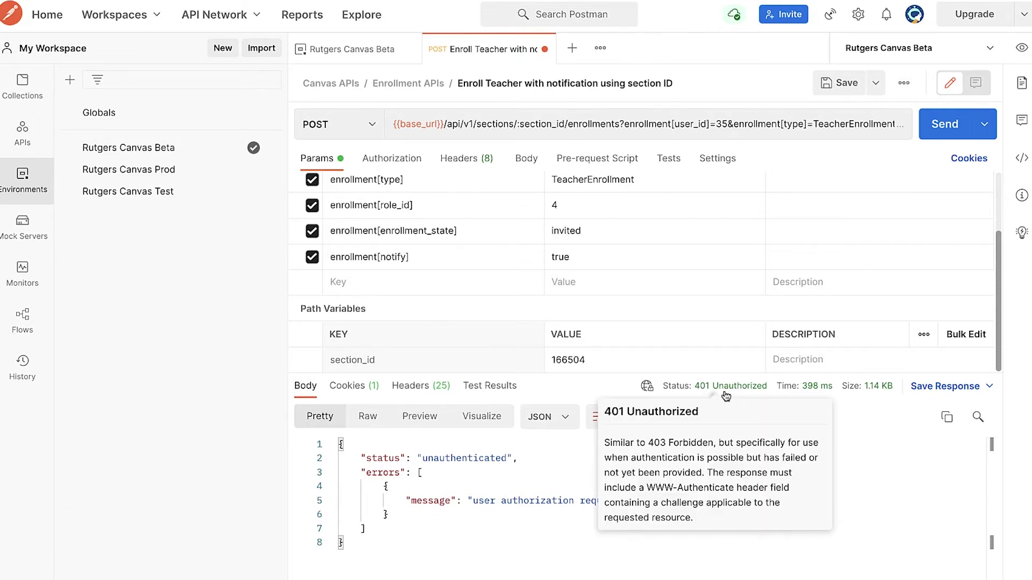
left_click(561, 527)
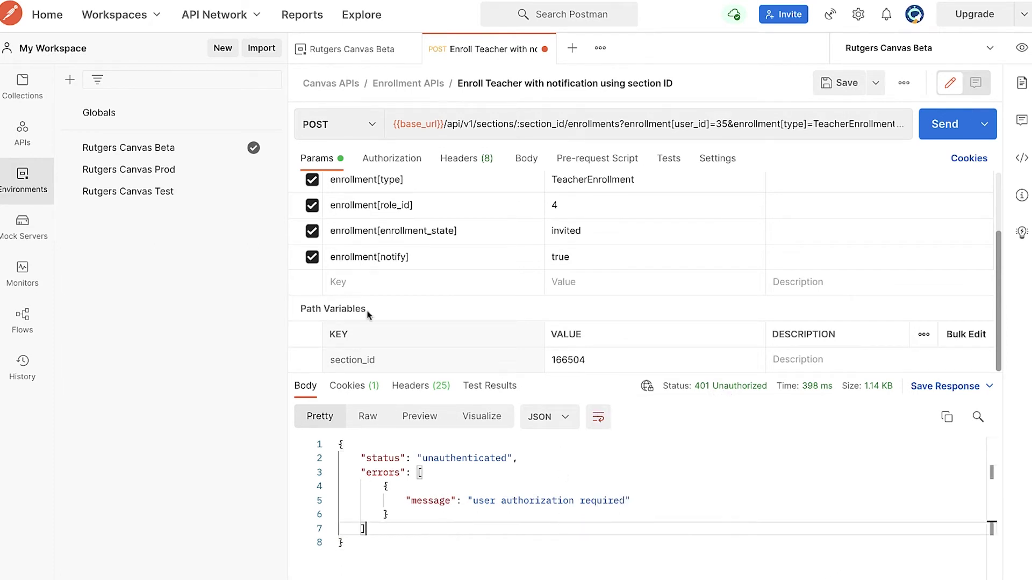
Step: Check the Rutgers Canvas Beta environment variables and set the request's authorization to Bearer Token using {{canvas_token}}
left_click(197, 155)
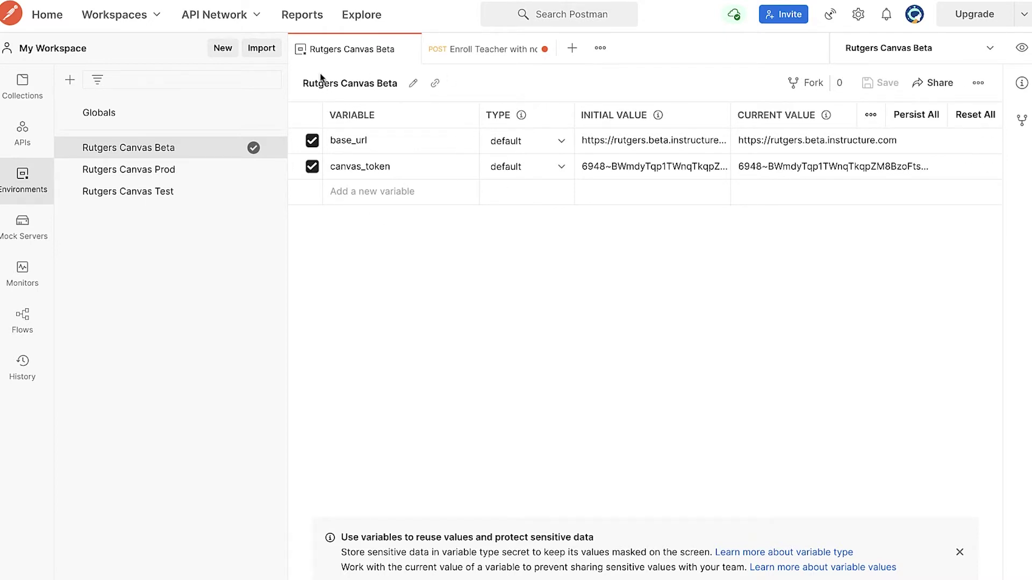
left_click(505, 50)
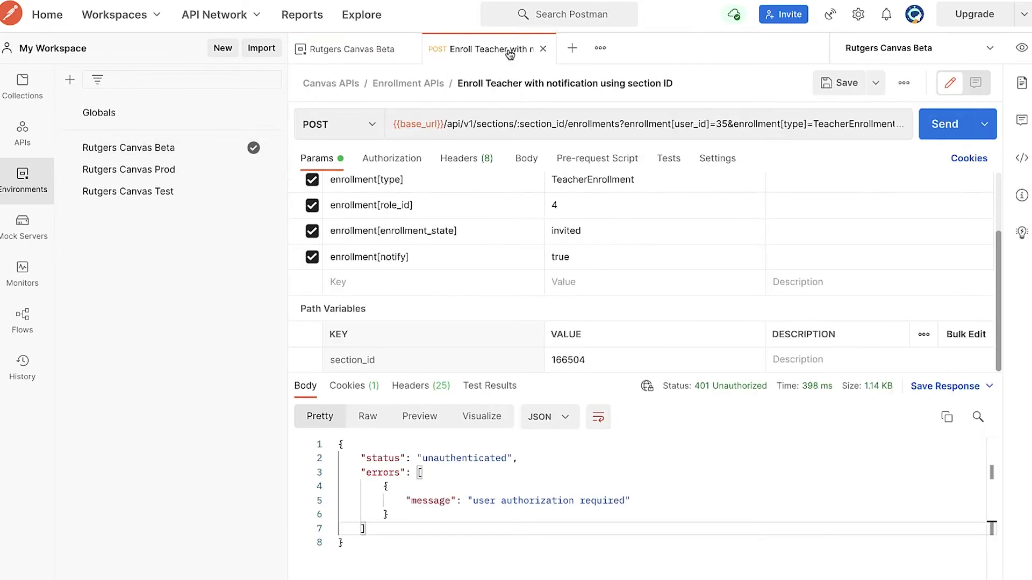
left_click(400, 167)
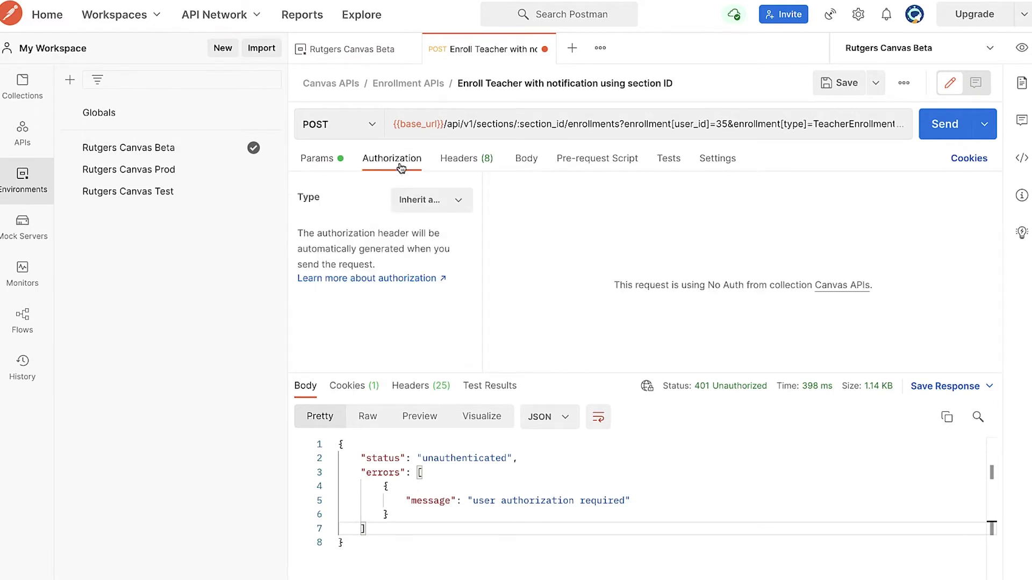
left_click(418, 203)
left_click(431, 304)
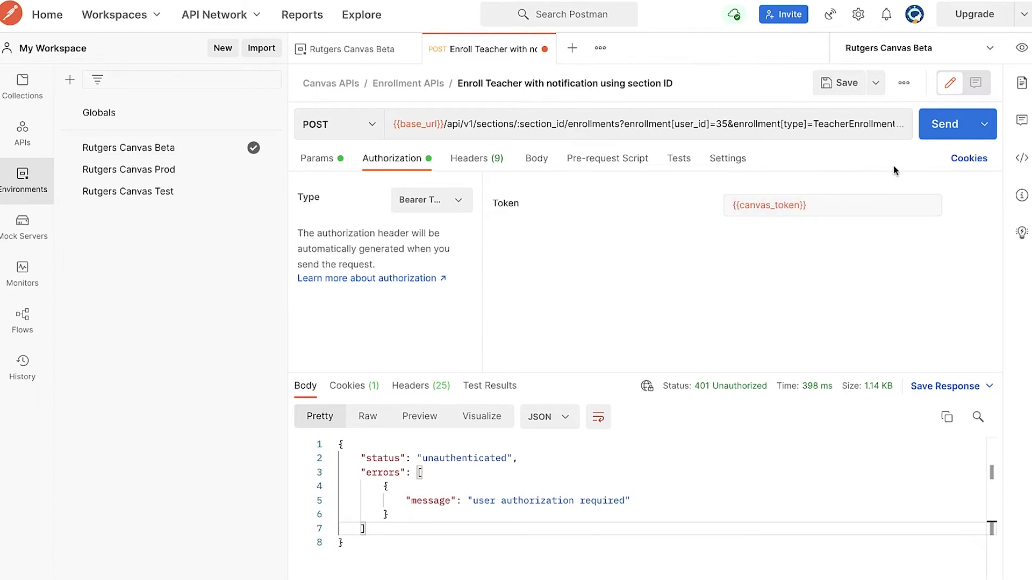
Step: Compare the token reference with the canvas_token variable in the Rutgers Canvas Beta environment, and save the request changes
left_click(146, 153)
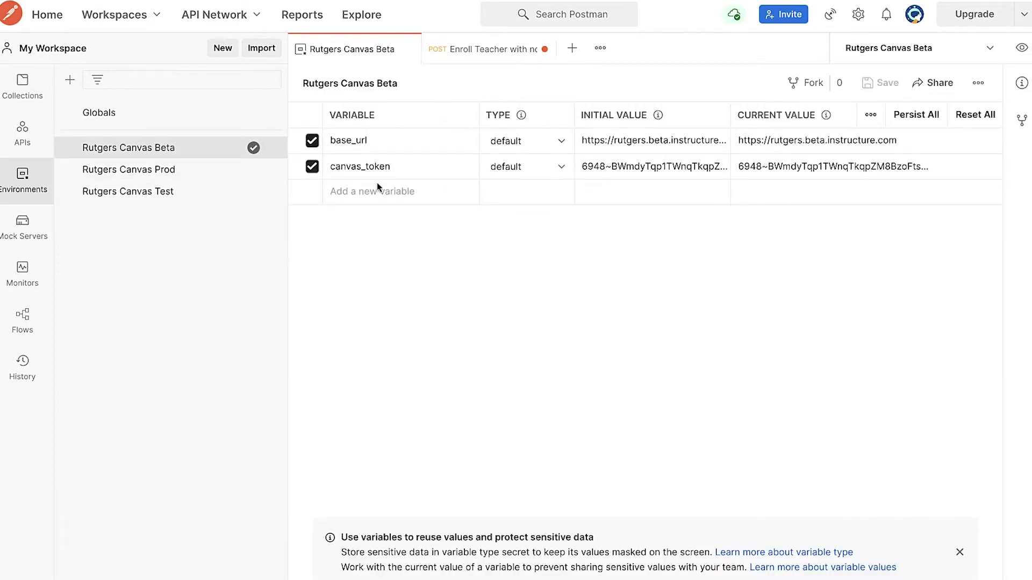
left_click(495, 55)
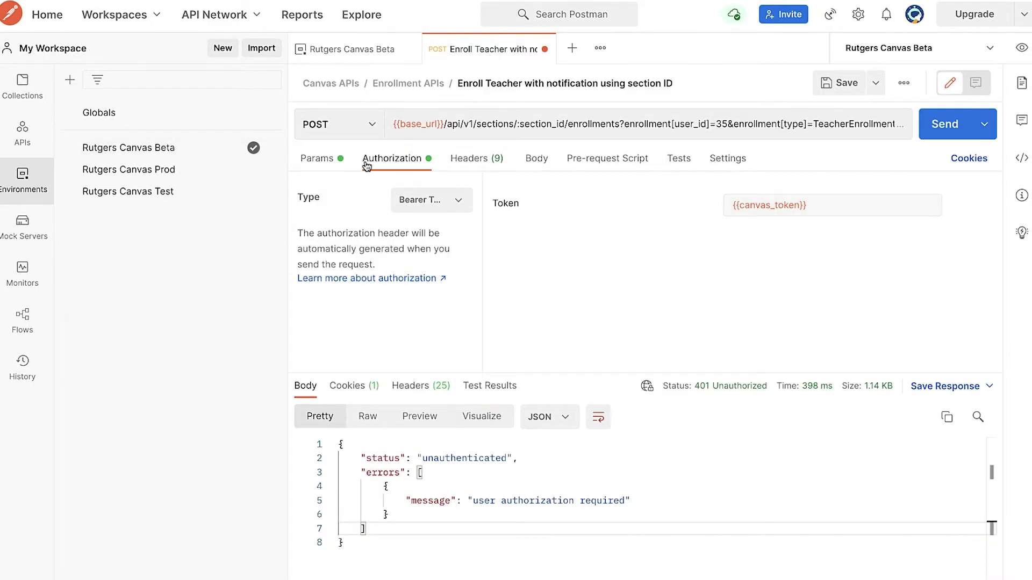
left_click(839, 85)
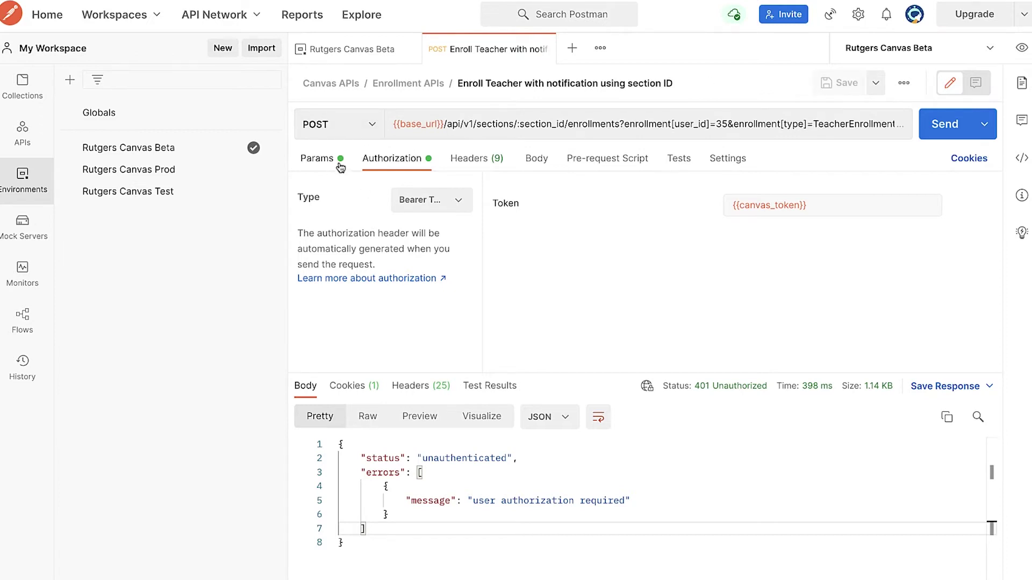
Step: Send the authorized teacher enrollment request for section 166504 and read through the returned JSON body
left_click(323, 166)
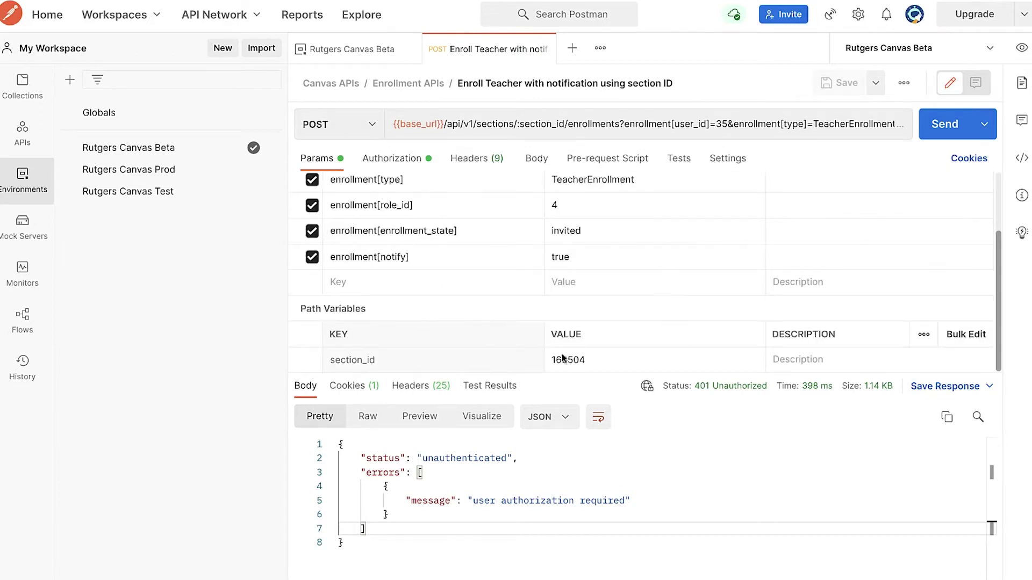
left_click(944, 127)
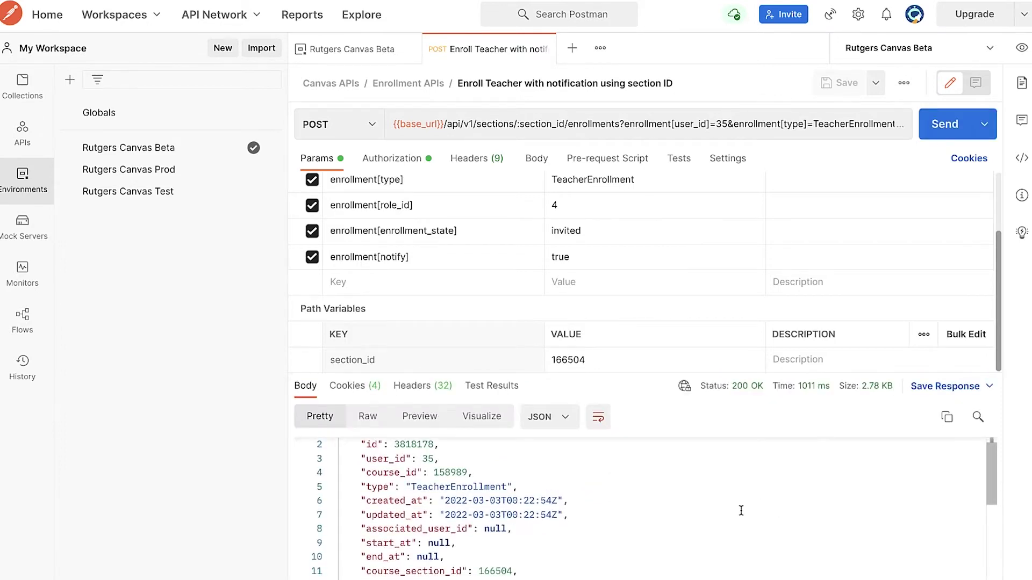
scroll(505, 486, "down", 2)
scroll(527, 507, "down", 4)
scroll(527, 507, "down", 5)
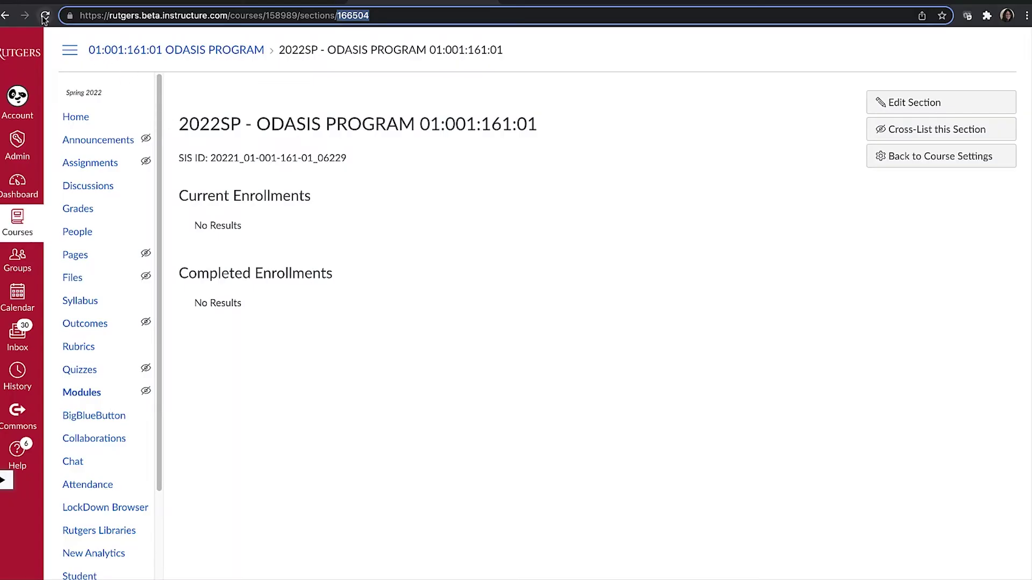
Step: Switch to Canvas and reload the section's page to check its current enrollments
left_click(45, 16)
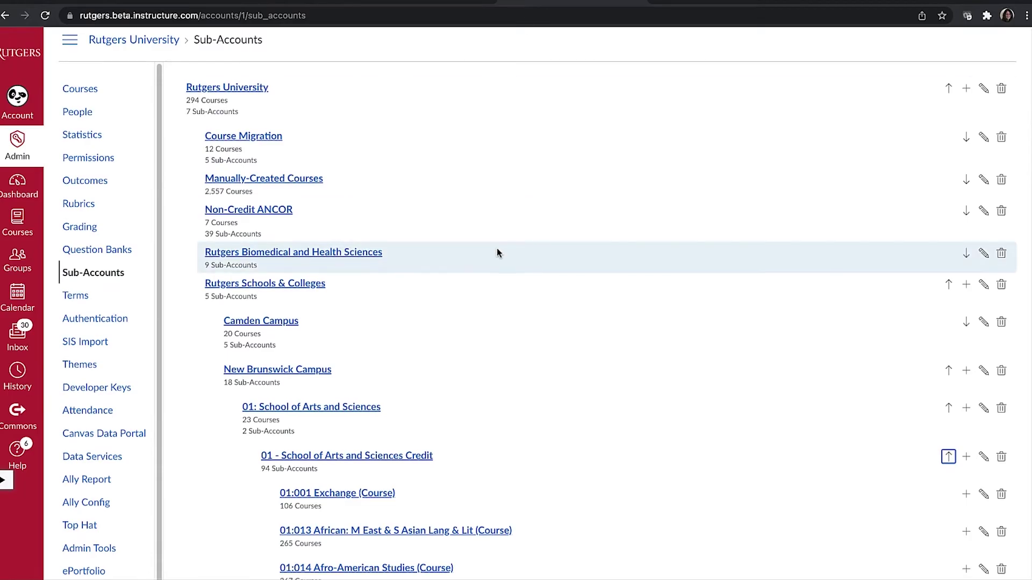
Step: Open the 01:001 Exchange (Course) sub-account and show the available reports in its settings
scroll(497, 247, "down", 2)
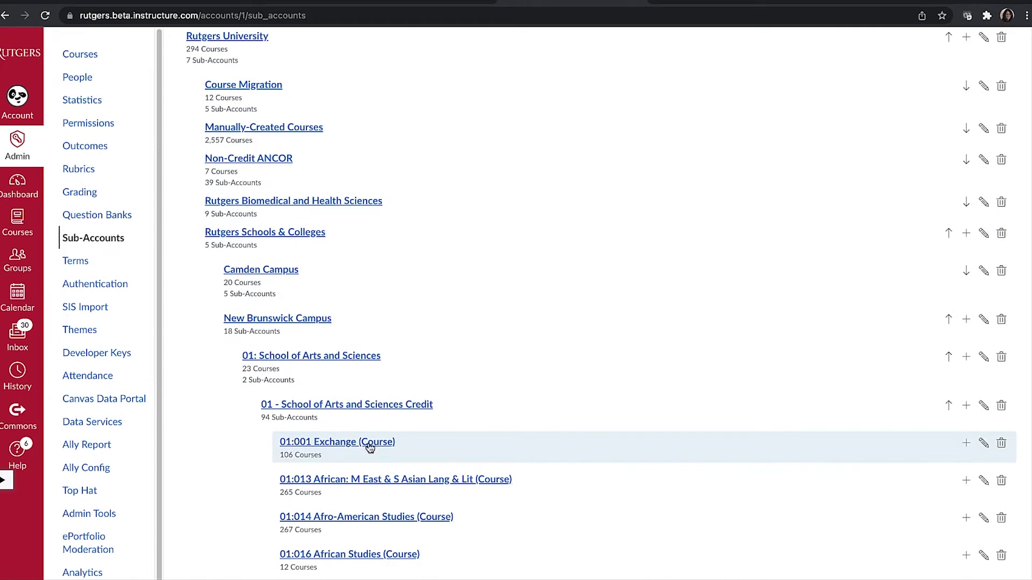
left_click(370, 444)
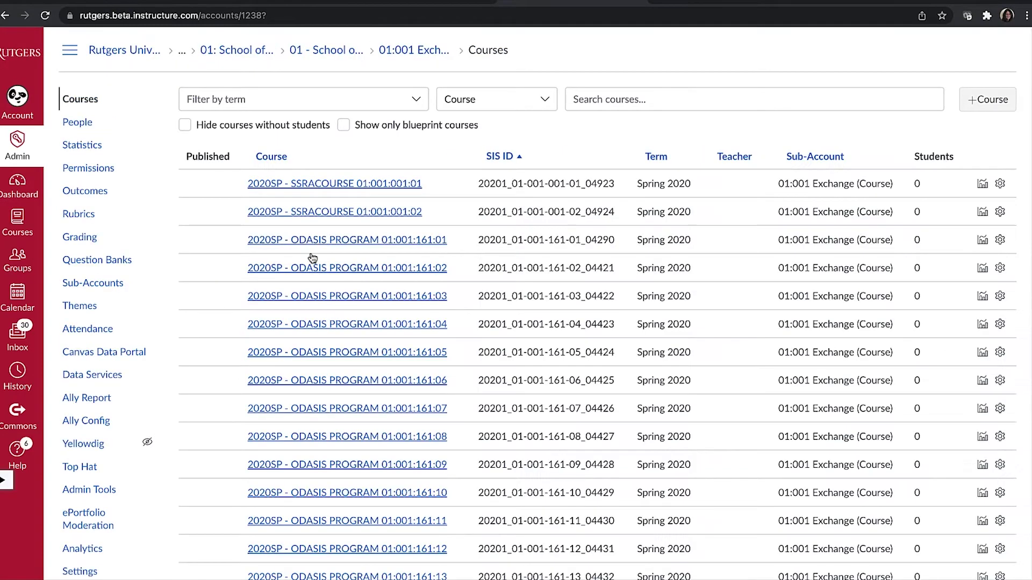
scroll(210, 187, "down", 2)
left_click(81, 524)
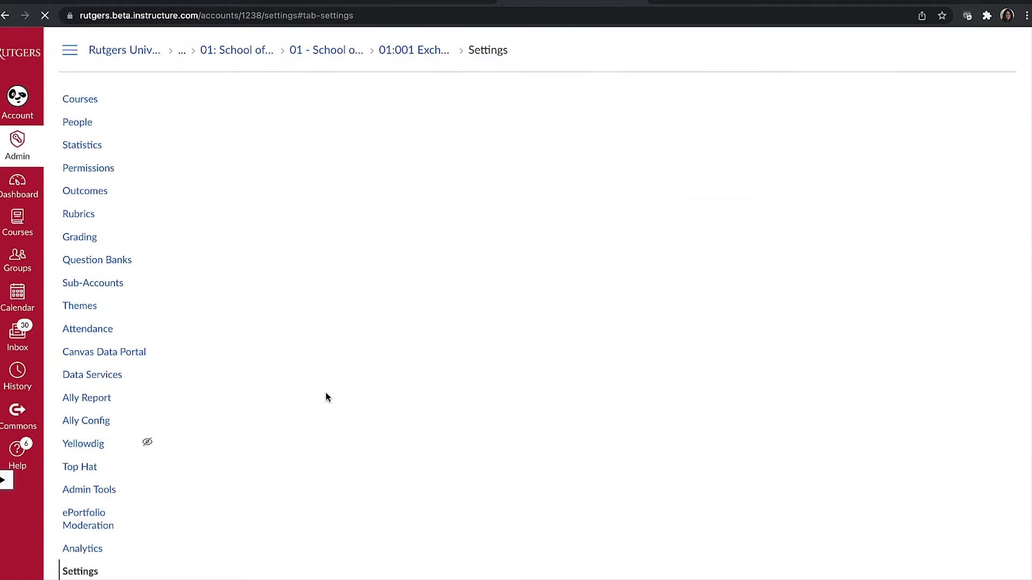
left_click(436, 100)
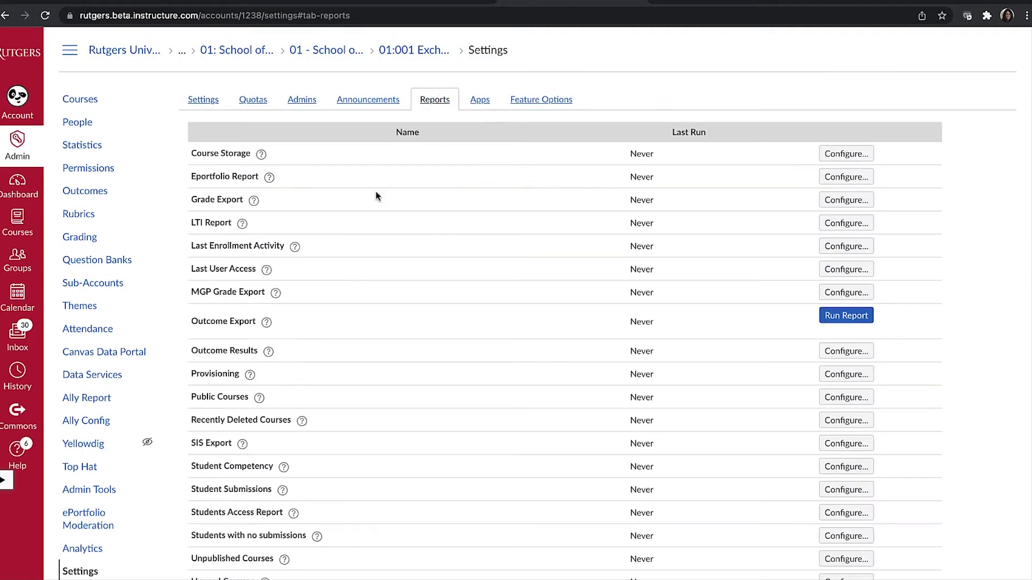
Step: Run the Provisioning report with Sections CSV for the Spring 2022 term, then reload the page and download the generated file
scroll(363, 250, "down", 1)
left_click(835, 349)
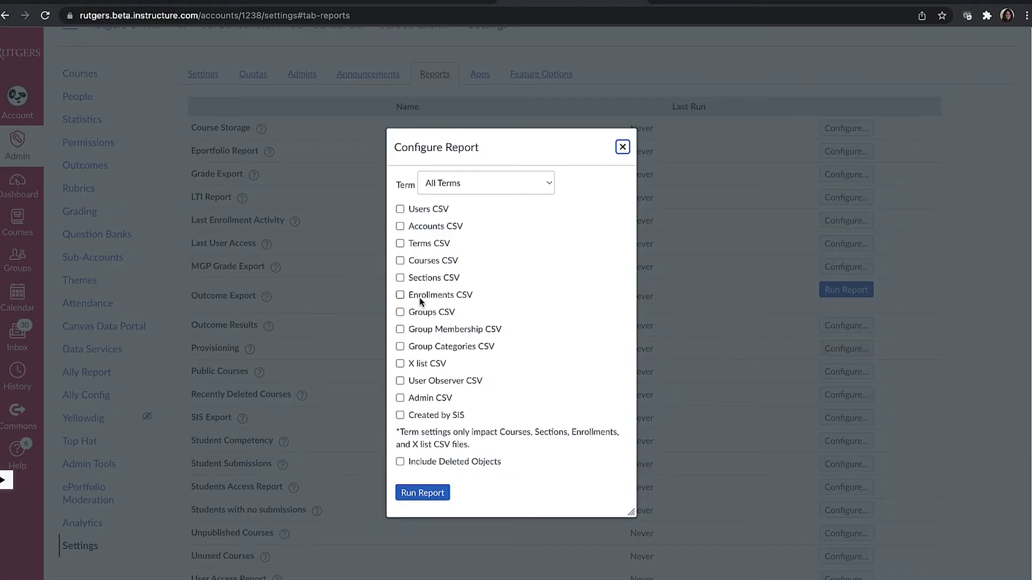
left_click(433, 277)
left_click(500, 183)
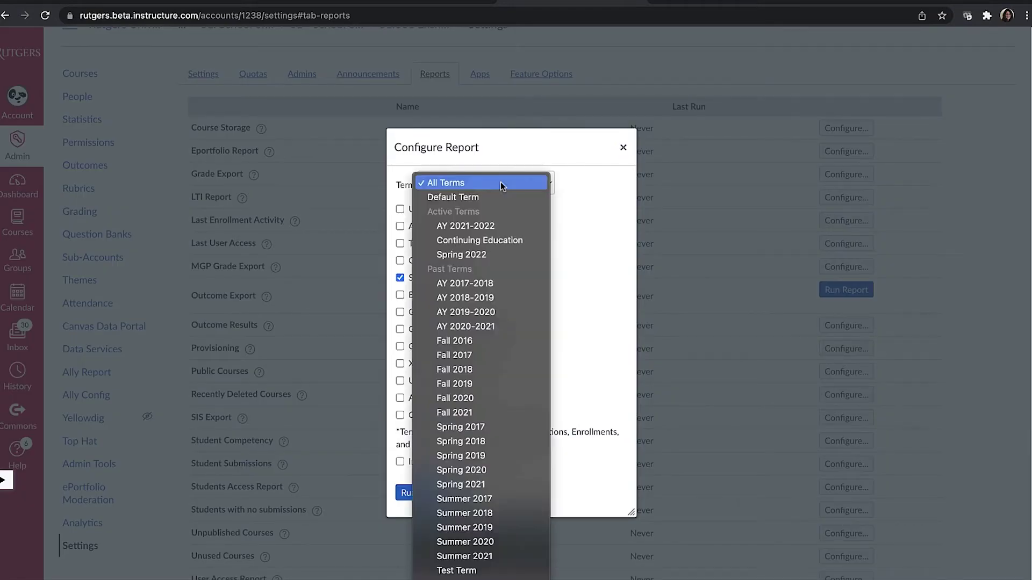
left_click(499, 253)
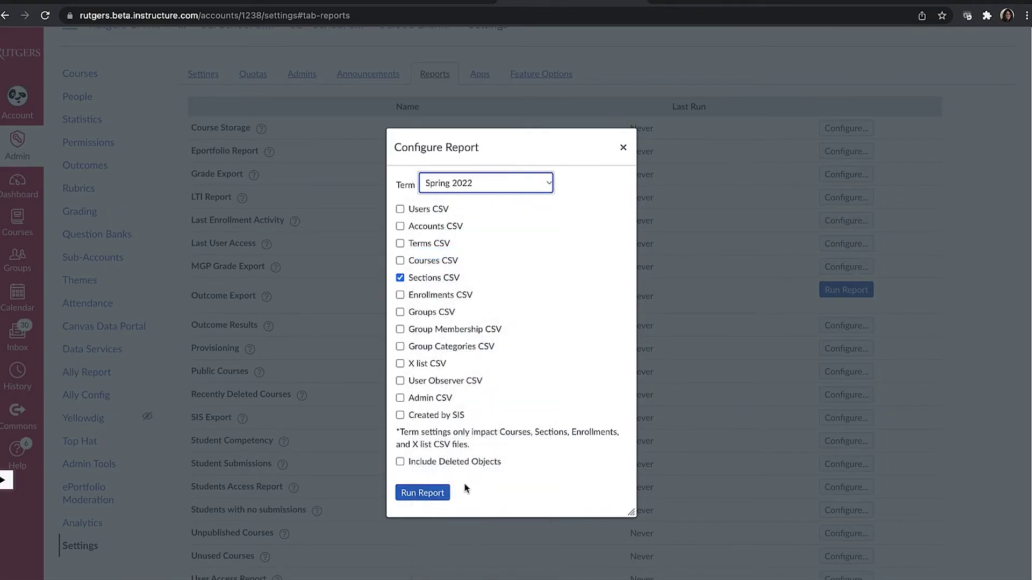
left_click(442, 494)
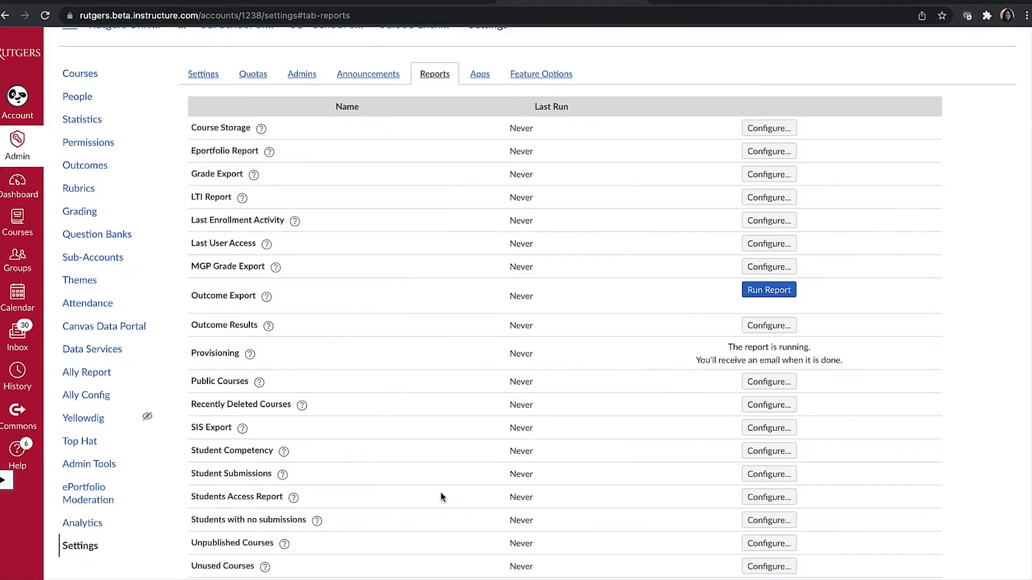
left_click(45, 16)
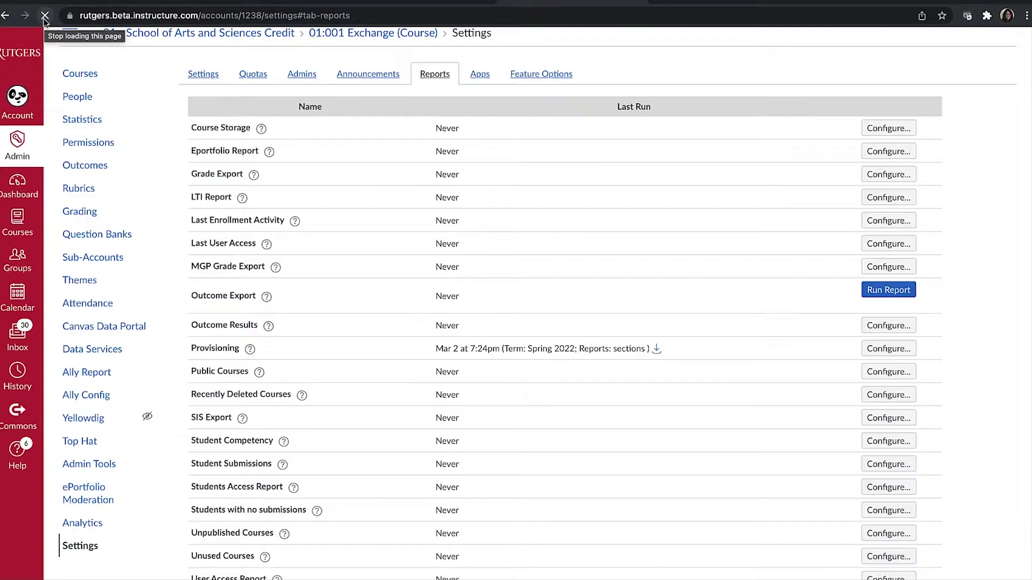
left_click(656, 351)
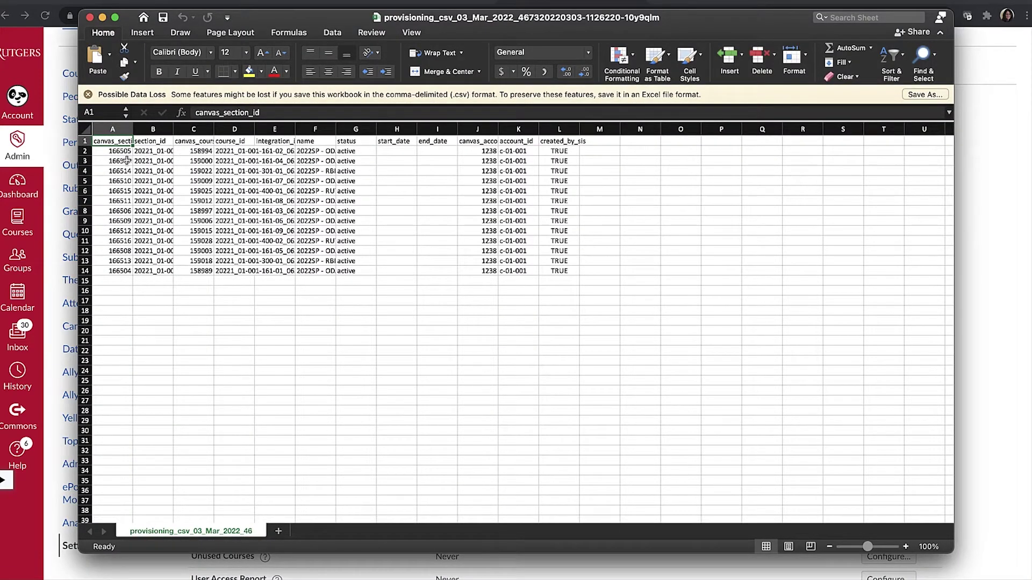
Step: Widen column A of the downloaded provisioning CSV in Excel to fit its contents and copy the canvas_section_id header
double_click(133, 129)
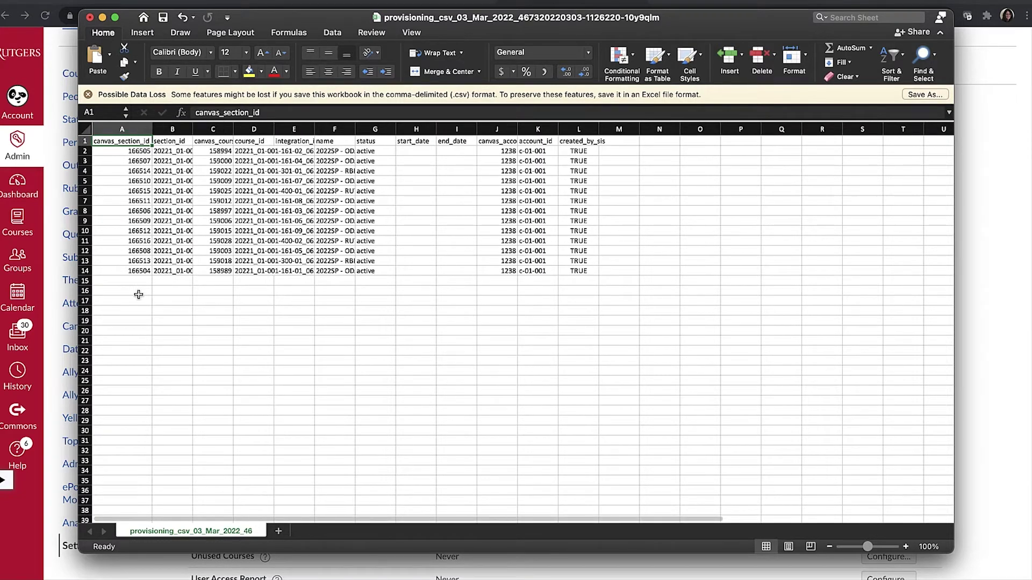
left_click(170, 330)
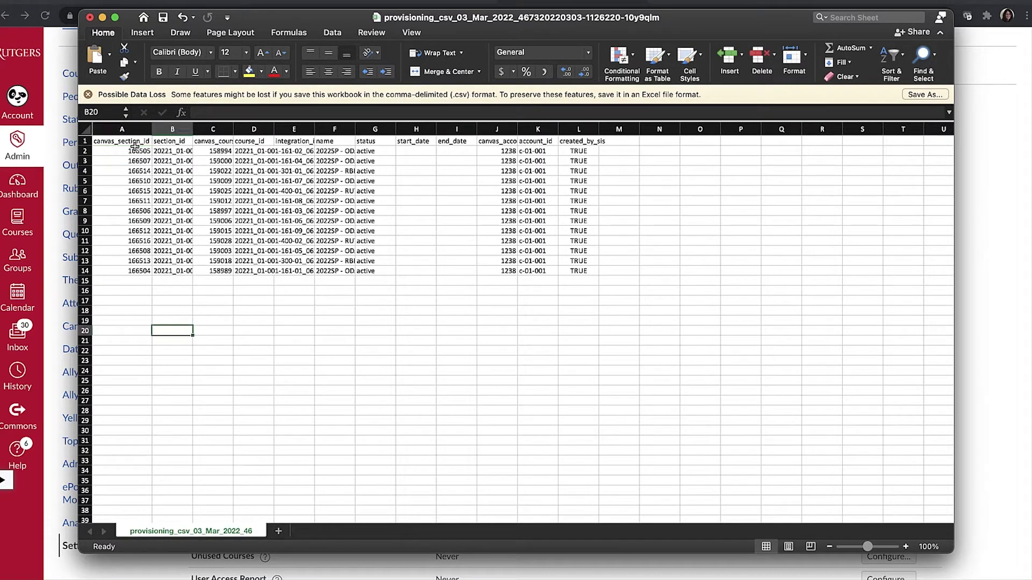
left_click(134, 142)
key("super+c")
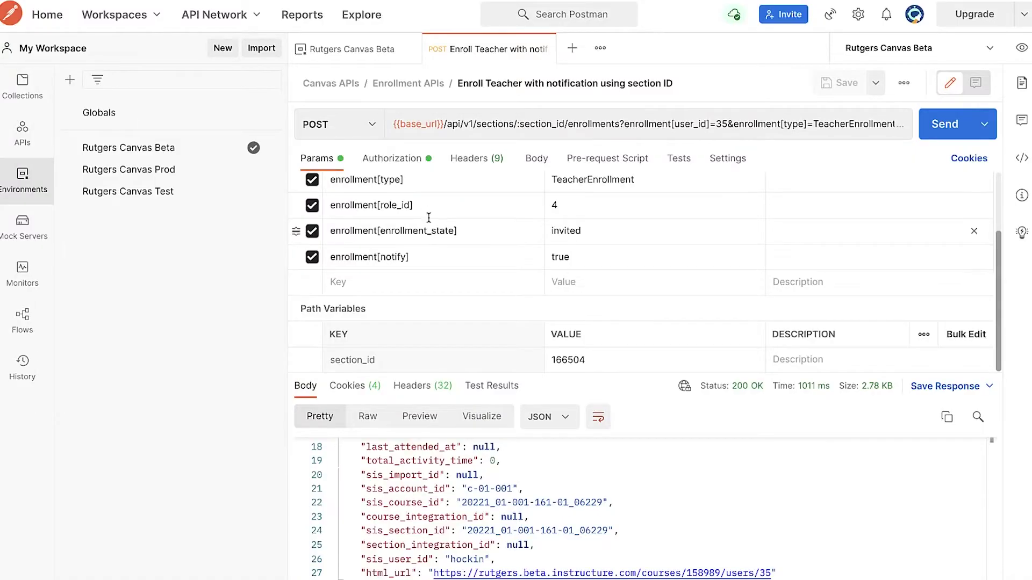
Step: Switch to Postman and set the section_id path variable of the teacher enrollment request to {{canvas_section_id}}
scroll(494, 272, "up", 3)
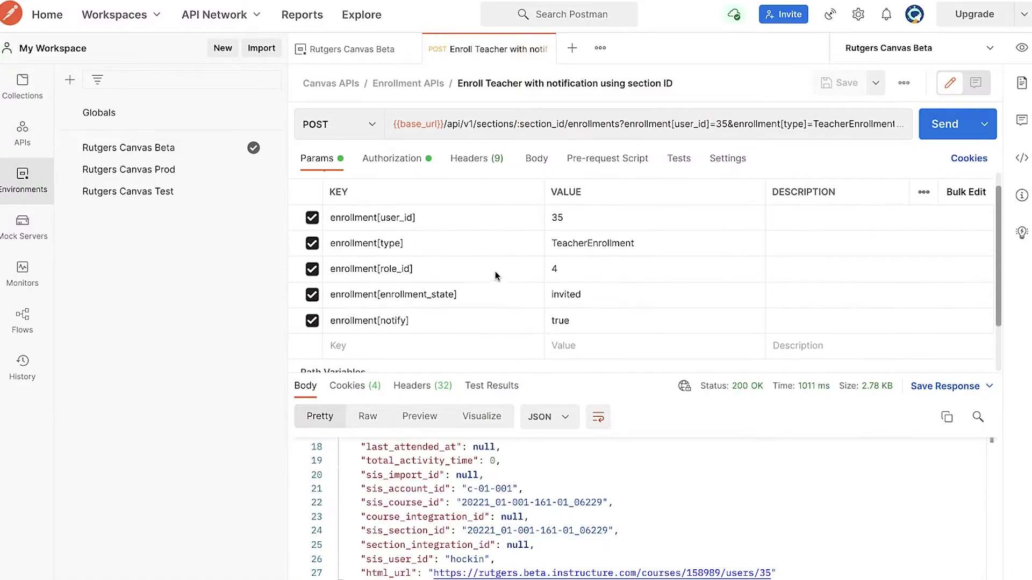
scroll(495, 272, "down", 3)
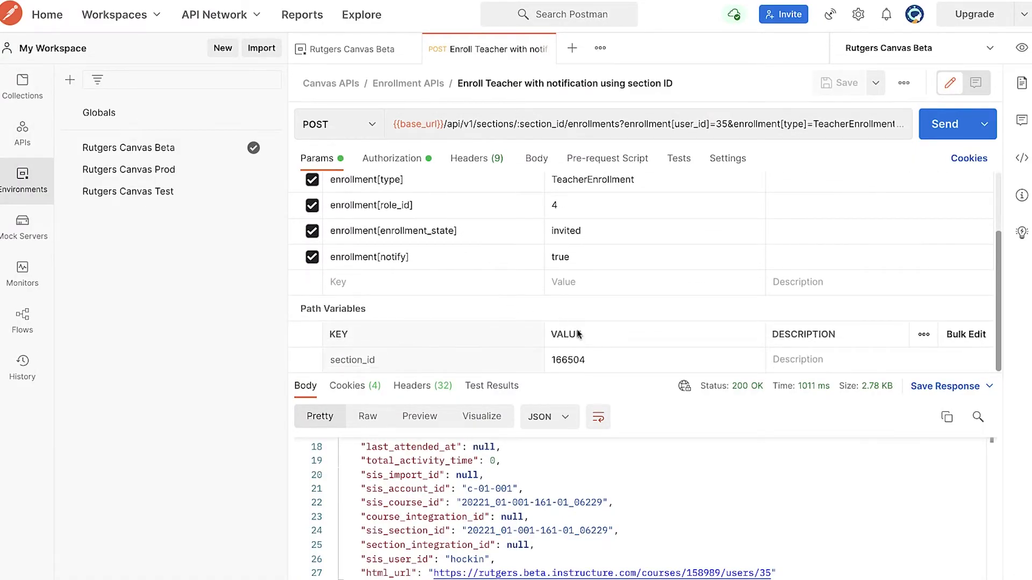
left_click(589, 363)
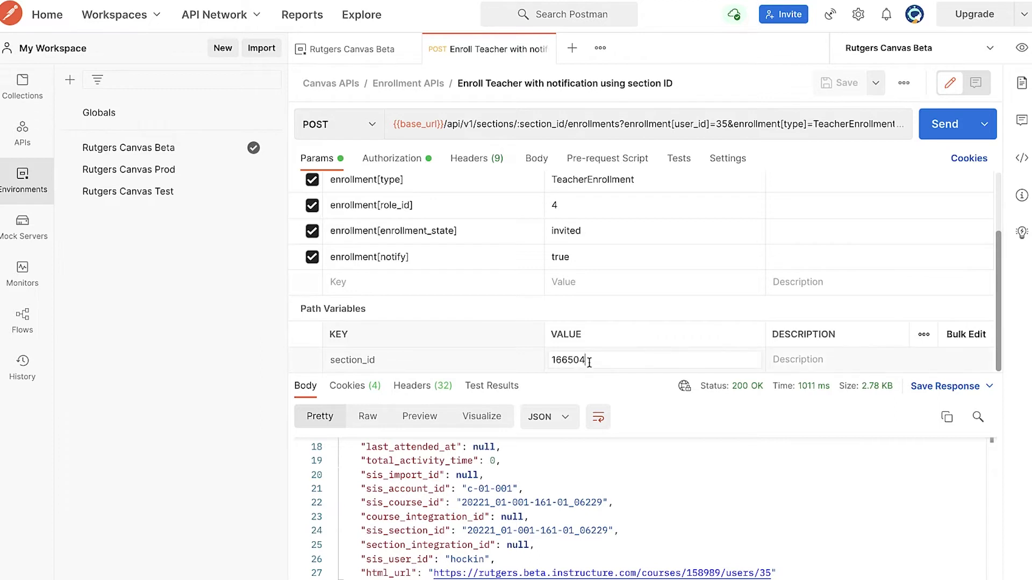
double_click(589, 362)
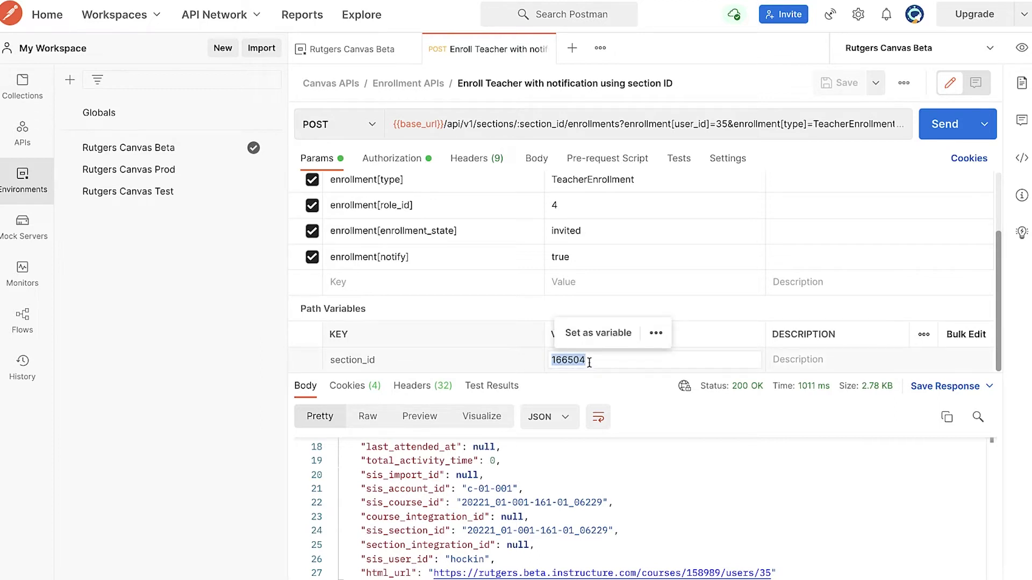
type("{{")
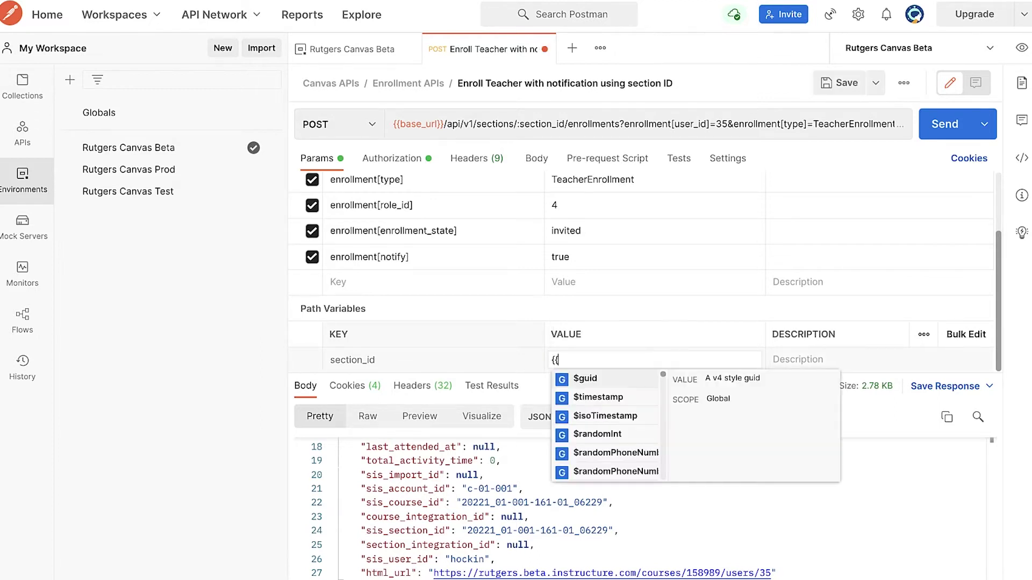
key("ctrl+v")
key("Escape")
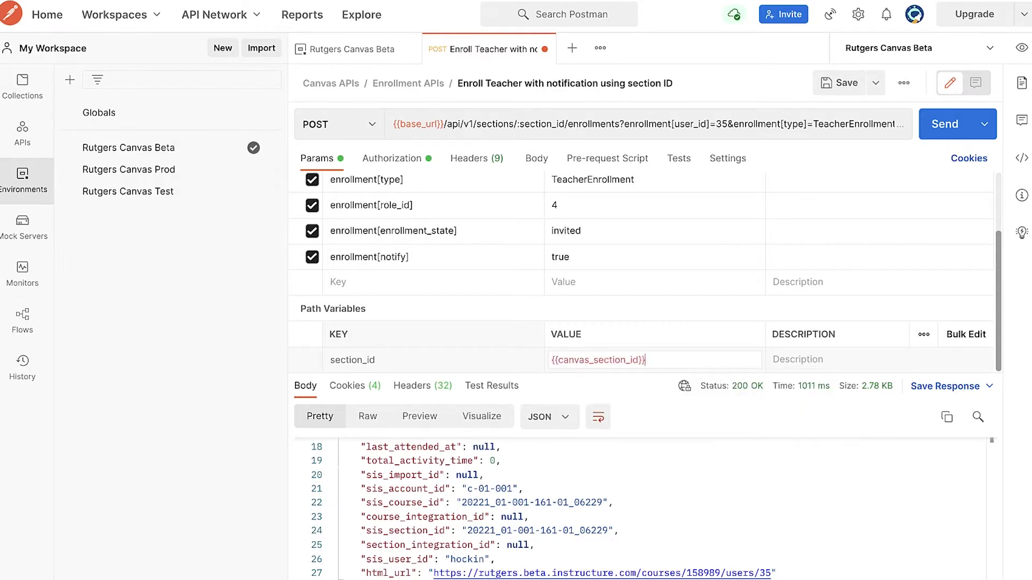
mouse_move(594, 365)
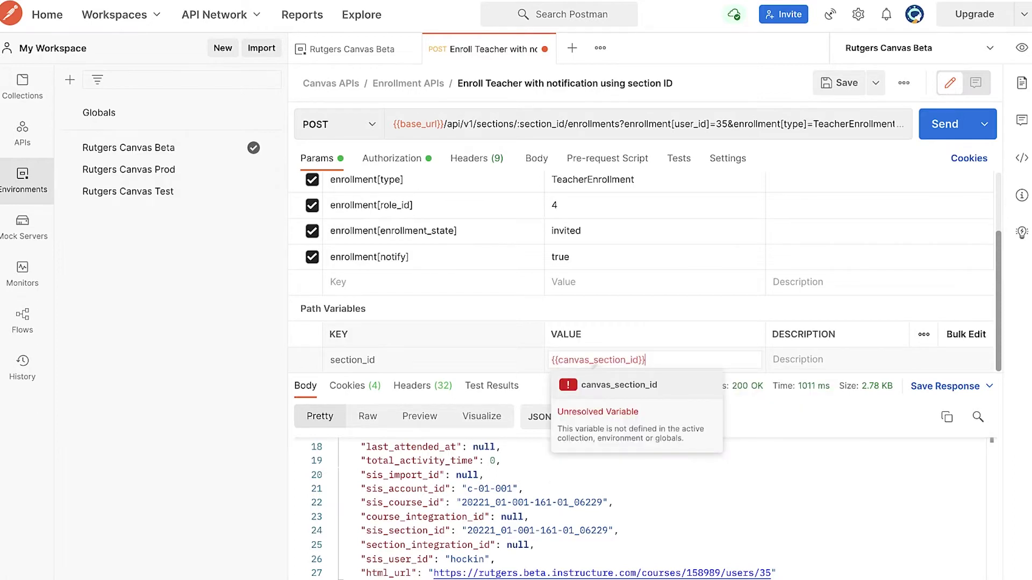
key("Tab")
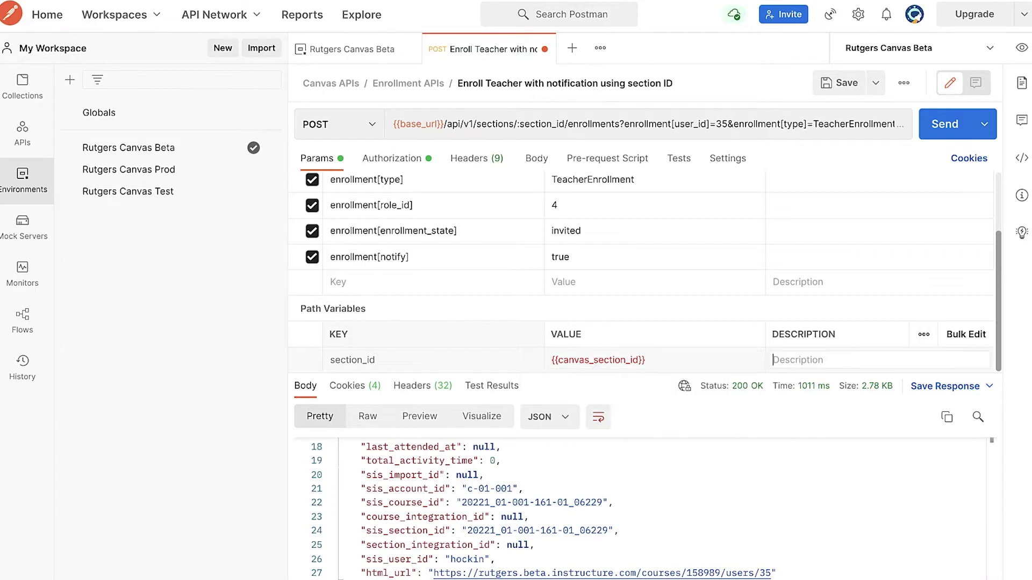
Step: Switch back to the provisioning CSV of sections in Excel
mouse_move(537, 575)
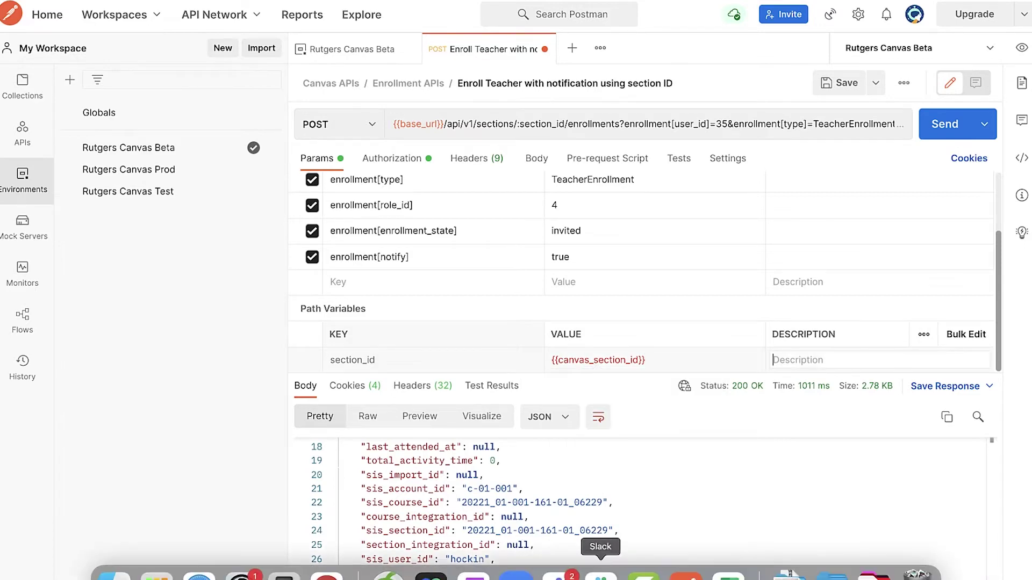
left_click(728, 573)
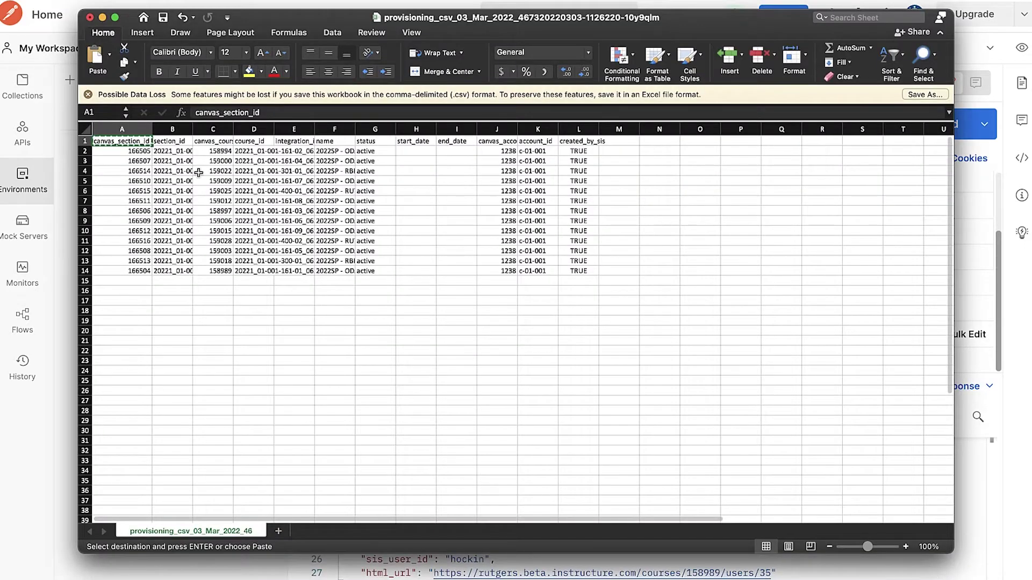